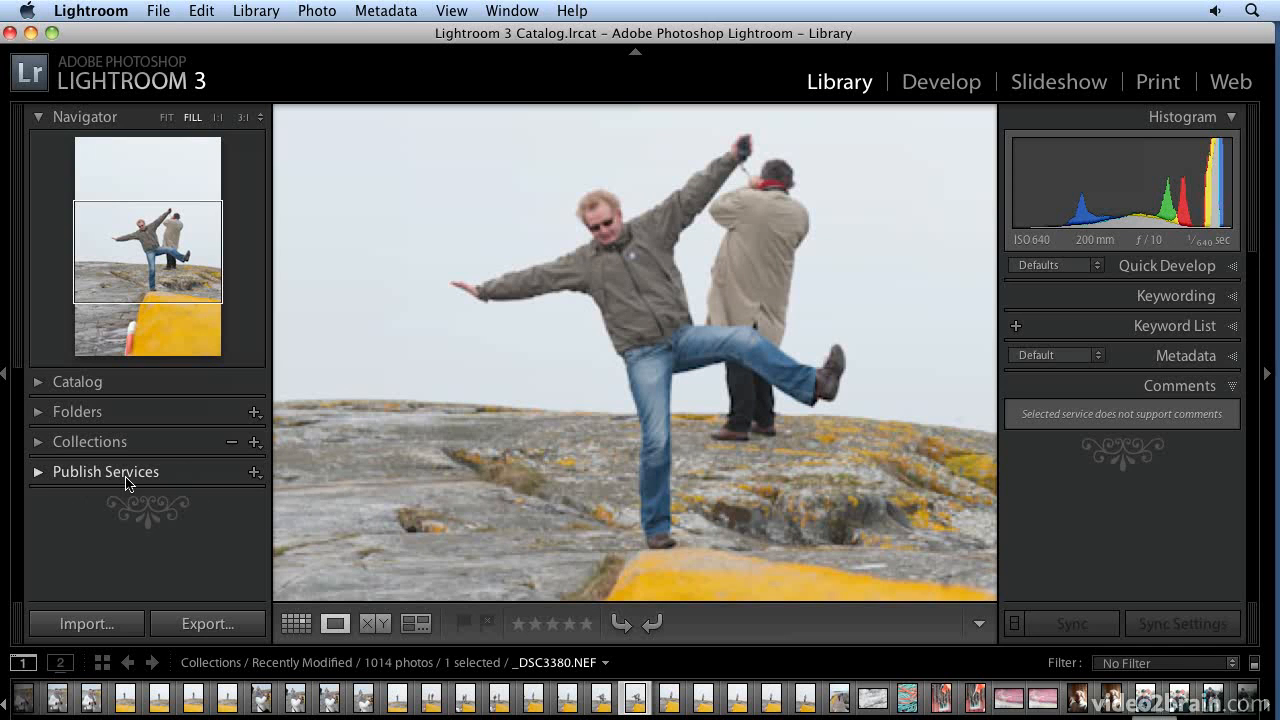
# Add the selected photo _DSC3380.NEF to the Flickr Photostream collection and publish it
pyautogui.click(38, 473)
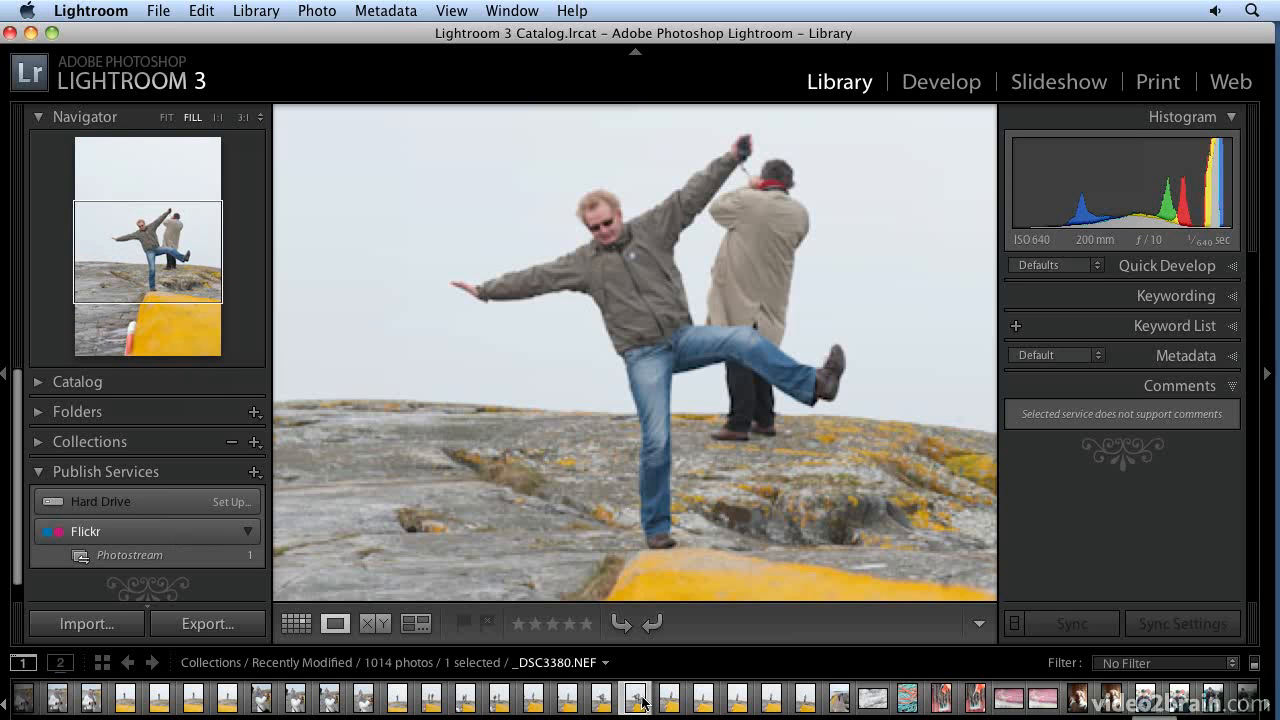
pyautogui.moveTo(637, 702); pyautogui.dragTo(177, 549)
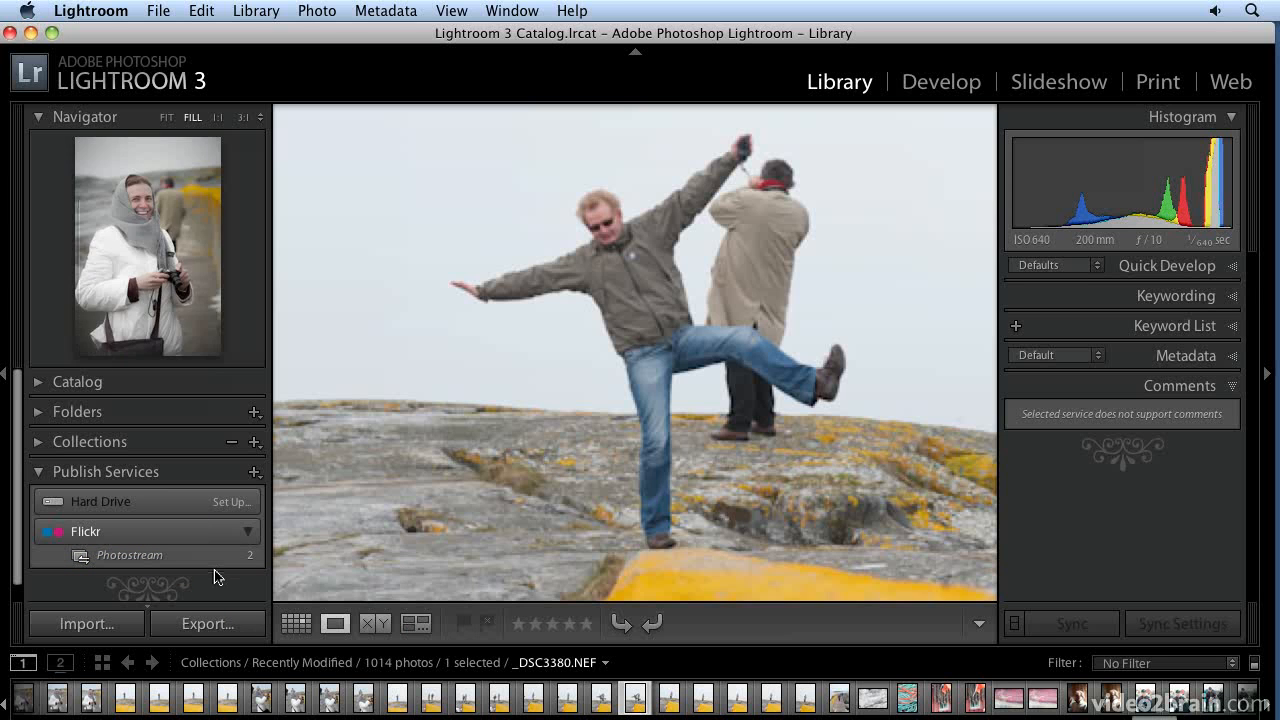
pyautogui.click(165, 557)
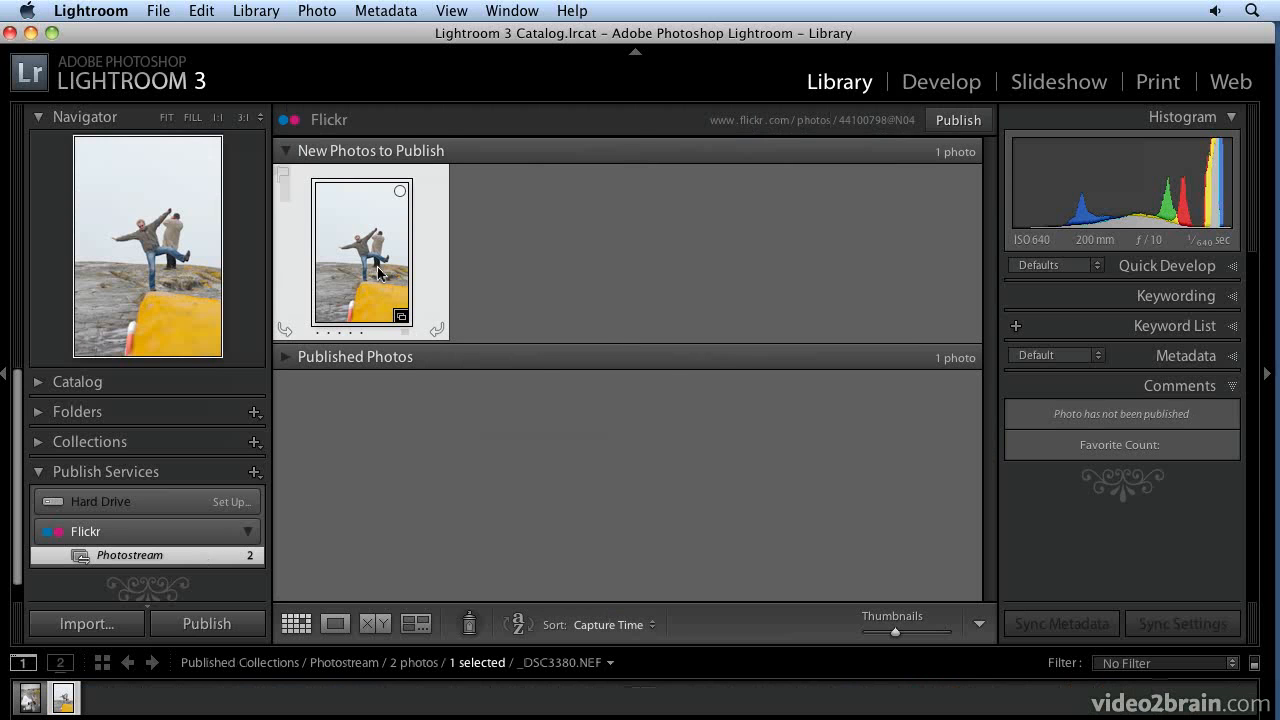
pyautogui.click(207, 624)
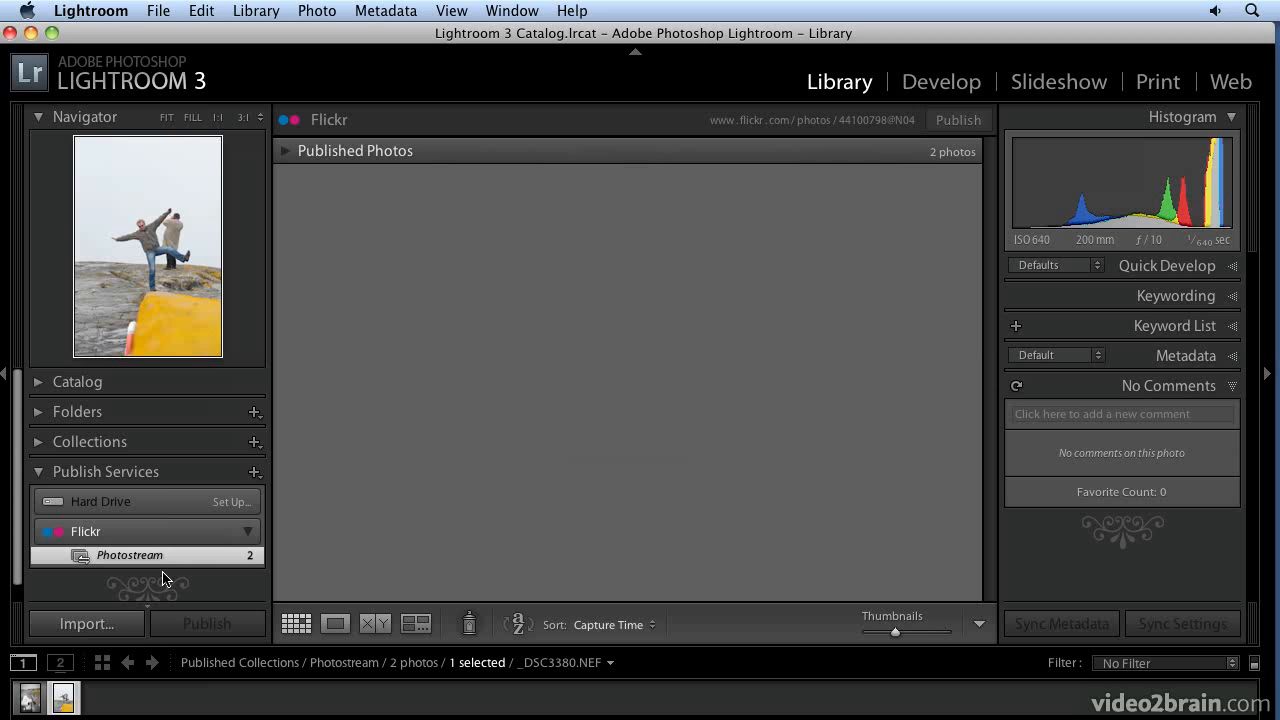
# Switch to Safari, check the uploaded photo in the Flickr photostream, and return to Lightroom
pyautogui.press('super+Tab')
pyautogui.click(275, 12)
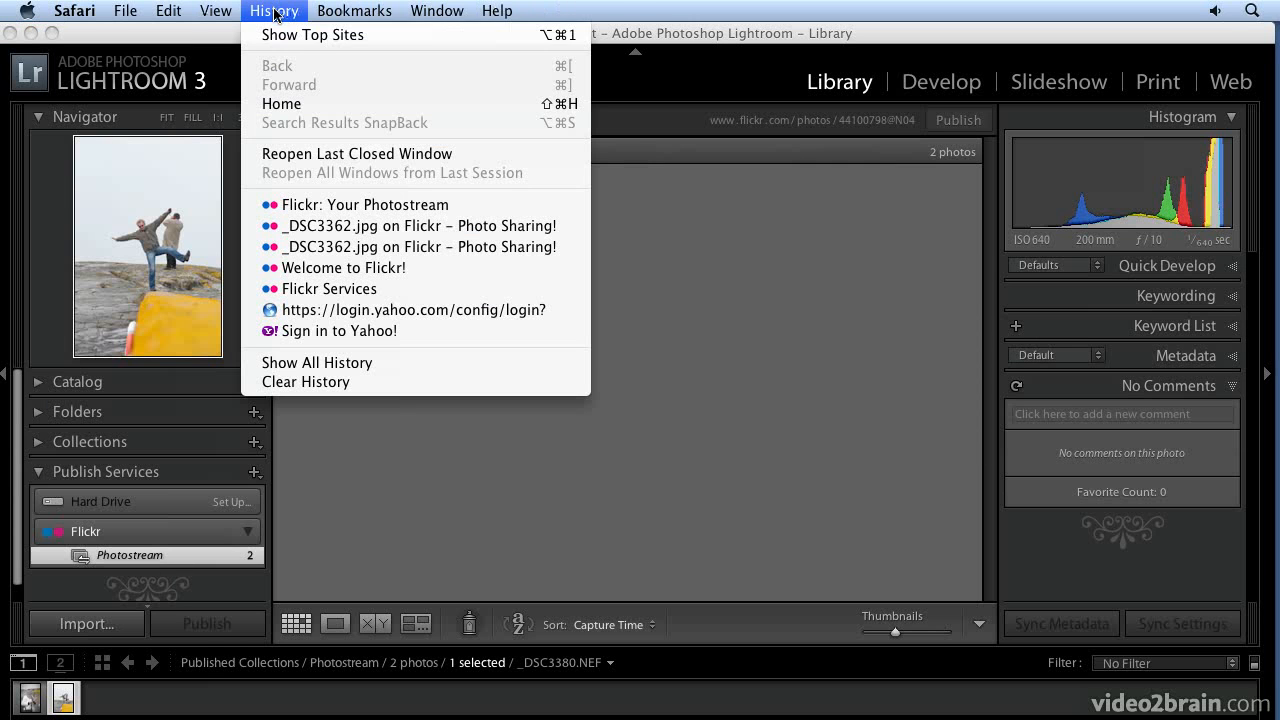
pyautogui.click(285, 204)
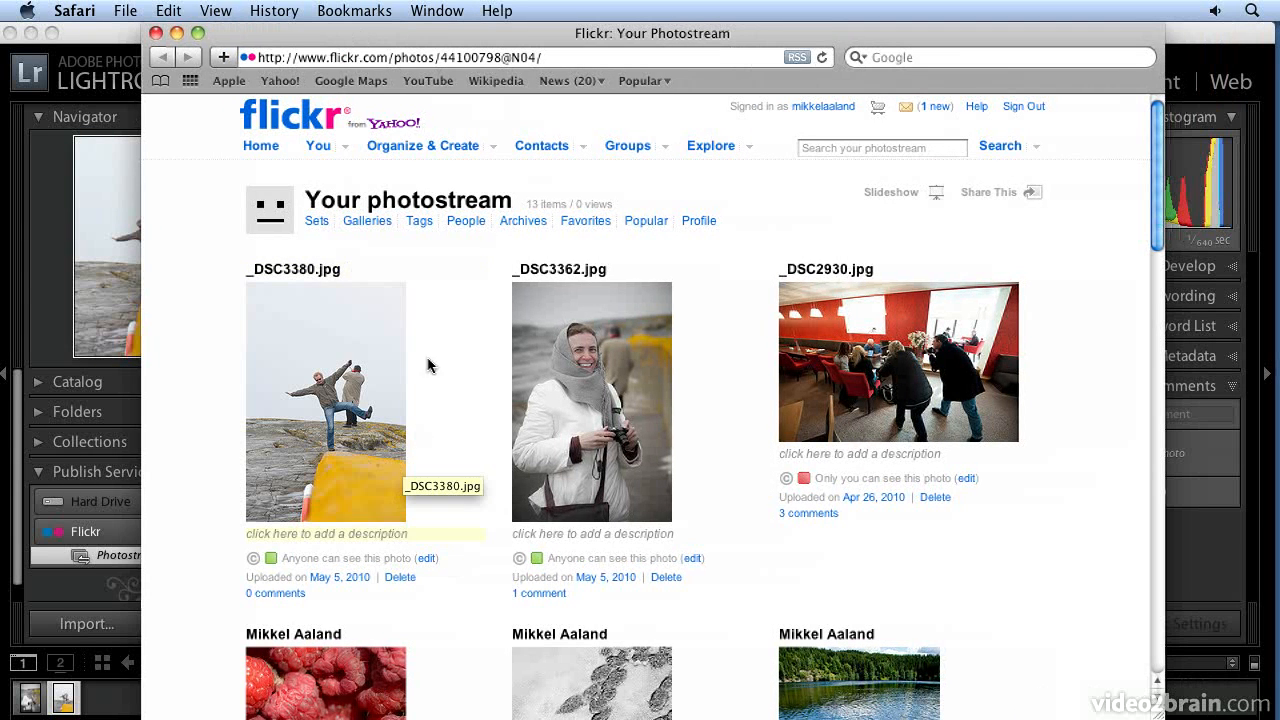
pyautogui.press('super+Tab')
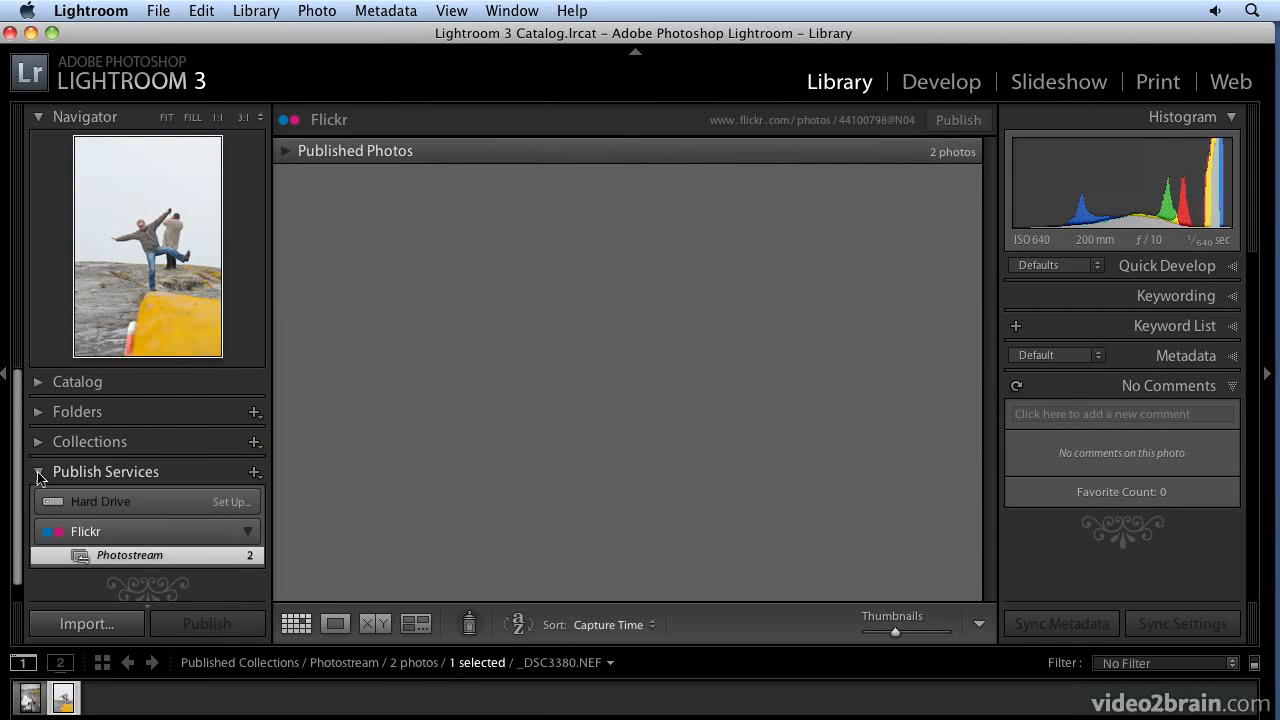
# Collapse the publish services and examine the options available for the 2010 folder, leaving the folder list collapsed
pyautogui.click(40, 471)
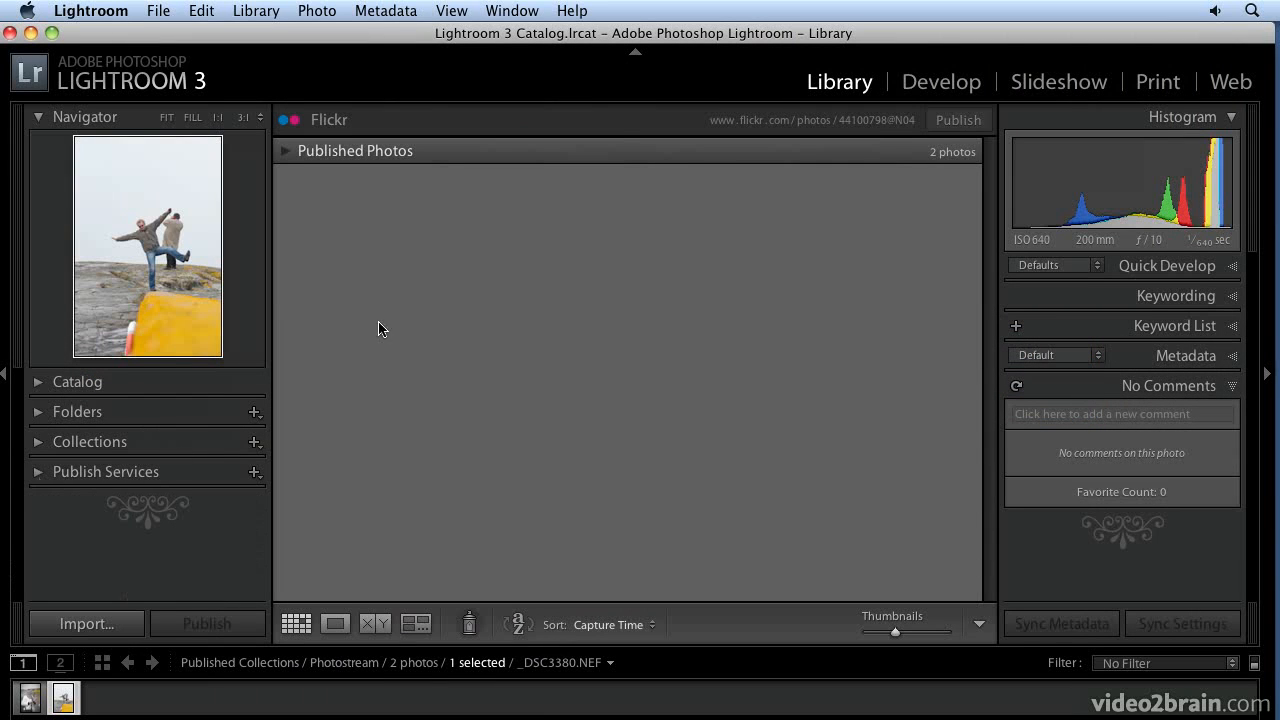
pyautogui.click(37, 413)
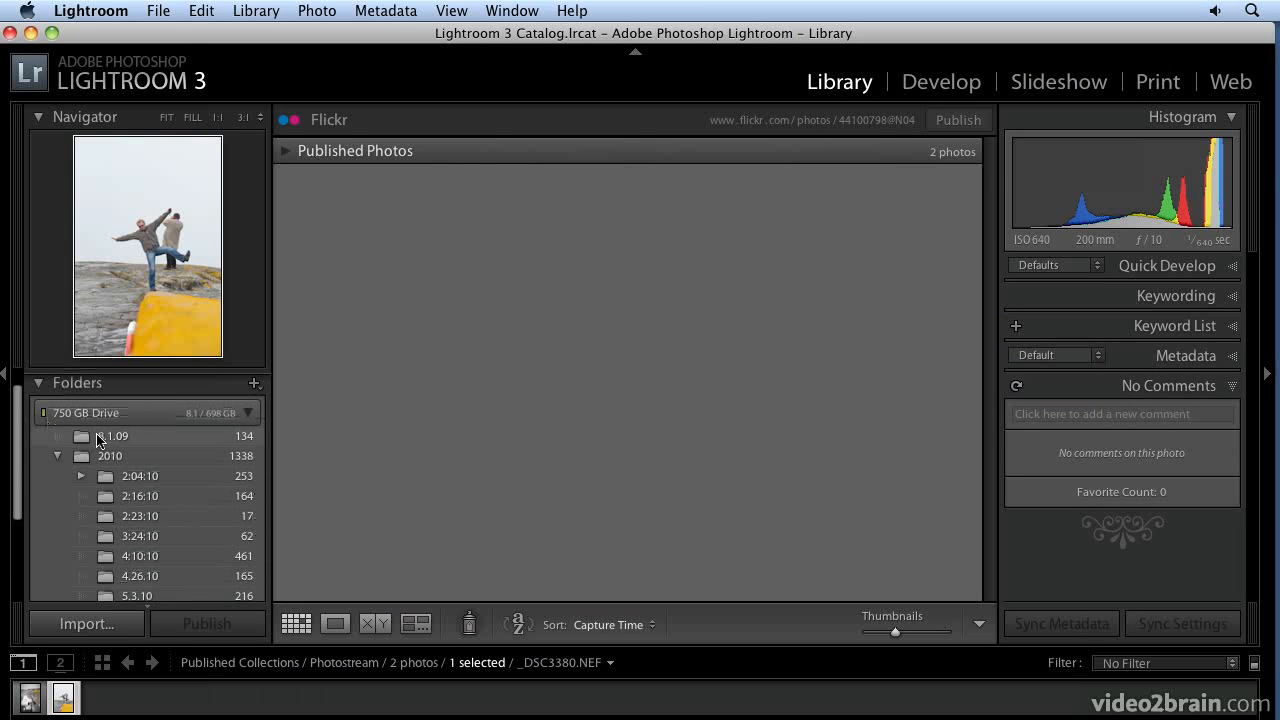
pyautogui.rightClick(82, 462)
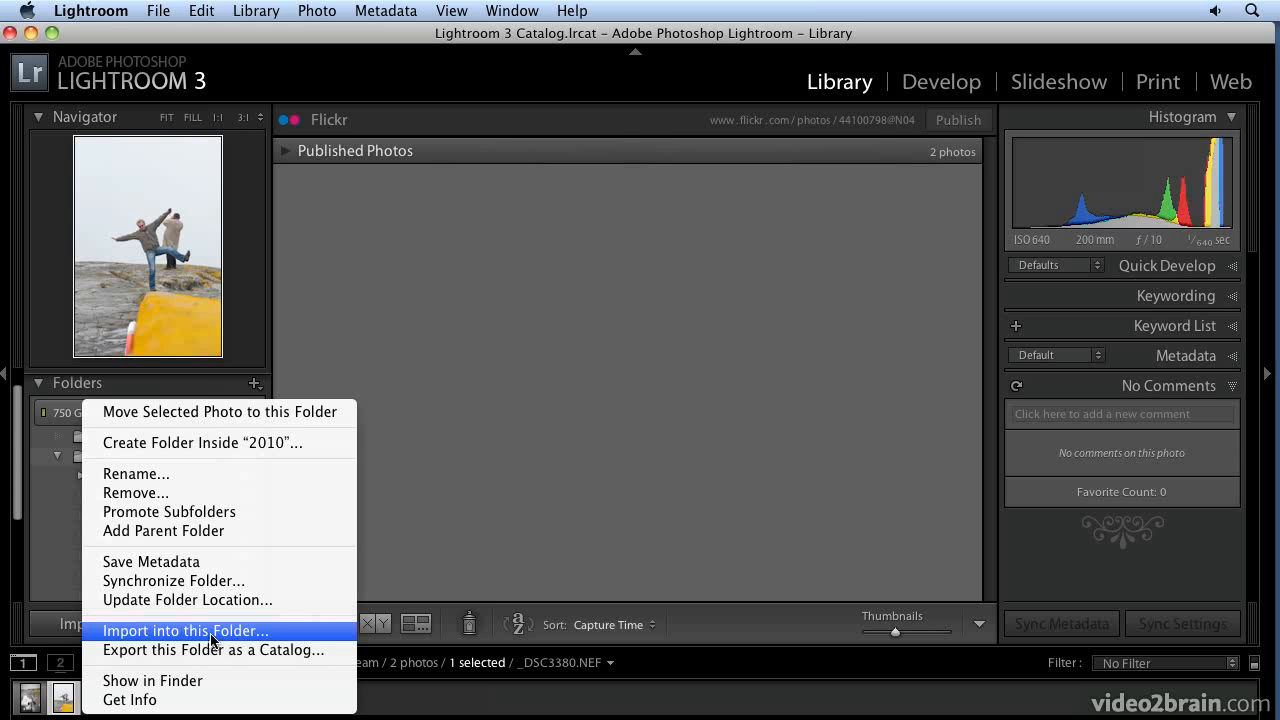
pyautogui.click(38, 390)
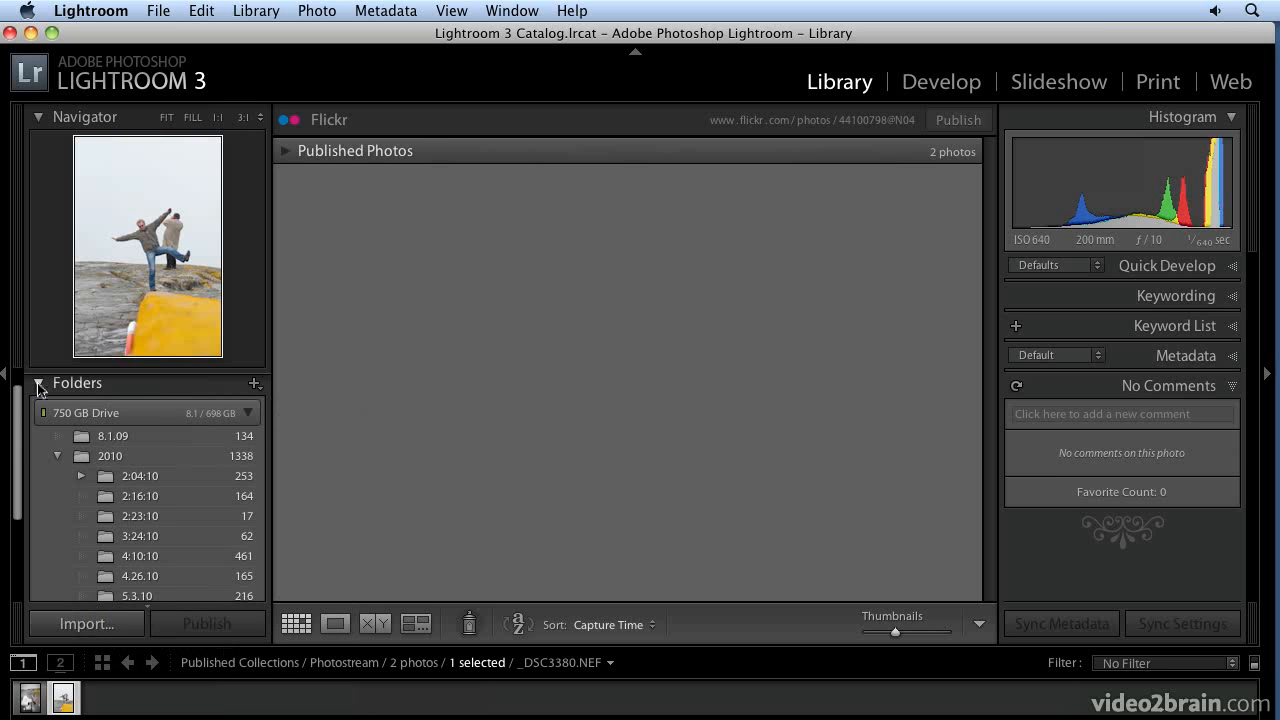
pyautogui.click(38, 388)
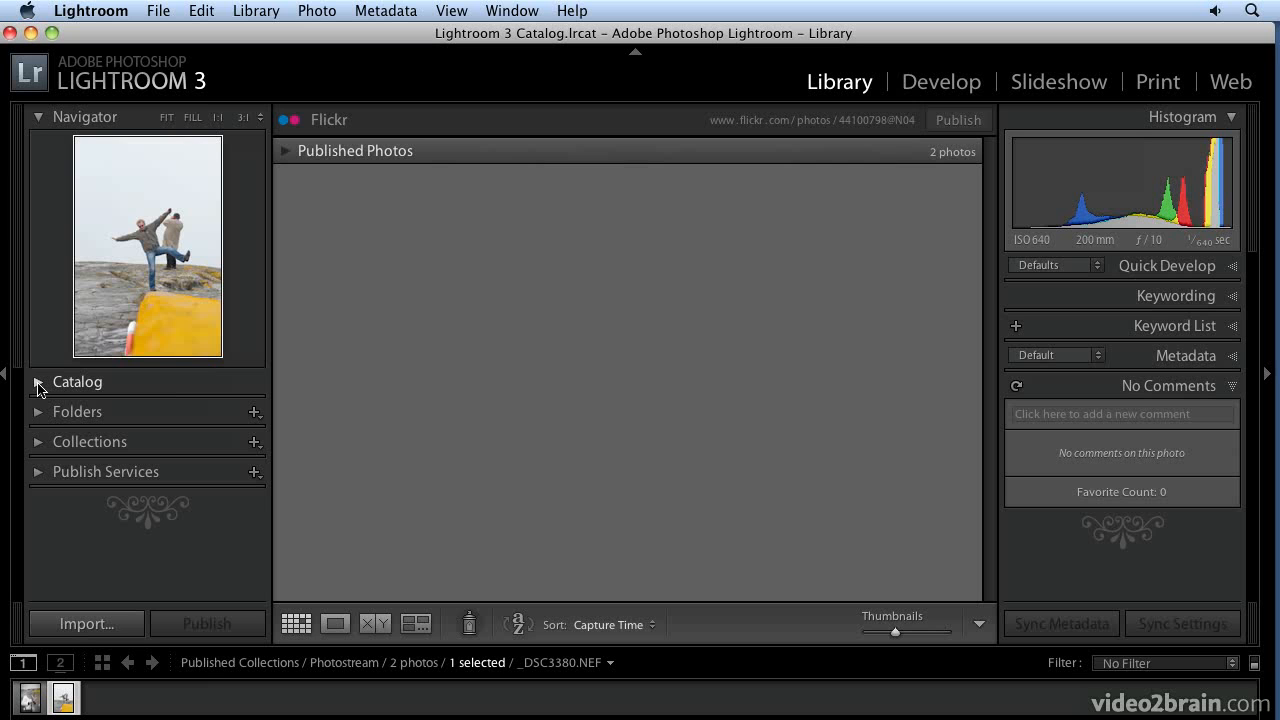
# Open the Nordic Light Festival collection and look through its photos
pyautogui.click(39, 441)
pyautogui.scroll(-1, 205, 485)
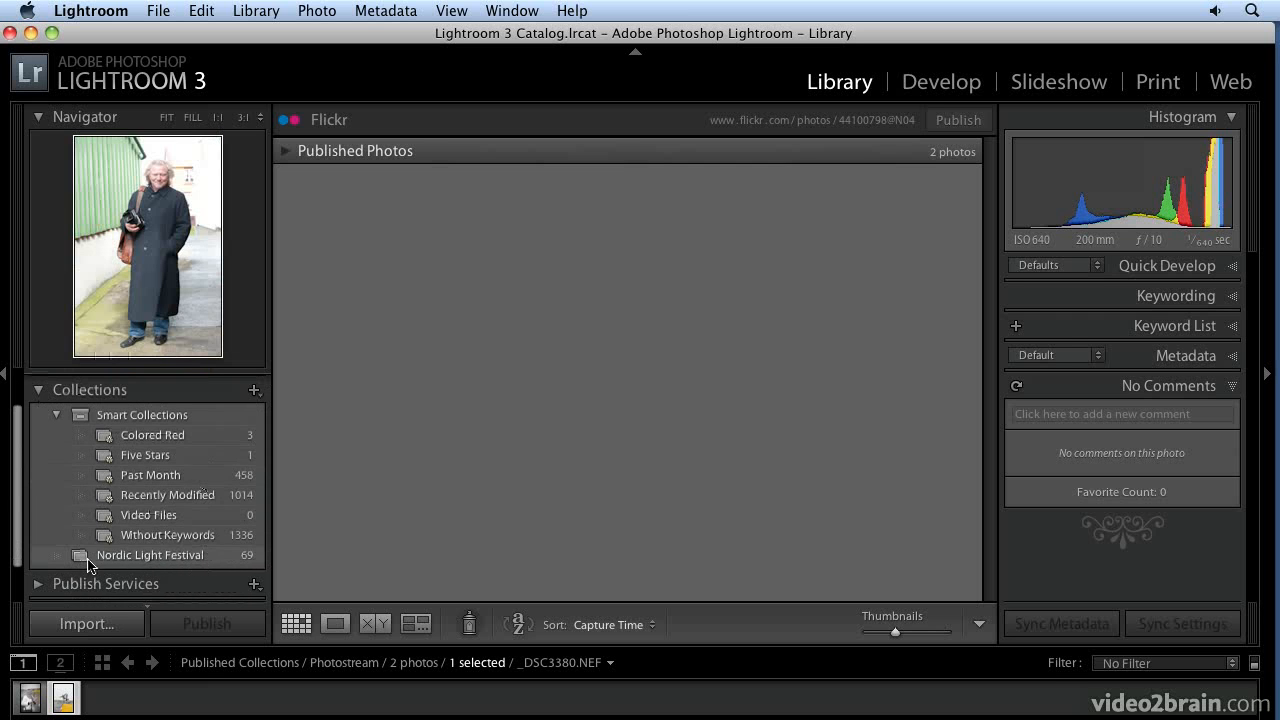
pyautogui.click(146, 556)
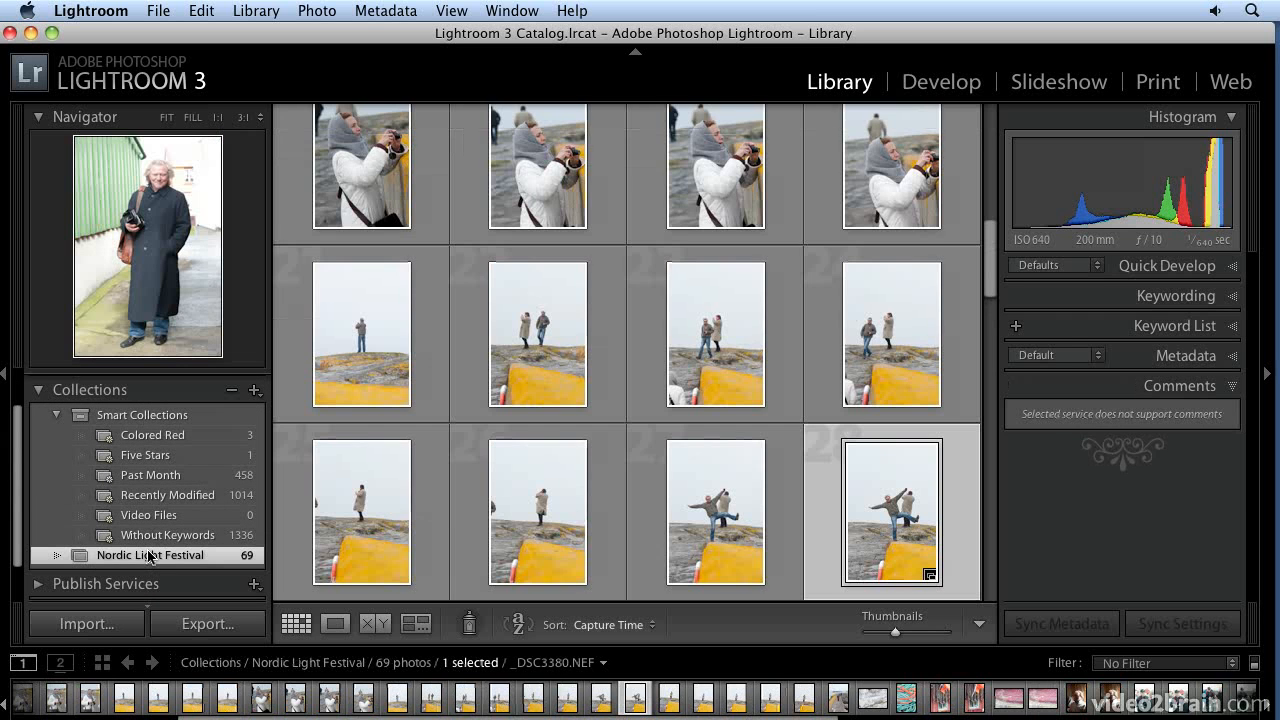
pyautogui.scroll(8, 642, 304)
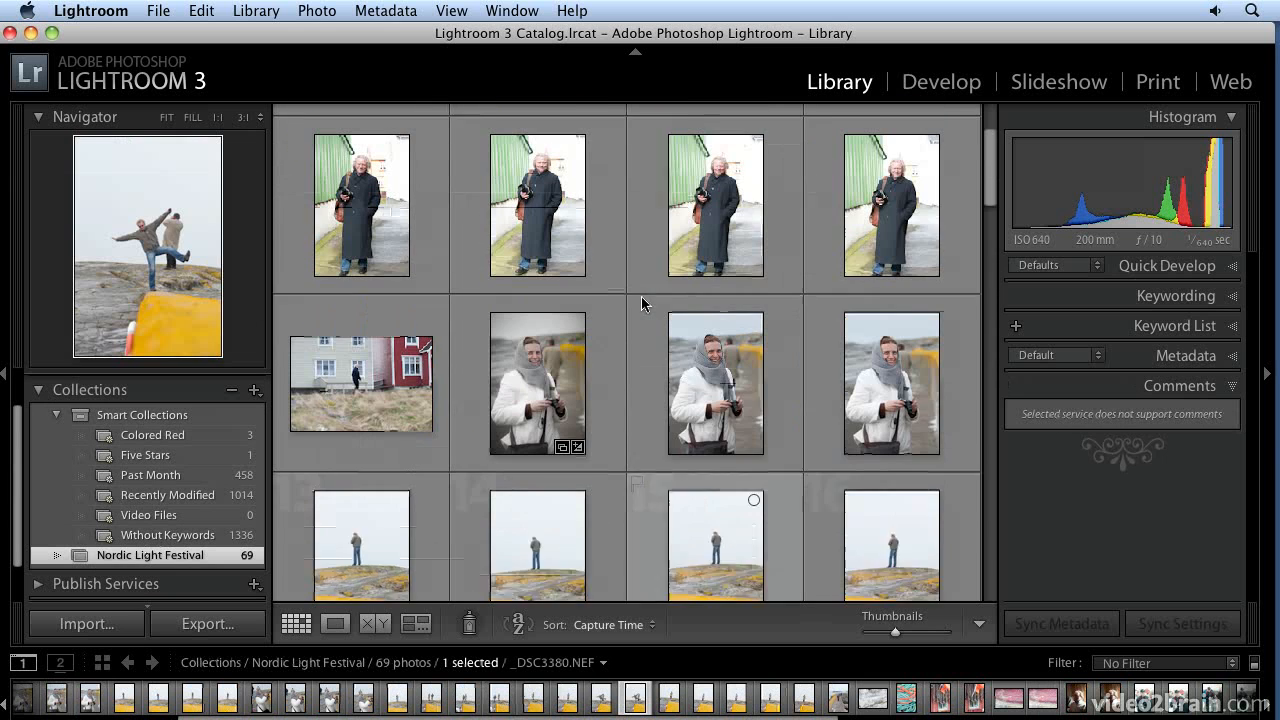
# Filter the Nordic Light Festival collection by metadata to the 1/320 sec shutter speed and look over the matching photos
pyautogui.press('\\')
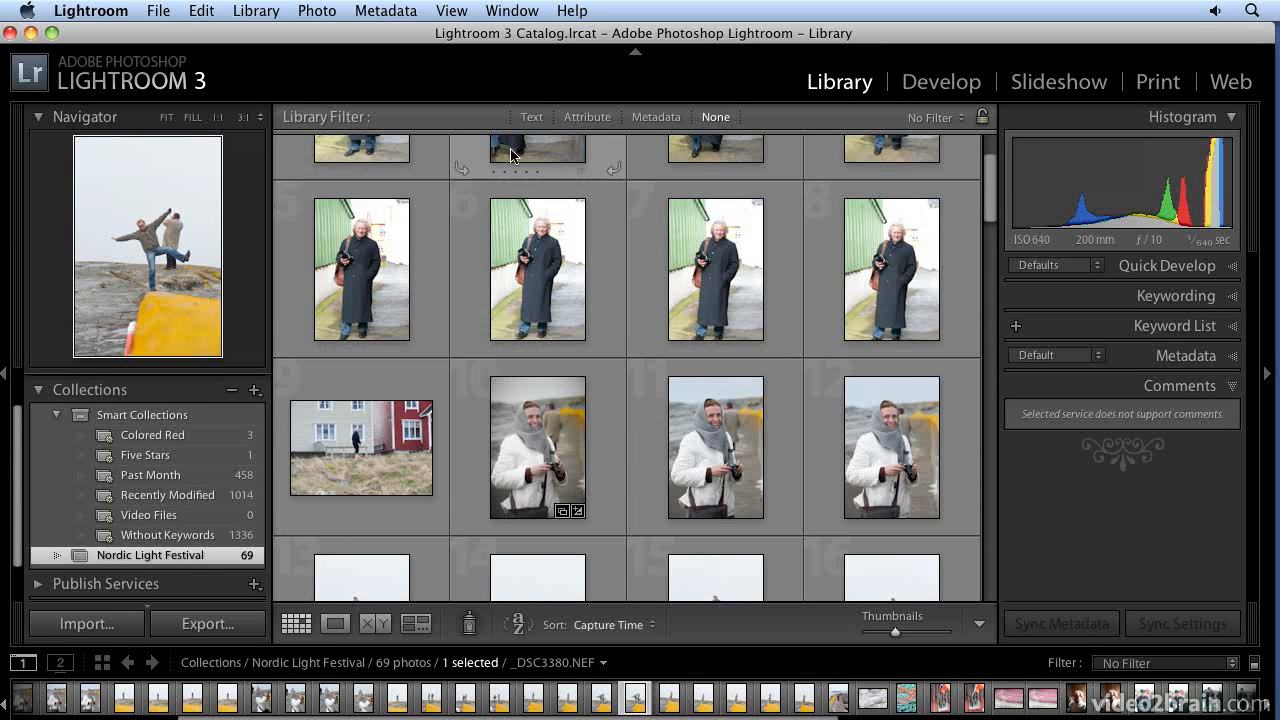
pyautogui.click(656, 117)
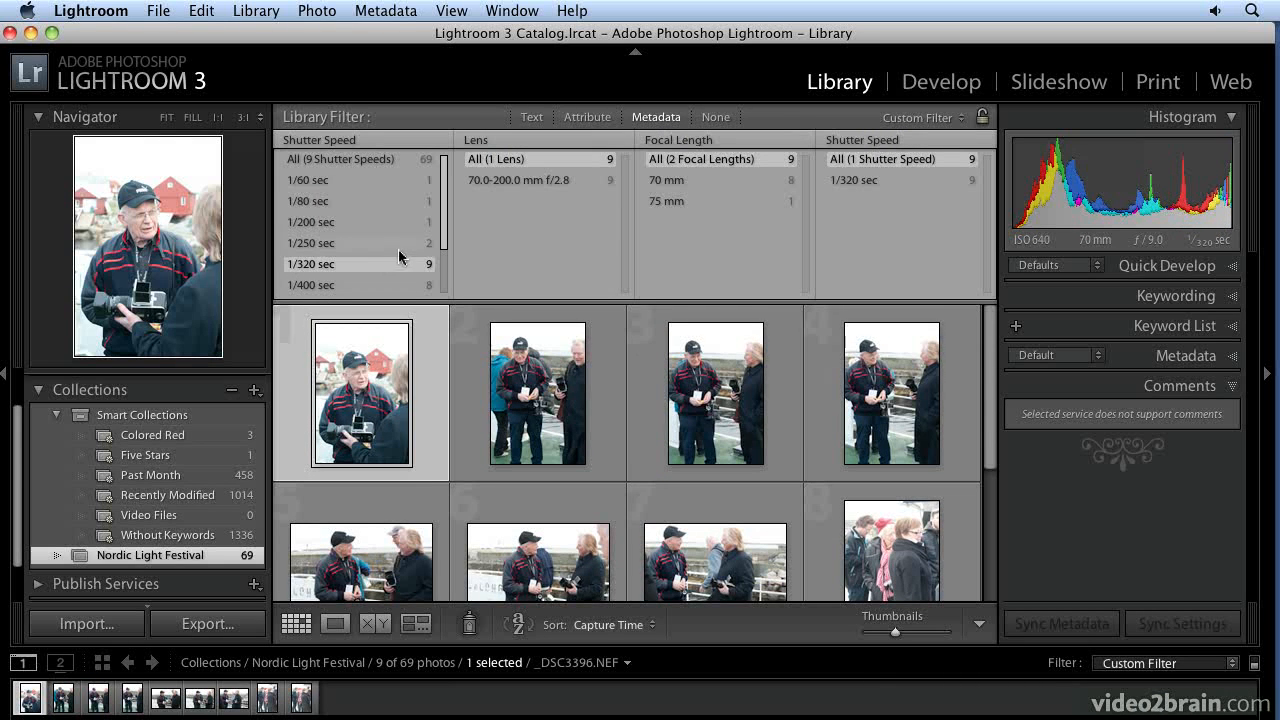
pyautogui.scroll(-3, 548, 393)
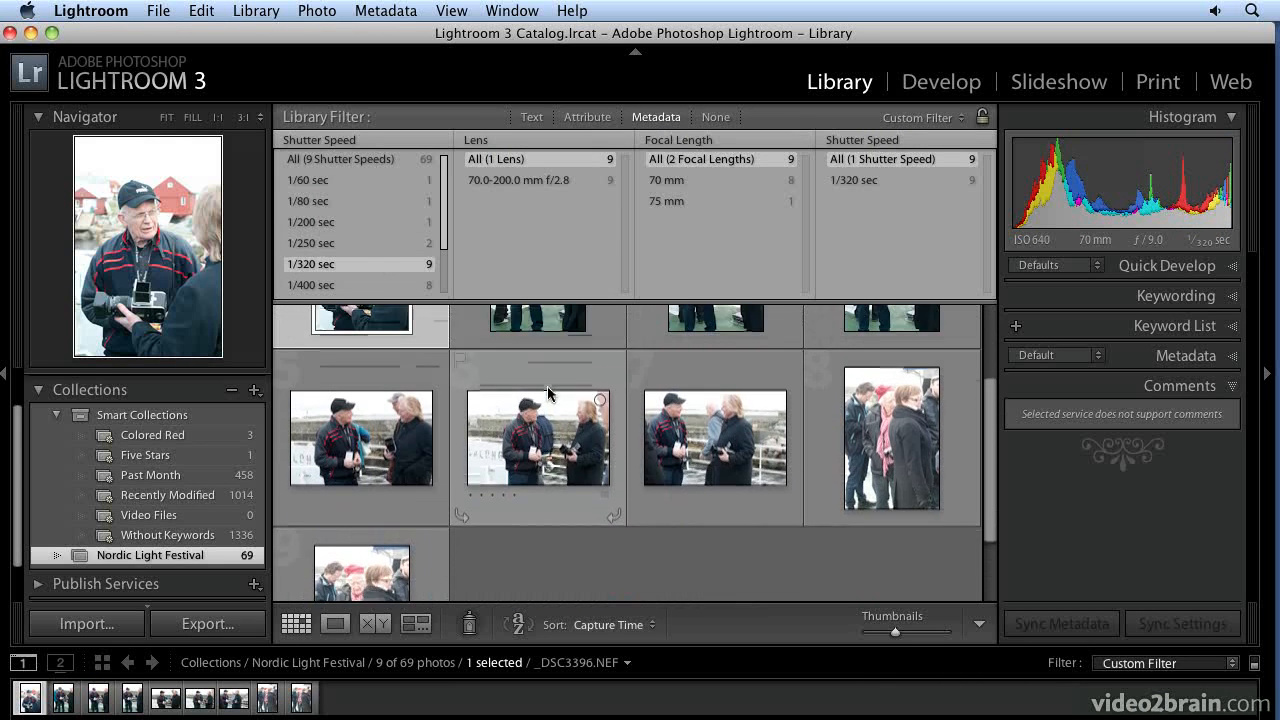
pyautogui.scroll(3, 548, 393)
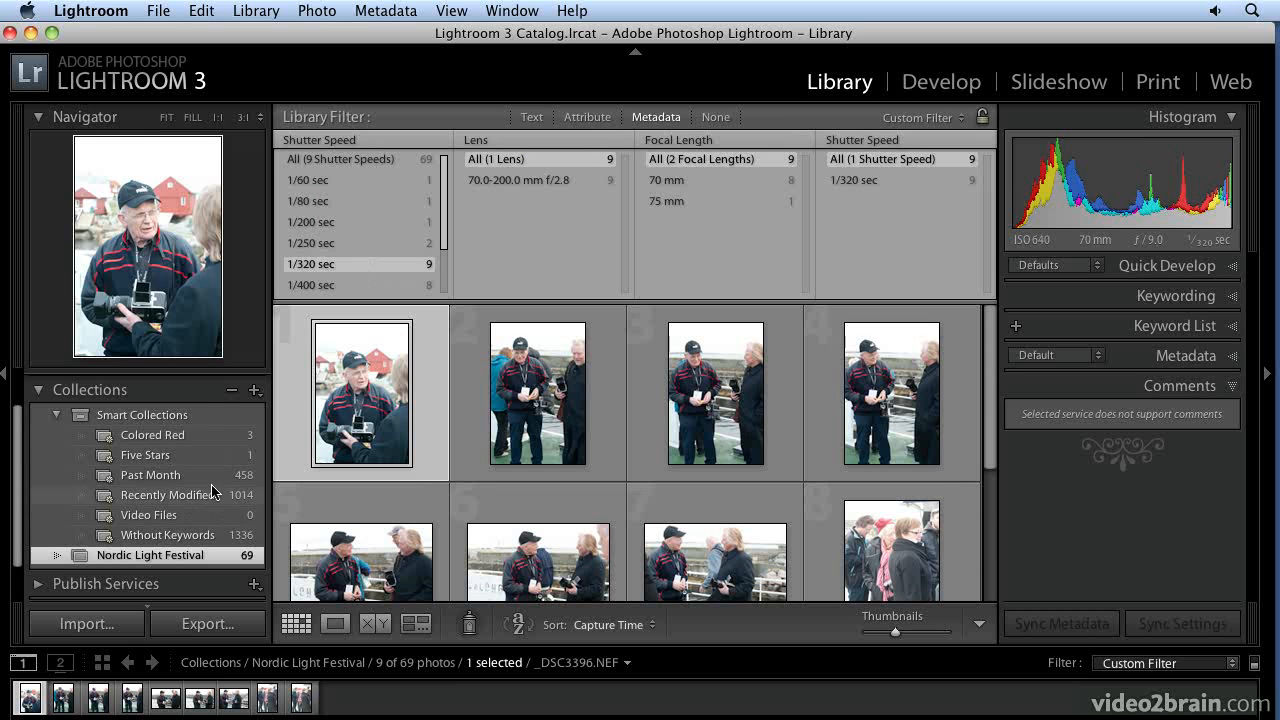
# View the Video Files and Without Keywords smart collections, and return to Nordic Light Festival to check its filter
pyautogui.click(145, 516)
pyautogui.click(137, 533)
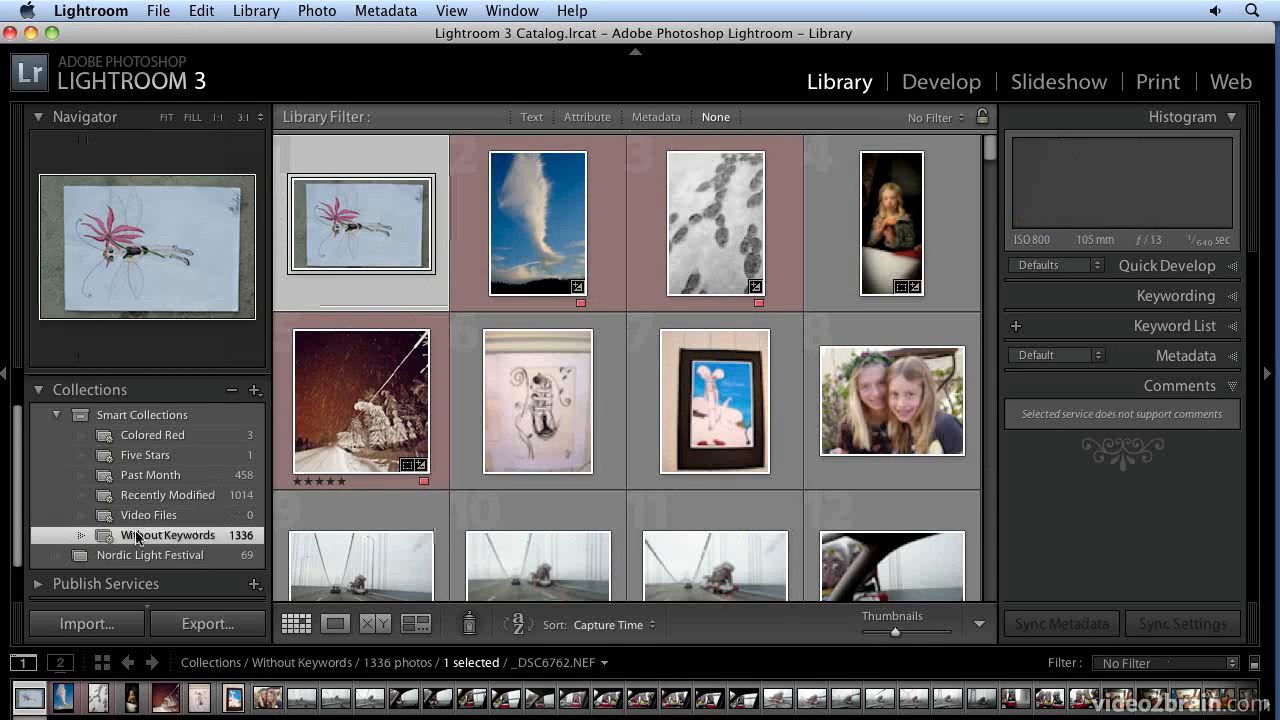
pyautogui.click(181, 558)
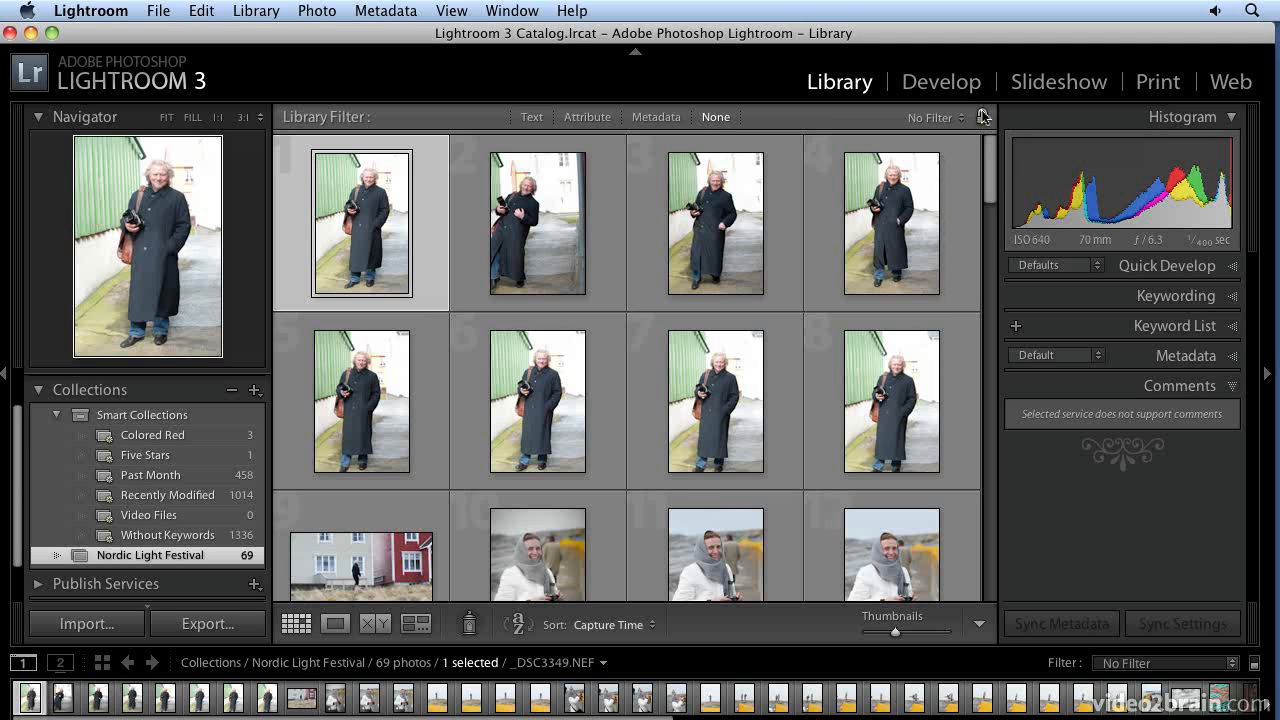
# In Recently Modified, examine which collections the published photo of the woman in the white coat belongs to
pyautogui.click(166, 495)
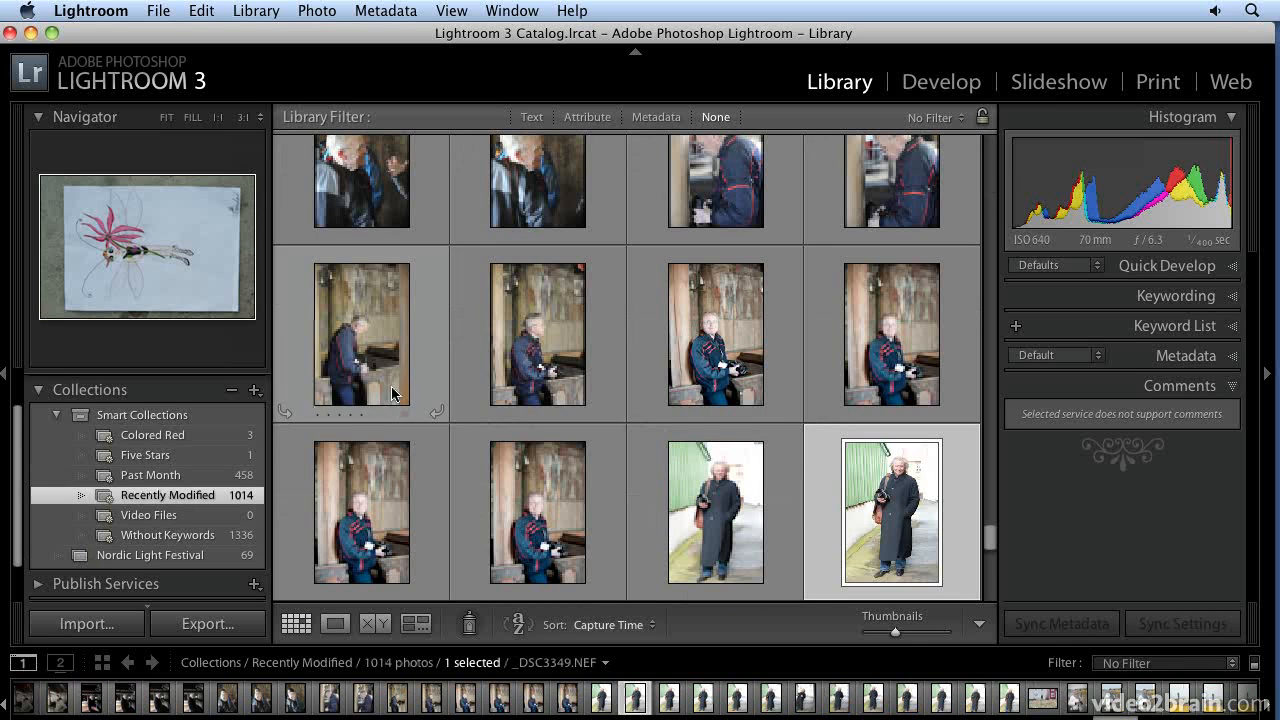
pyautogui.scroll(-8, 598, 414)
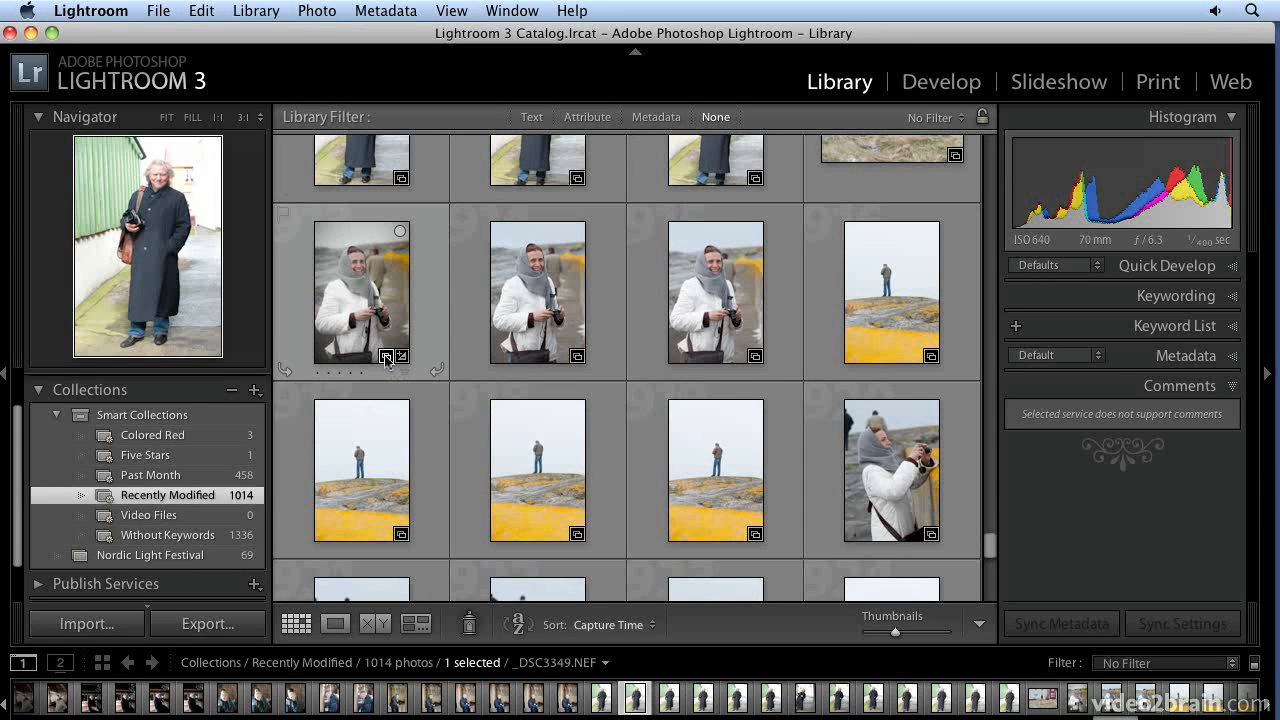
pyautogui.click(386, 358)
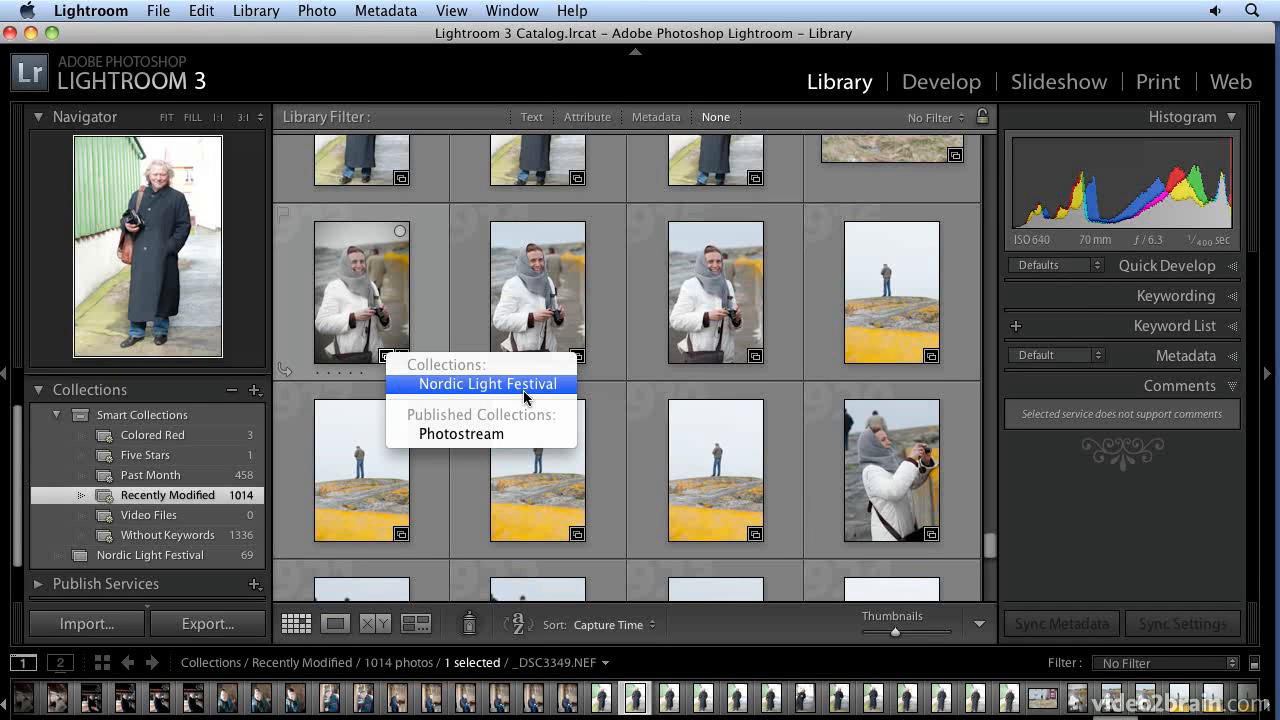
pyautogui.click(501, 438)
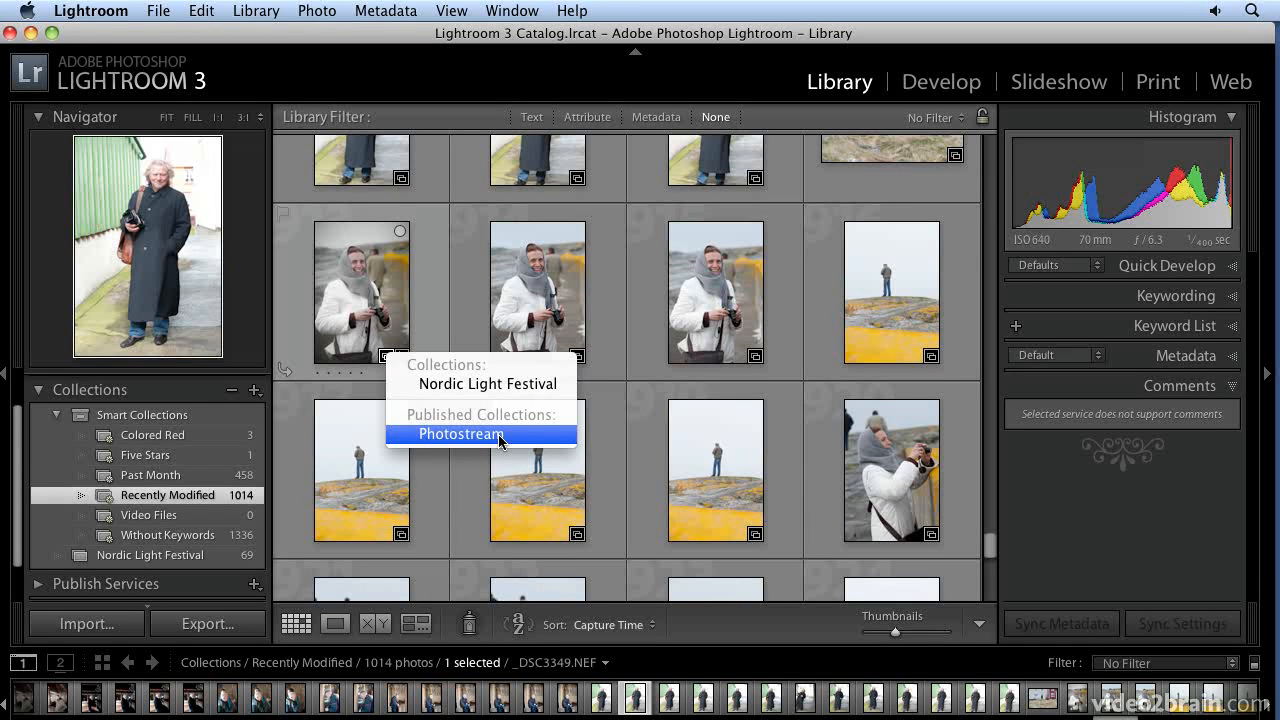
pyautogui.click(432, 260)
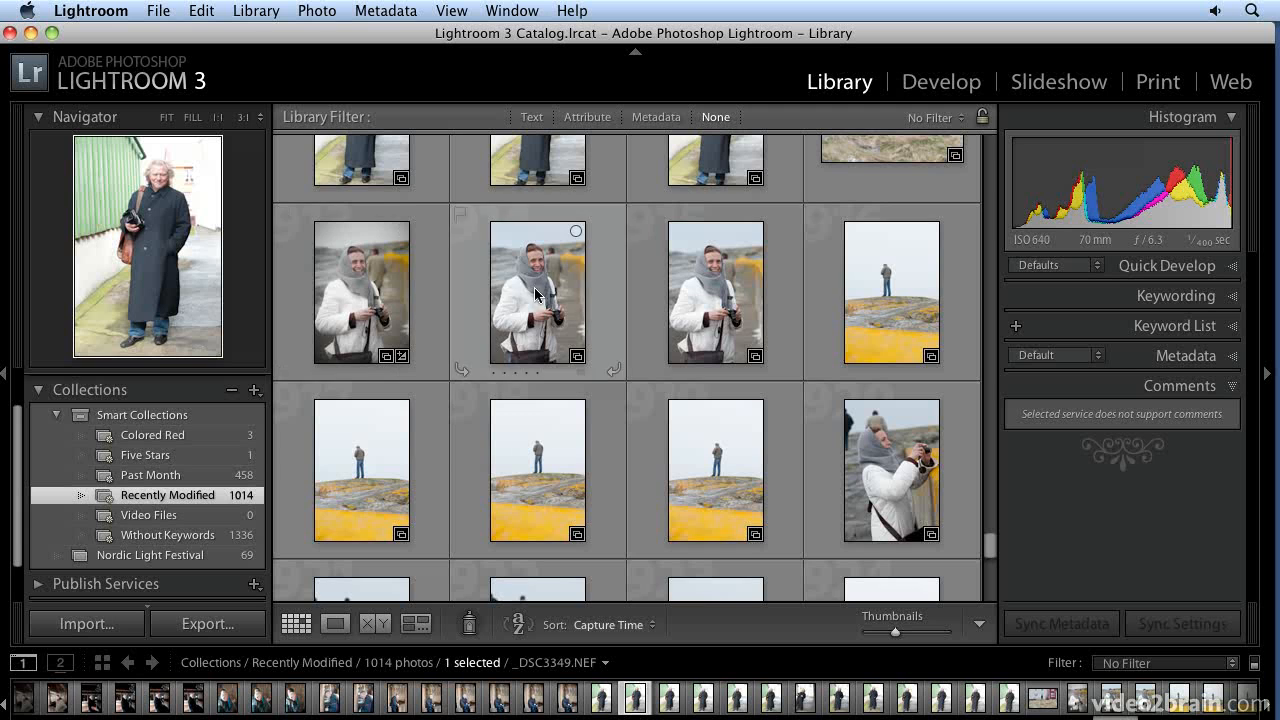
# Browse Recently Modified, open _DSC3383.NEF in Loupe view, and inspect it at 1:1 and Fill magnification
pyautogui.scroll(5, 700, 300)
pyautogui.click(566, 328)
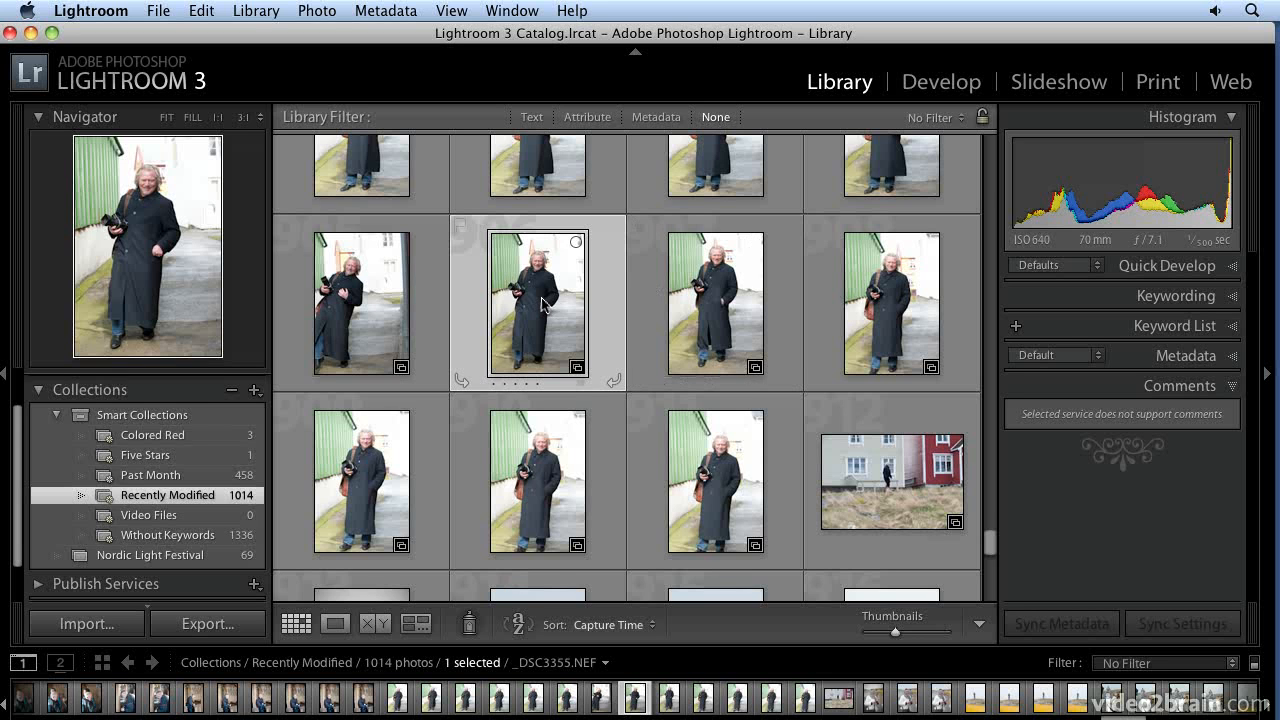
pyautogui.scroll(-10, 541, 304)
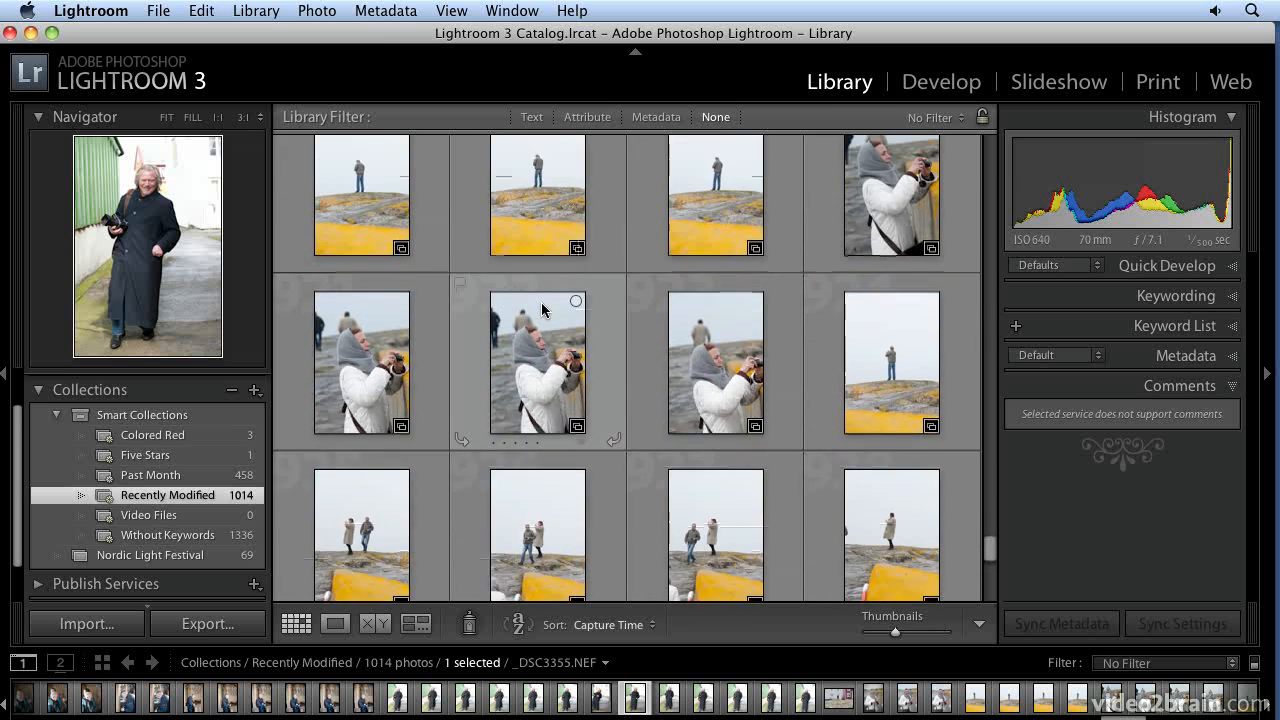
pyautogui.scroll(-5, 541, 308)
pyautogui.scroll(-2, 543, 300)
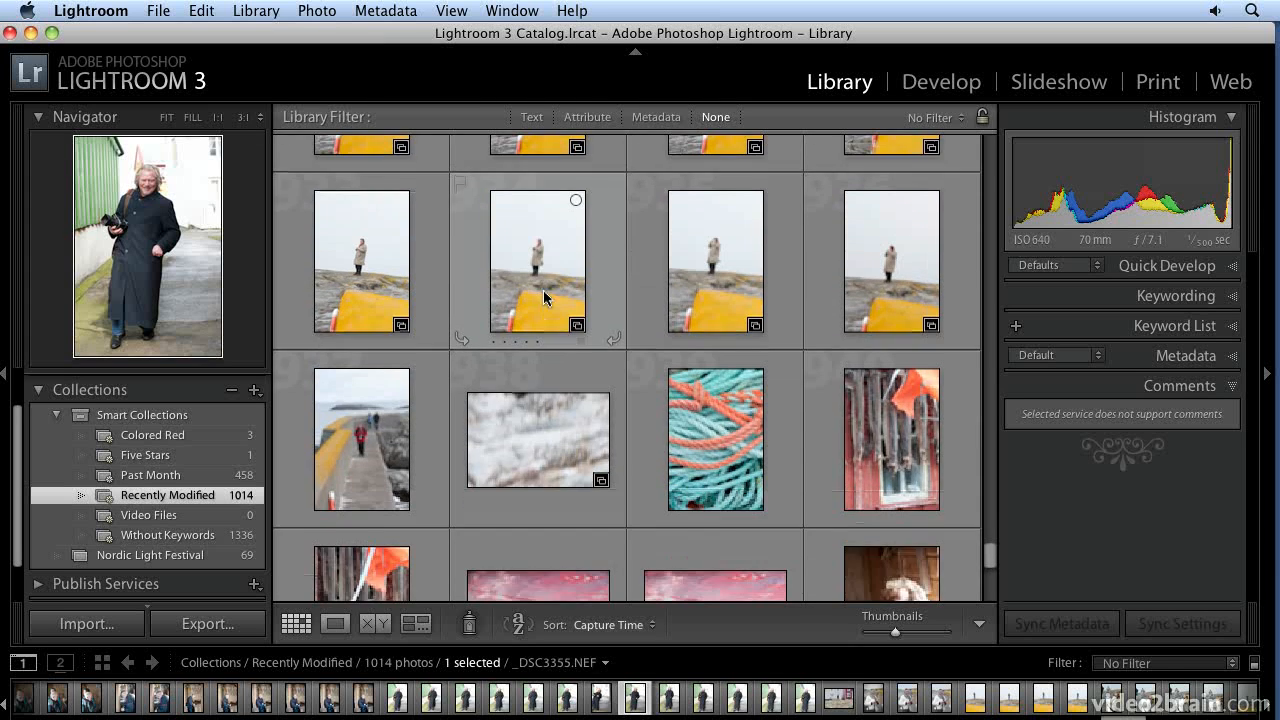
pyautogui.doubleClick(543, 290)
pyautogui.click(613, 264)
pyautogui.click(613, 264)
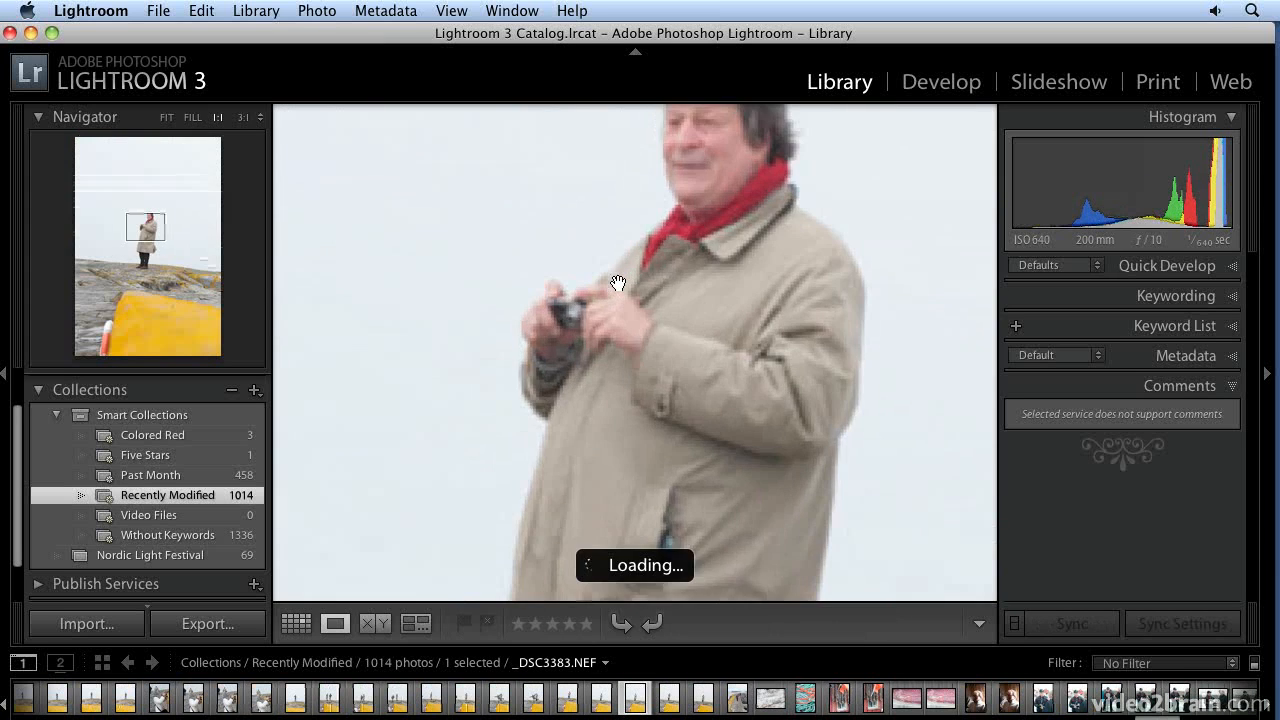
pyautogui.click(618, 289)
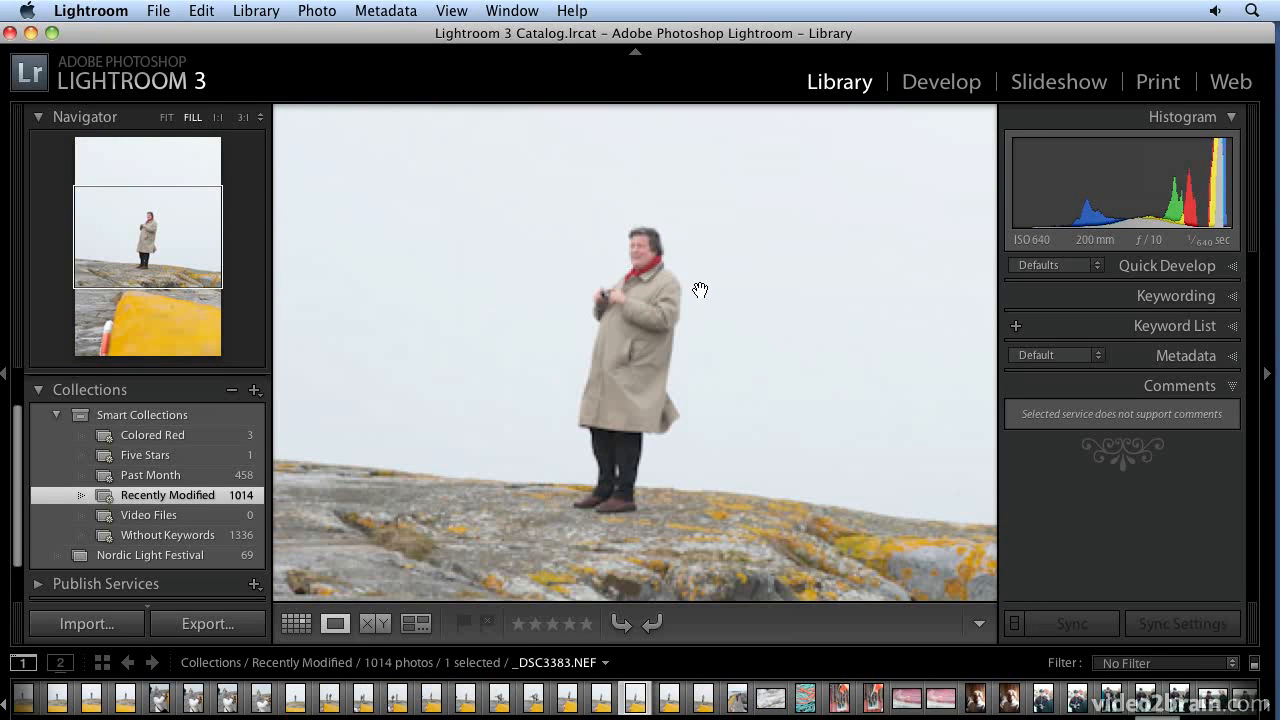
pyautogui.doubleClick(658, 322)
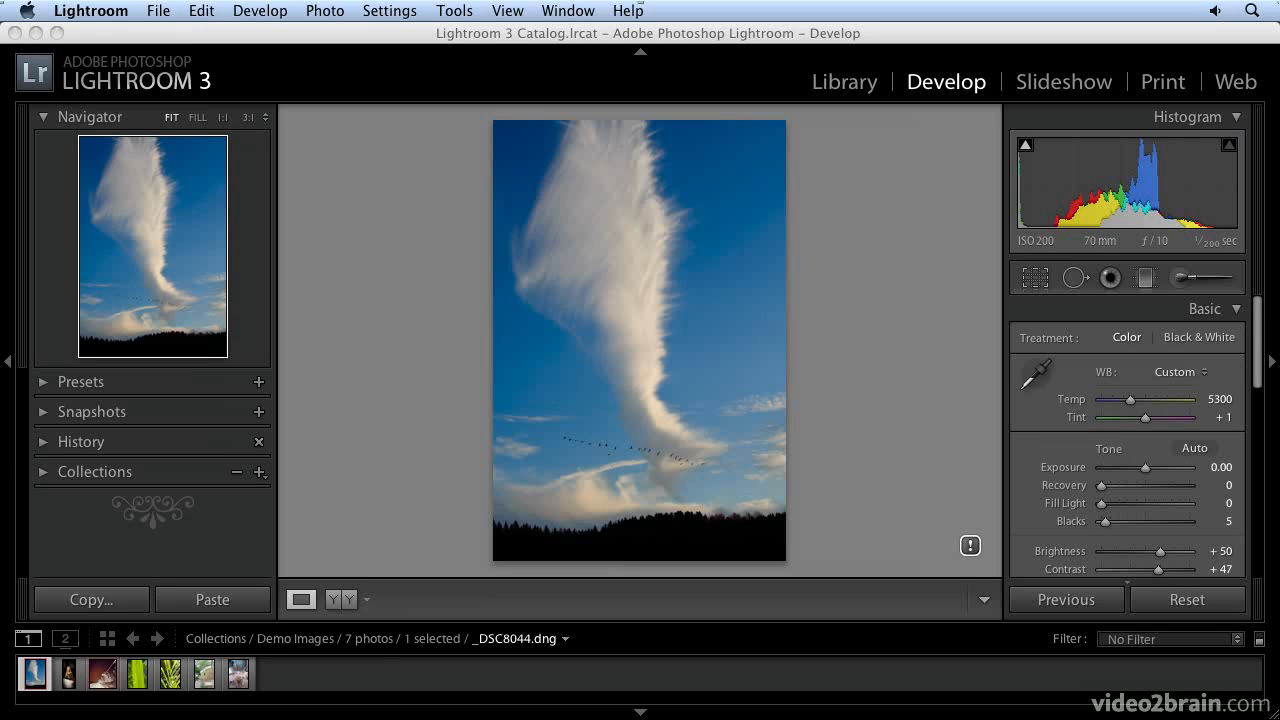
# Expand the collections list in the Develop module to look over its contents, and collapse it again
pyautogui.click(44, 474)
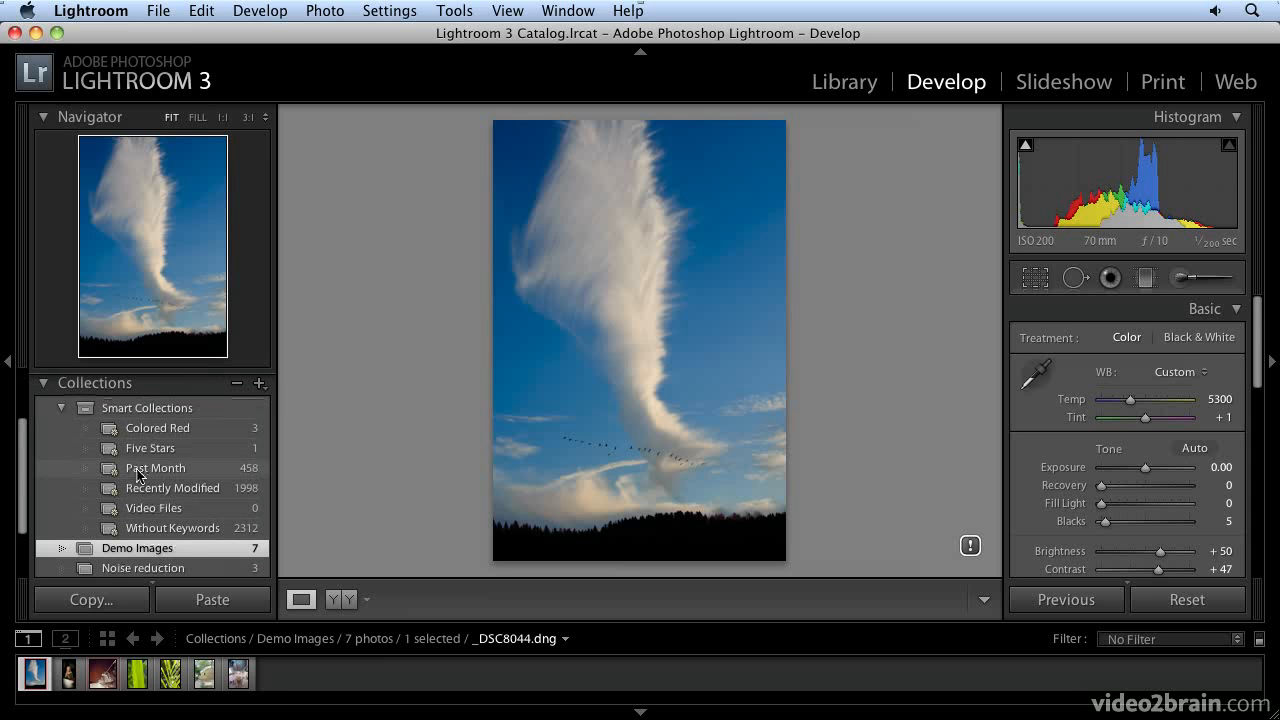
pyautogui.scroll(1, 168, 540)
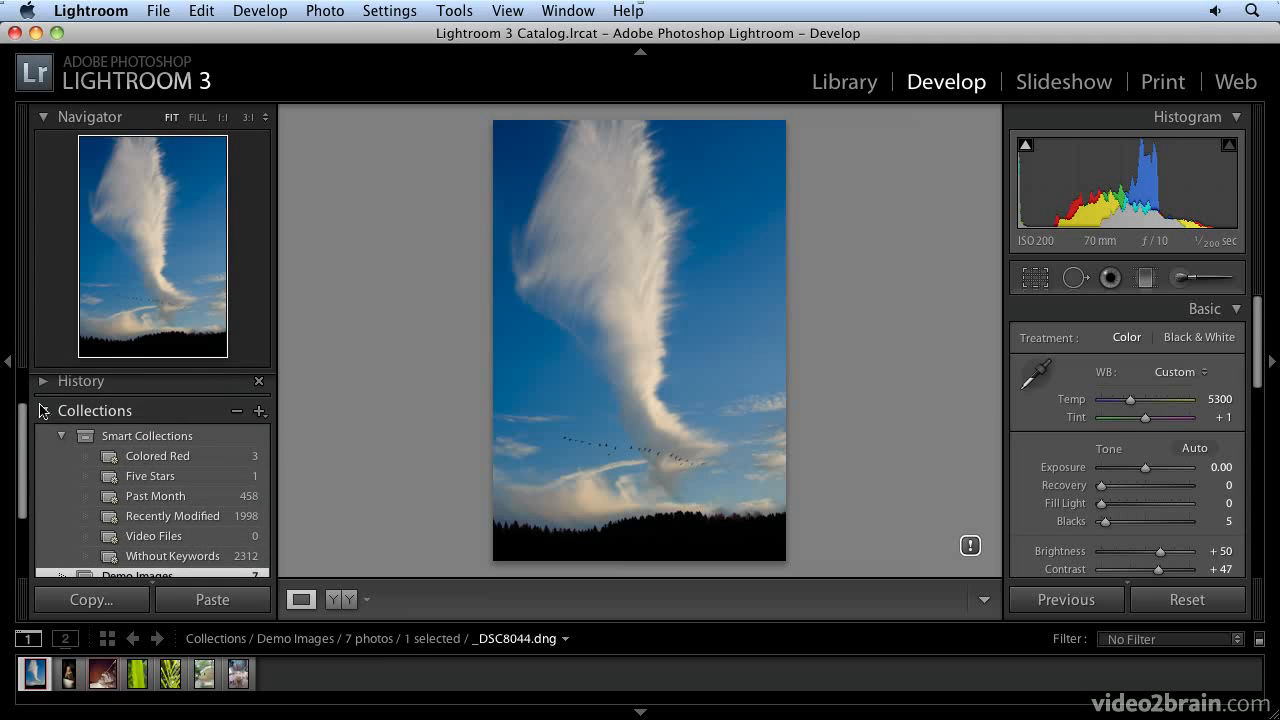
pyautogui.click(43, 410)
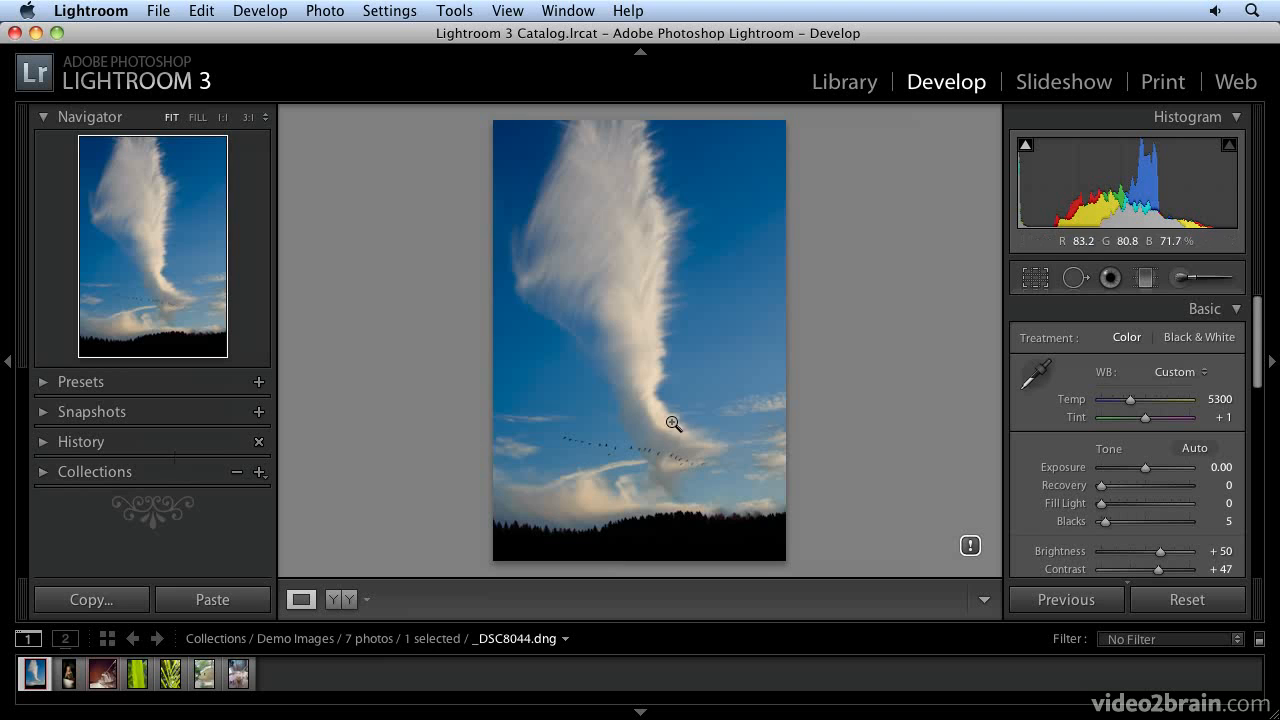
# Open the Adjustment Brush to look over its effect and brush settings, and close it again
pyautogui.click(1199, 282)
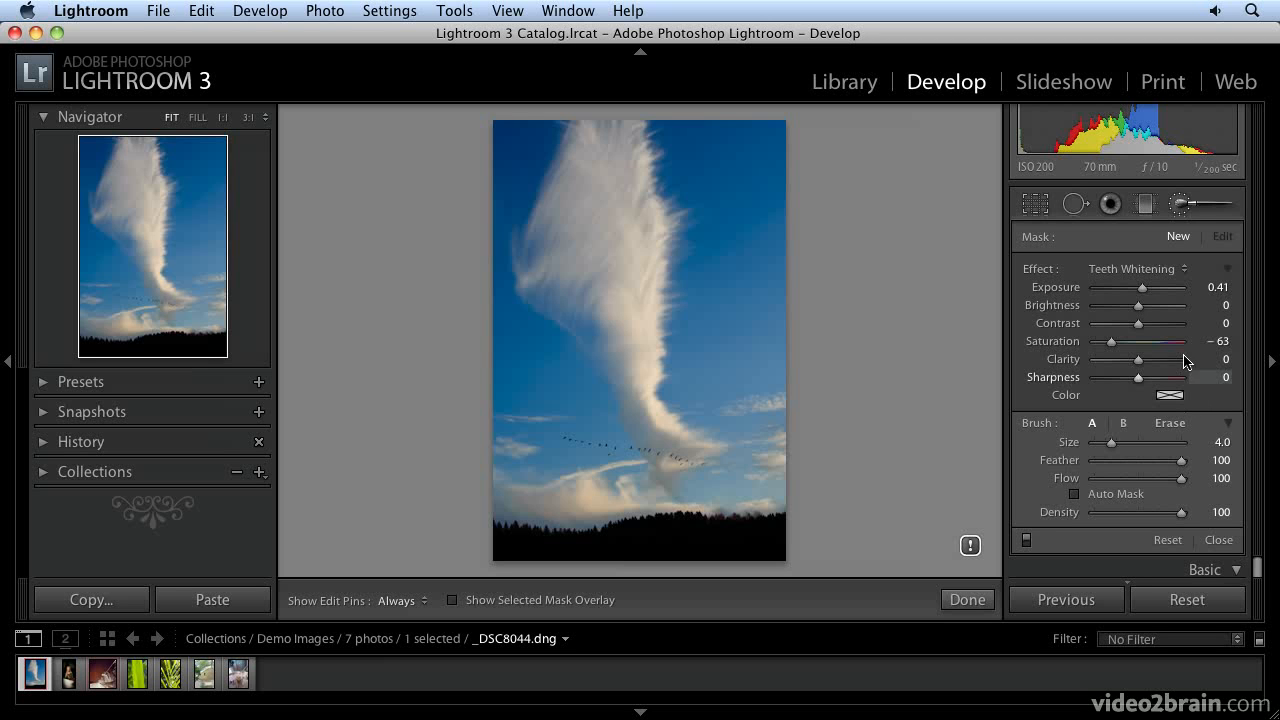
pyautogui.click(1201, 206)
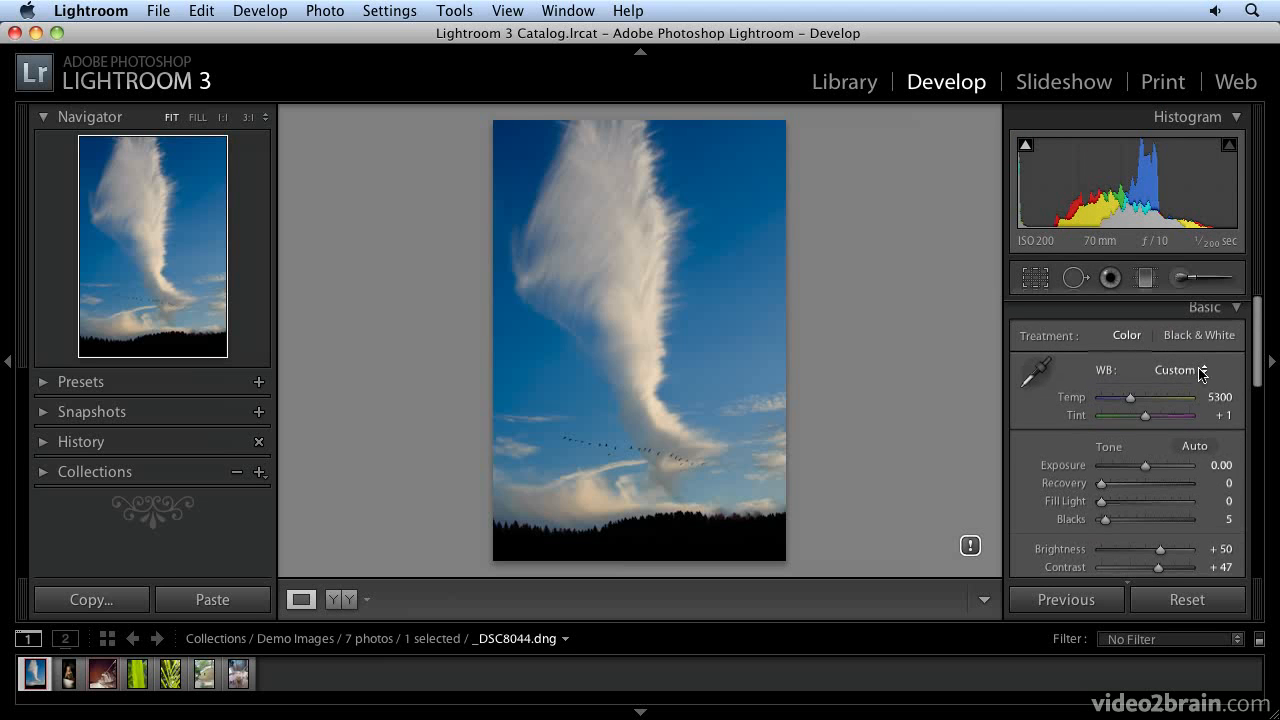
# Collapse the Basic settings, expand Tone Curve and switch it to point curve editing
pyautogui.click(1237, 310)
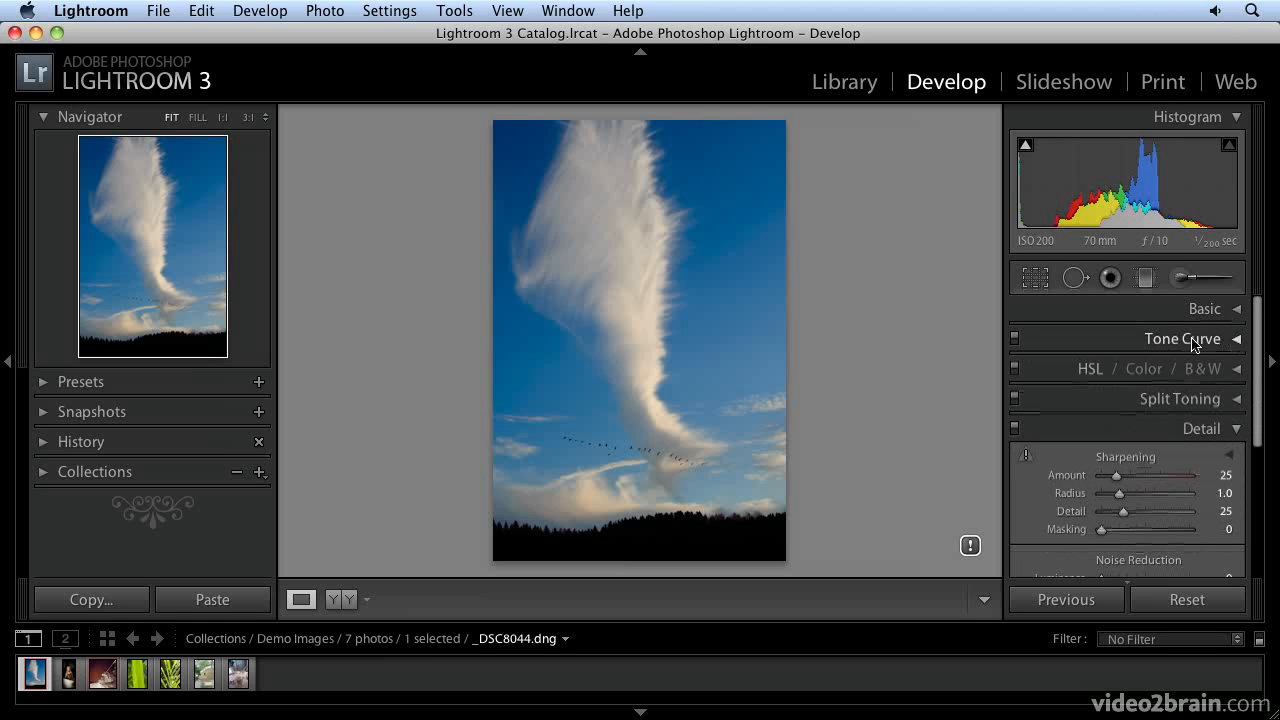
pyautogui.click(1236, 340)
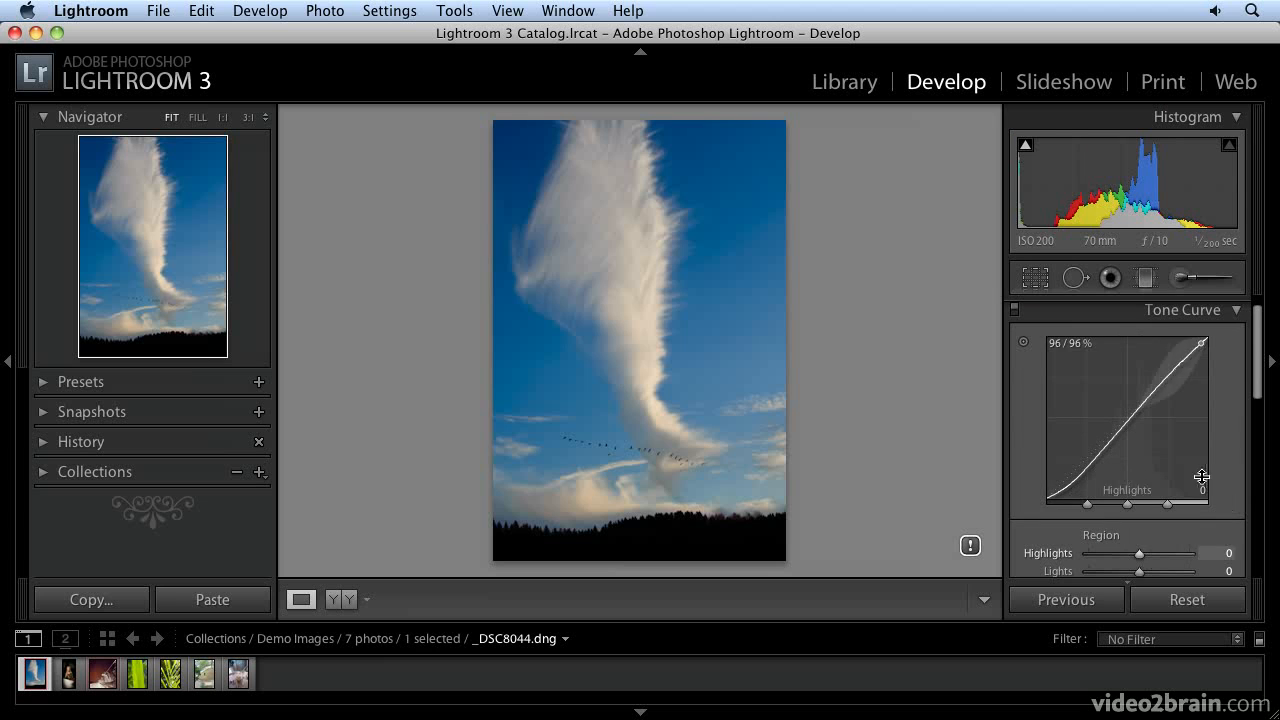
pyautogui.scroll(-3, 1180, 484)
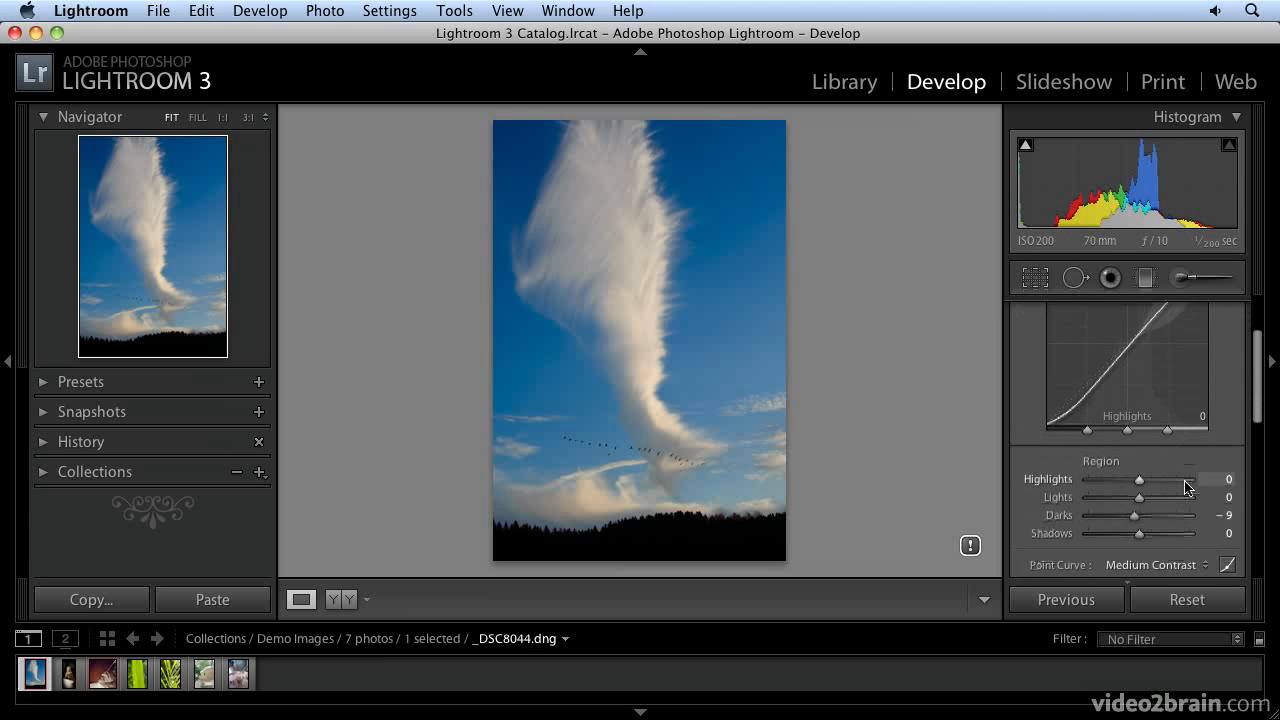
pyautogui.click(1228, 537)
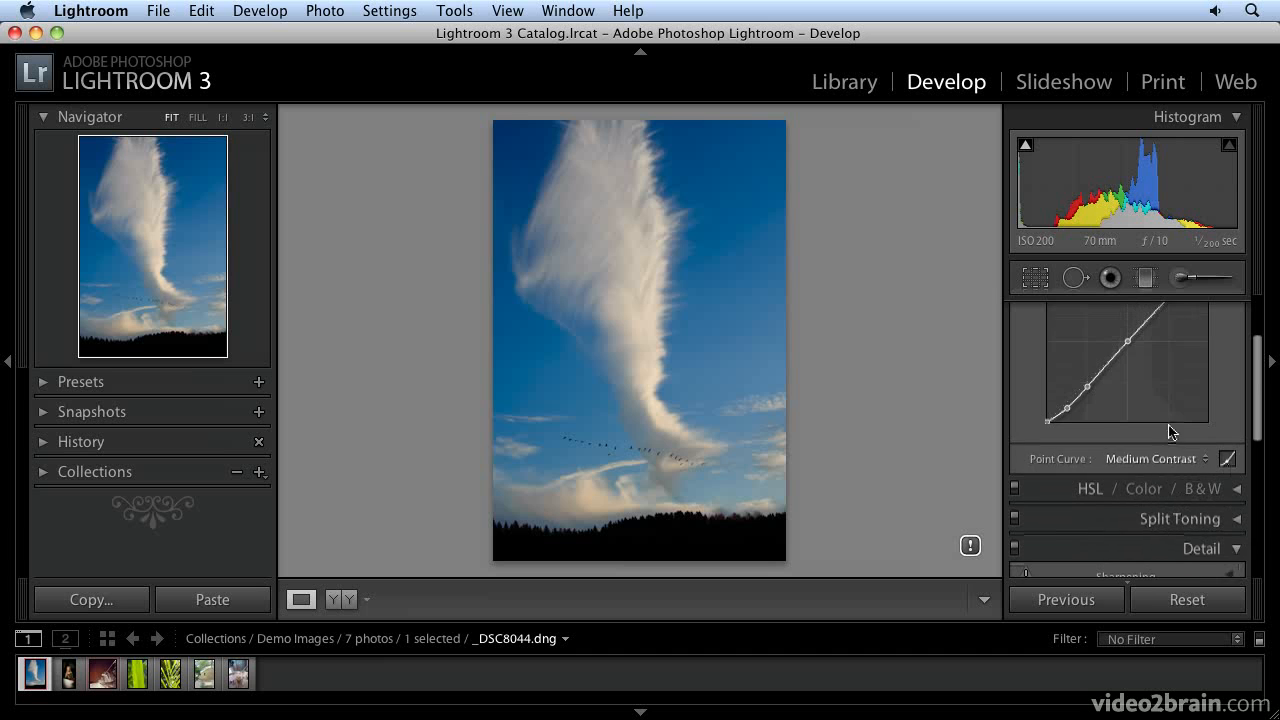
# Try brightening the photo by moving the point curve's midtone point, undo the change and collapse Tone Curve
pyautogui.scroll(2, 1172, 432)
pyautogui.moveTo(1128, 397); pyautogui.dragTo(1100, 400)
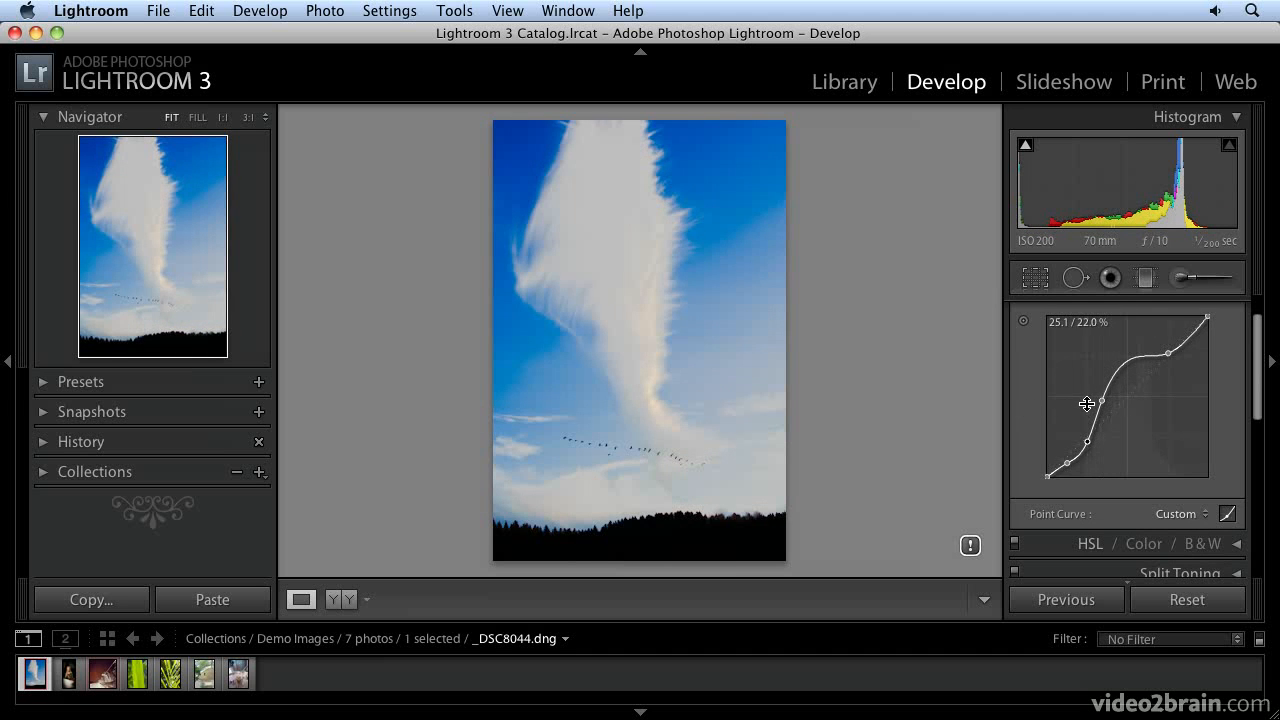
pyautogui.click(1228, 514)
pyautogui.press('super+z')
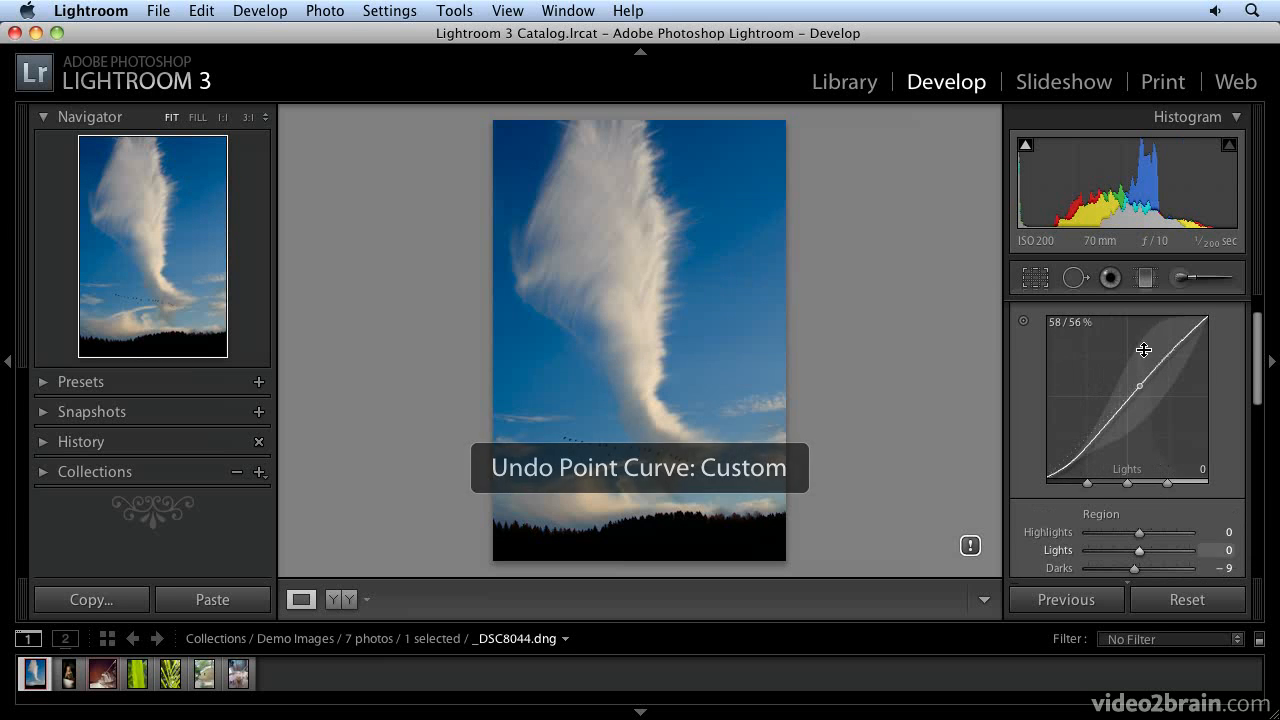
pyautogui.scroll(3, 1190, 345)
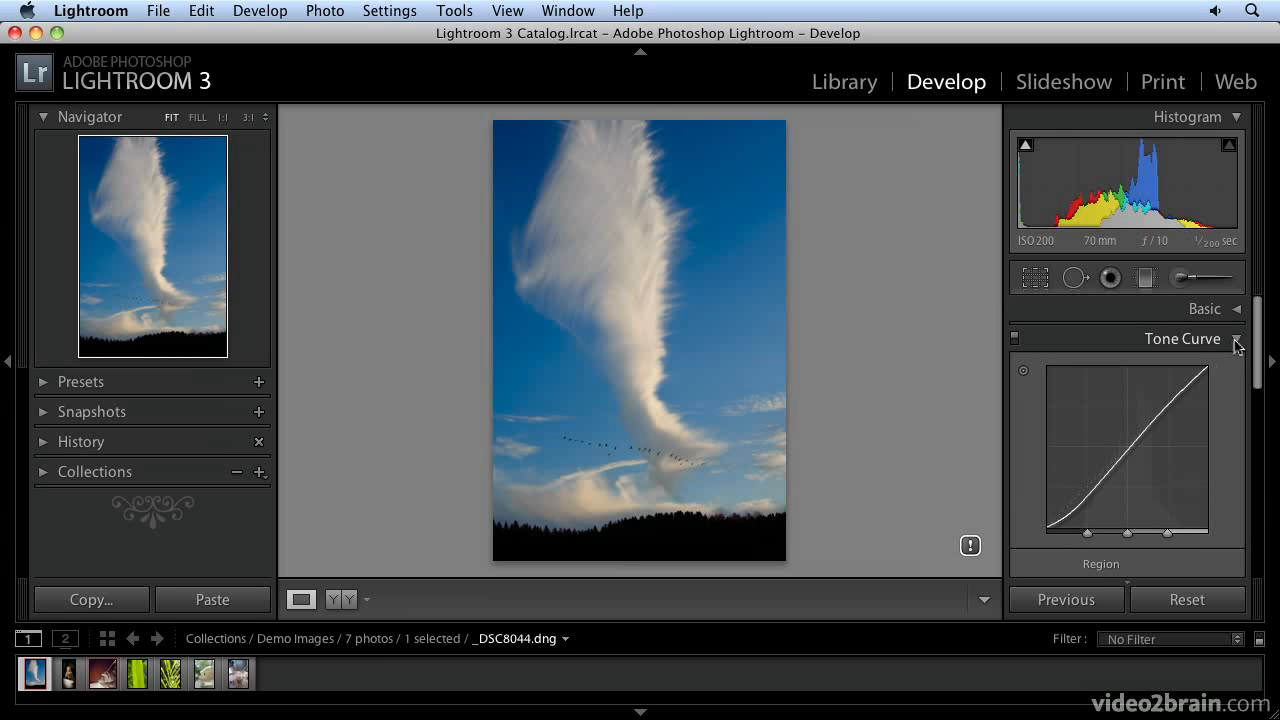
pyautogui.click(1234, 340)
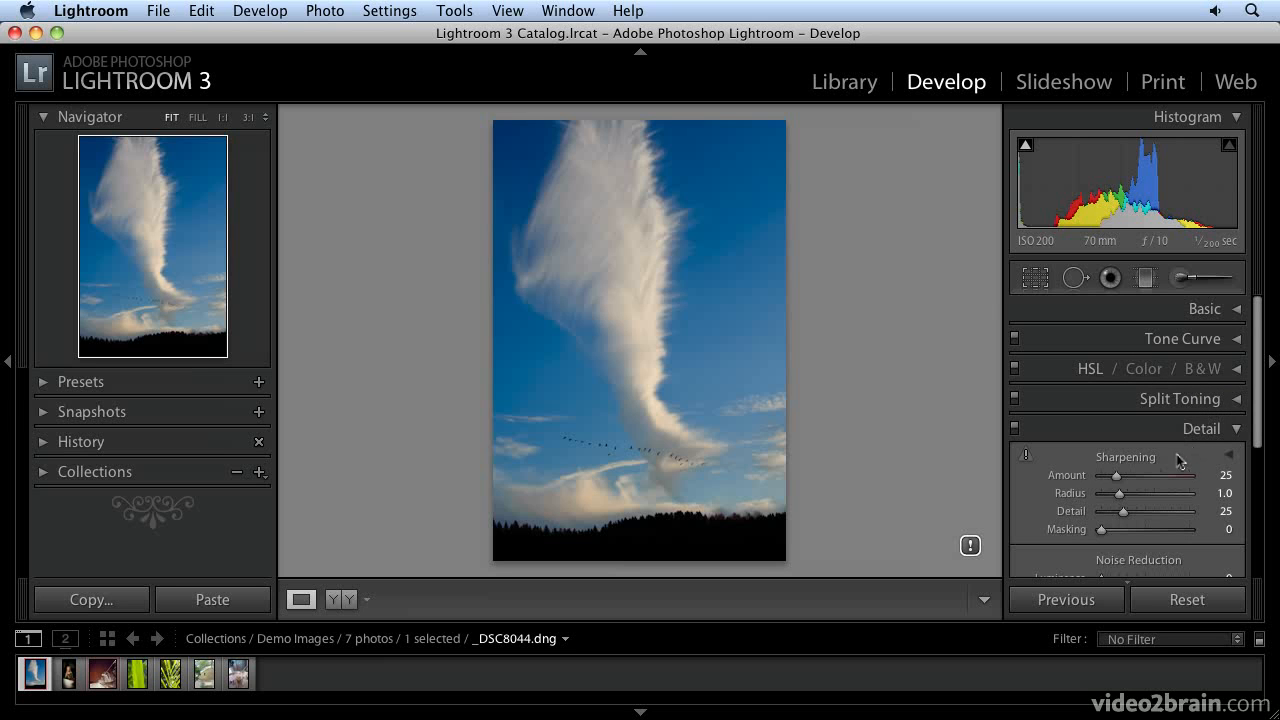
# Look over the sharpening and noise reduction settings, and open _DSC2797.NEF from the Noise reduction collection
pyautogui.scroll(-3, 1183, 462)
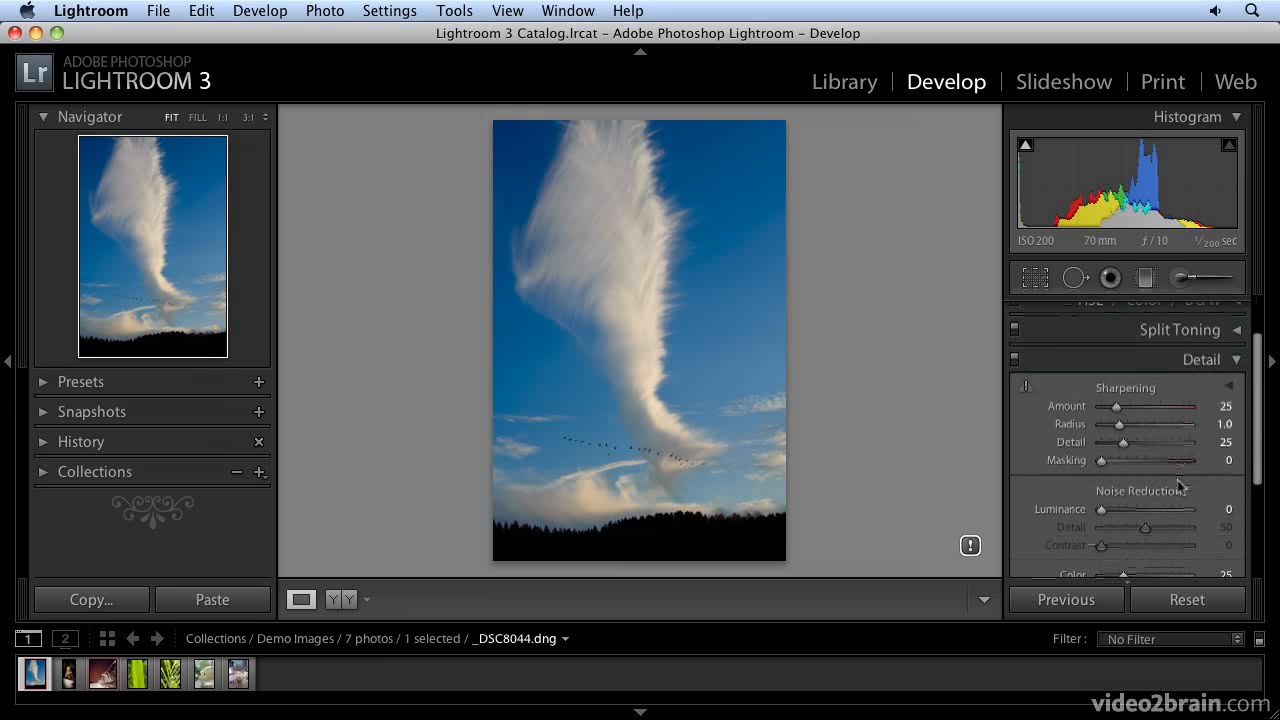
pyautogui.scroll(-3, 1183, 486)
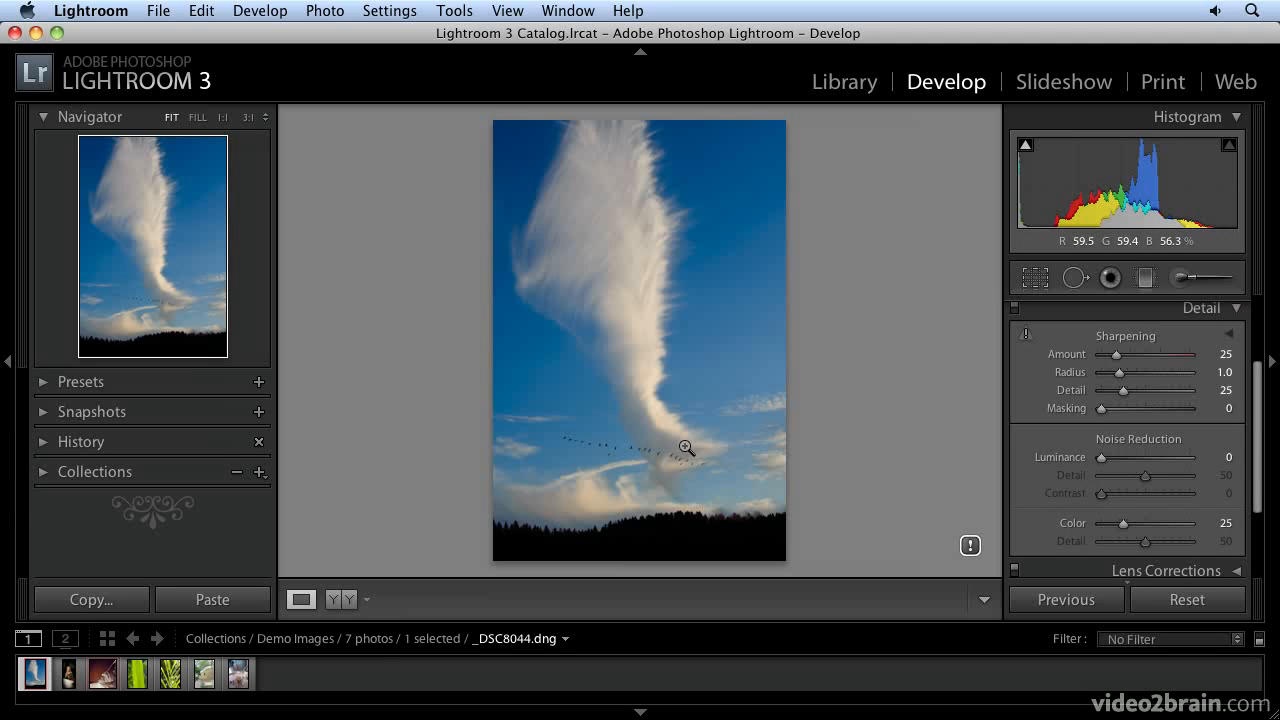
pyautogui.click(98, 476)
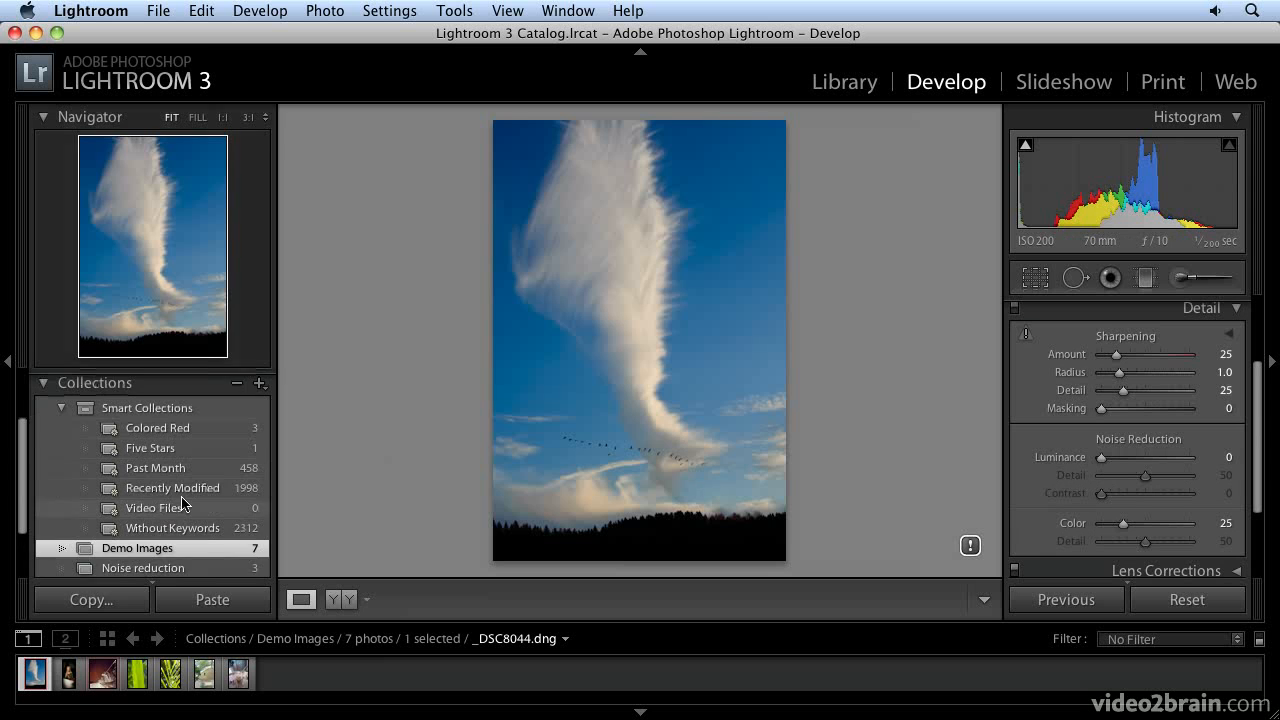
pyautogui.click(146, 562)
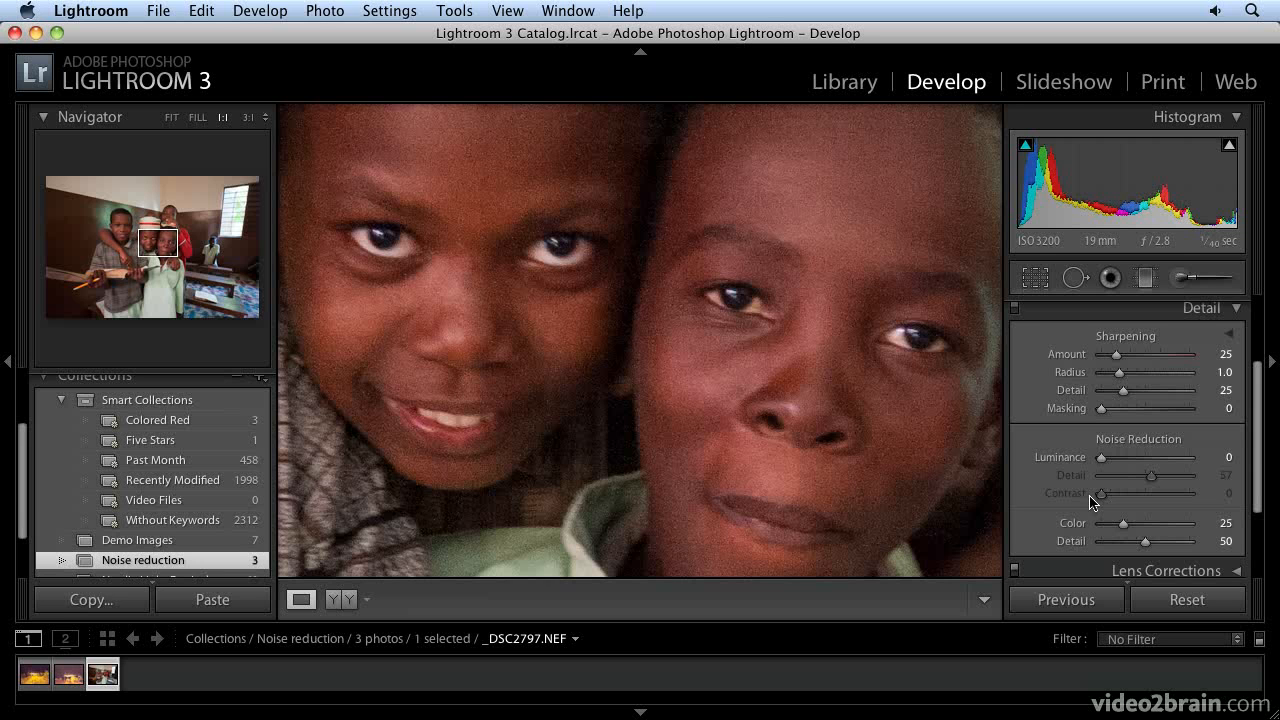
# Set noise reduction Luminance to 69 and its Detail to 80, and compare the photo with the Detail adjustments off and on
pyautogui.moveTo(1107, 461); pyautogui.dragTo(1167, 465)
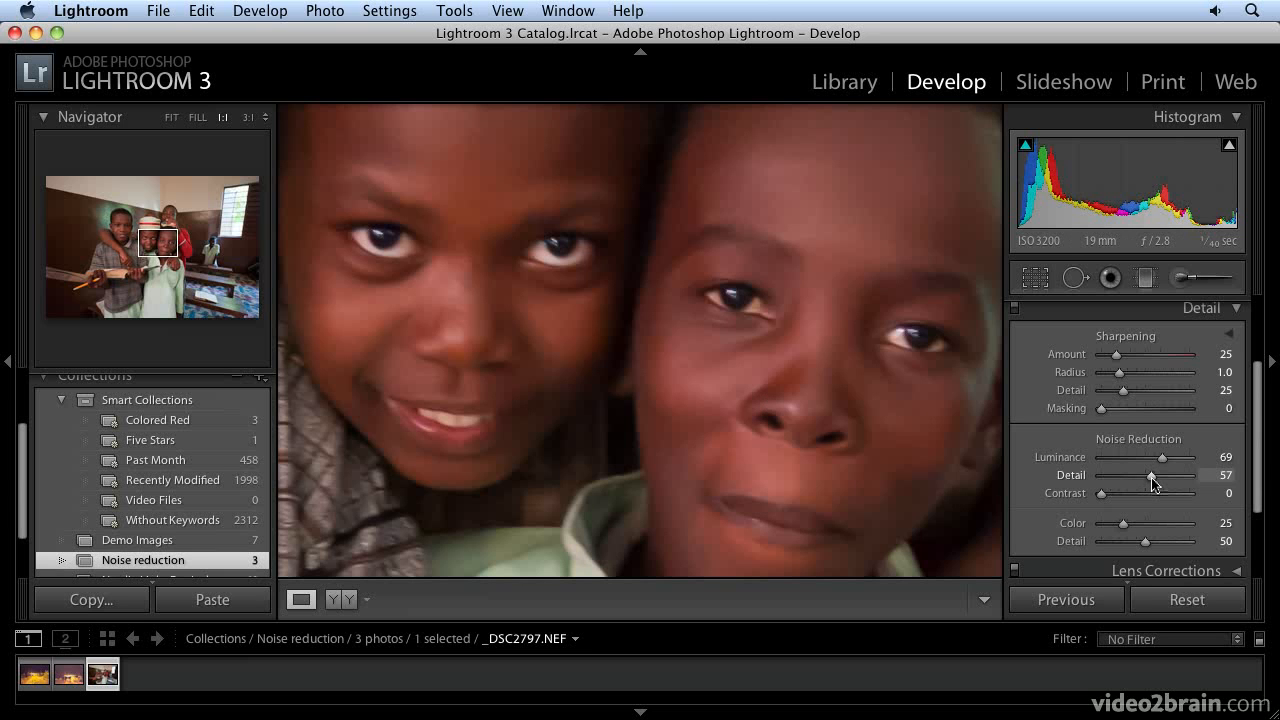
pyautogui.moveTo(1152, 483)
pyautogui.mouseDown()
pyautogui.moveTo(1132, 483)
pyautogui.moveTo(1174, 486)
pyautogui.mouseUp()
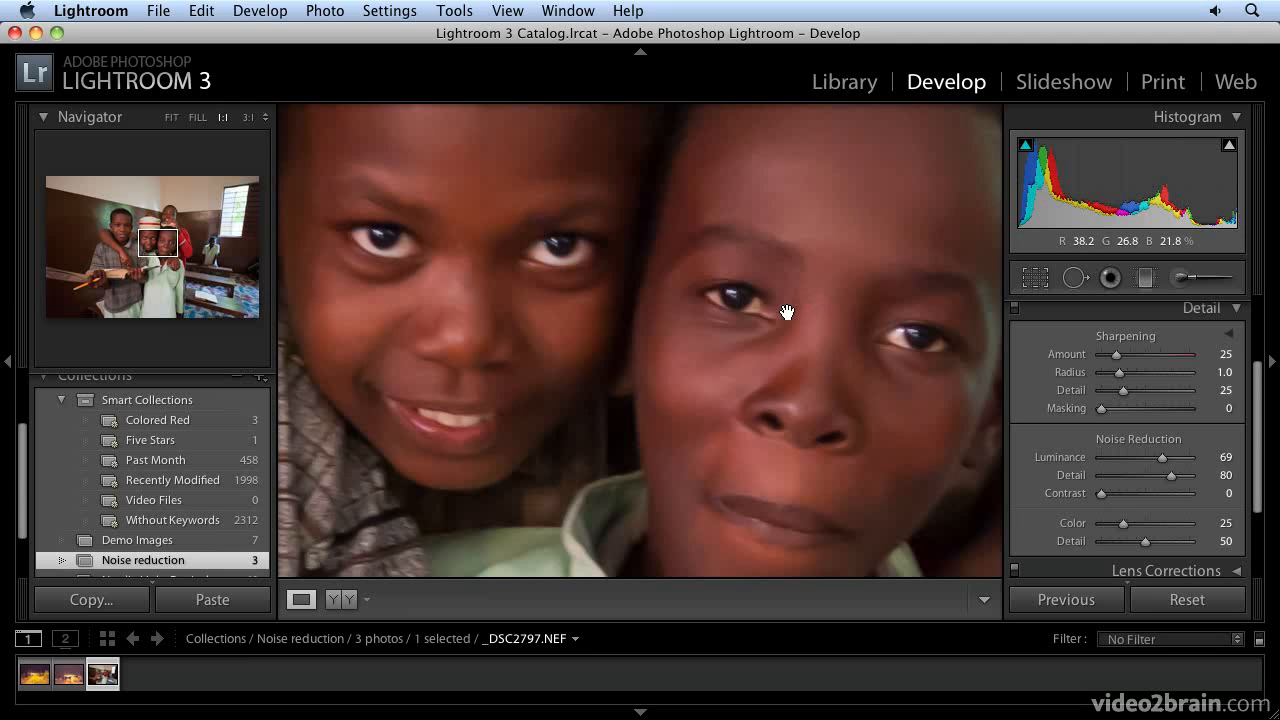
pyautogui.click(1014, 309)
pyautogui.click(1014, 312)
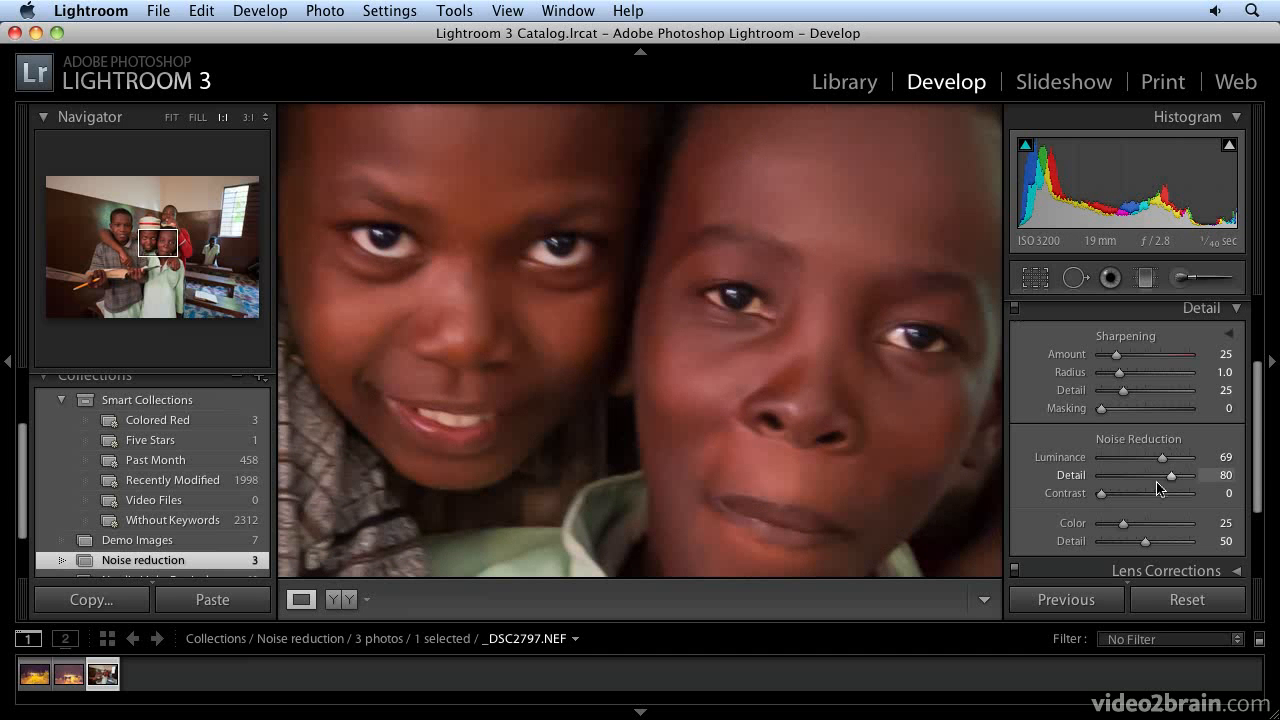
# Expand Lens Corrections, enable profile corrections for the photo and look over the lens profile and amount settings
pyautogui.scroll(-1, 1155, 474)
pyautogui.scroll(3, 1128, 466)
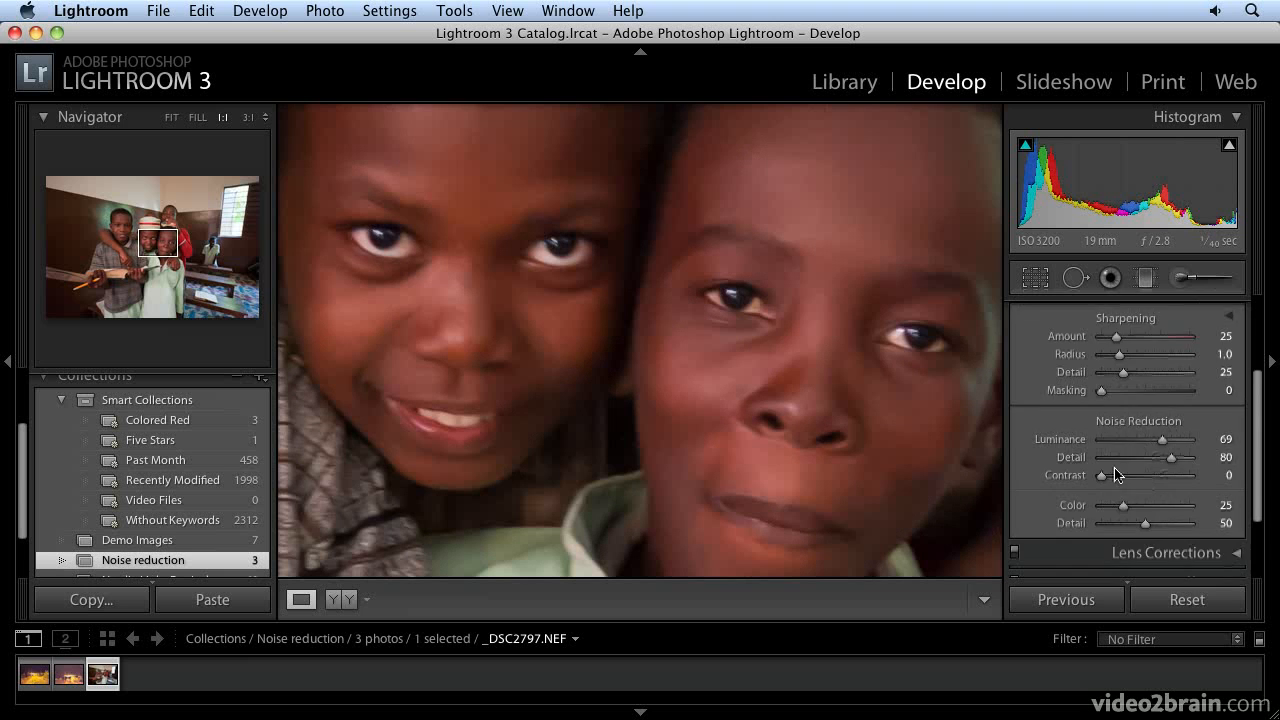
pyautogui.scroll(1, 1160, 455)
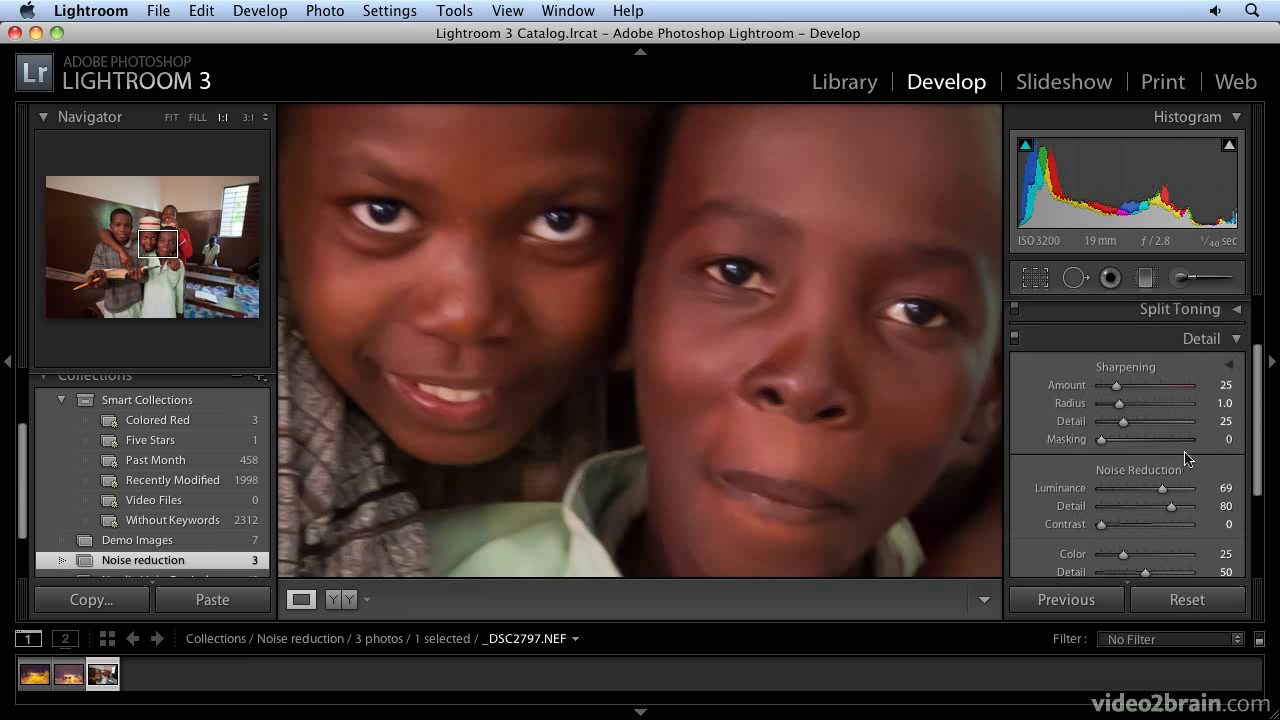
pyautogui.scroll(-15, 1185, 458)
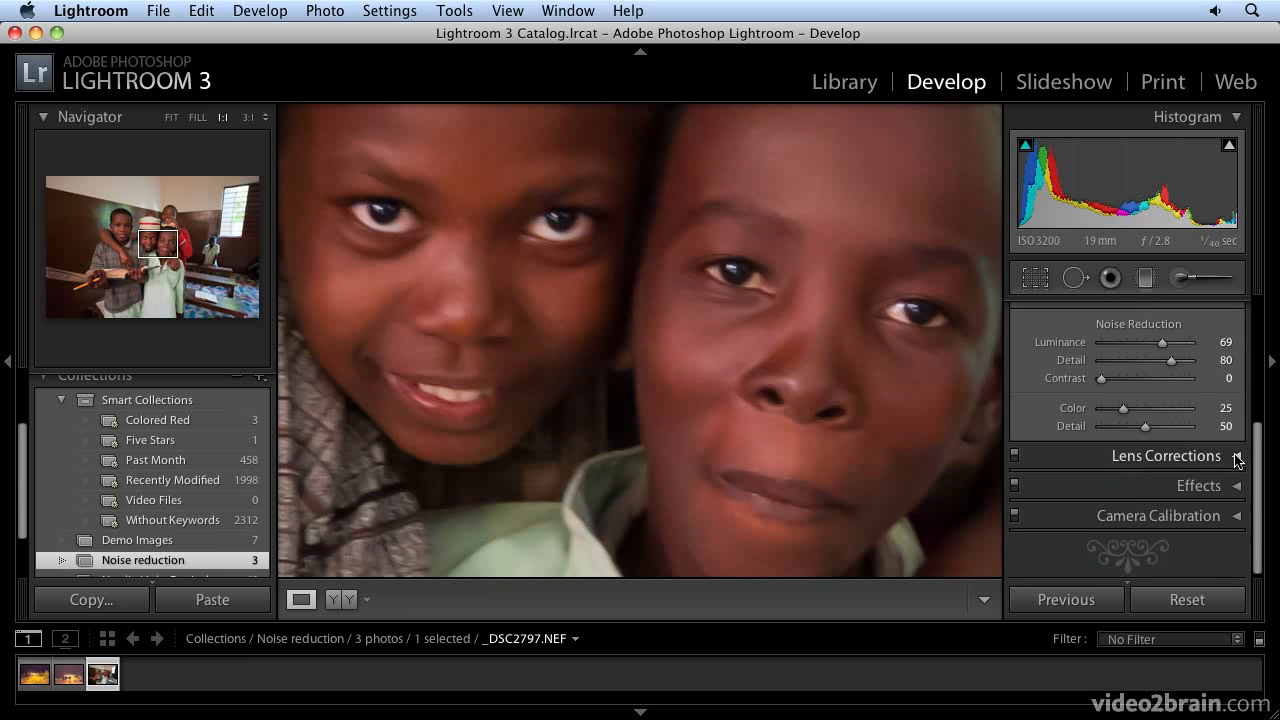
pyautogui.click(1237, 457)
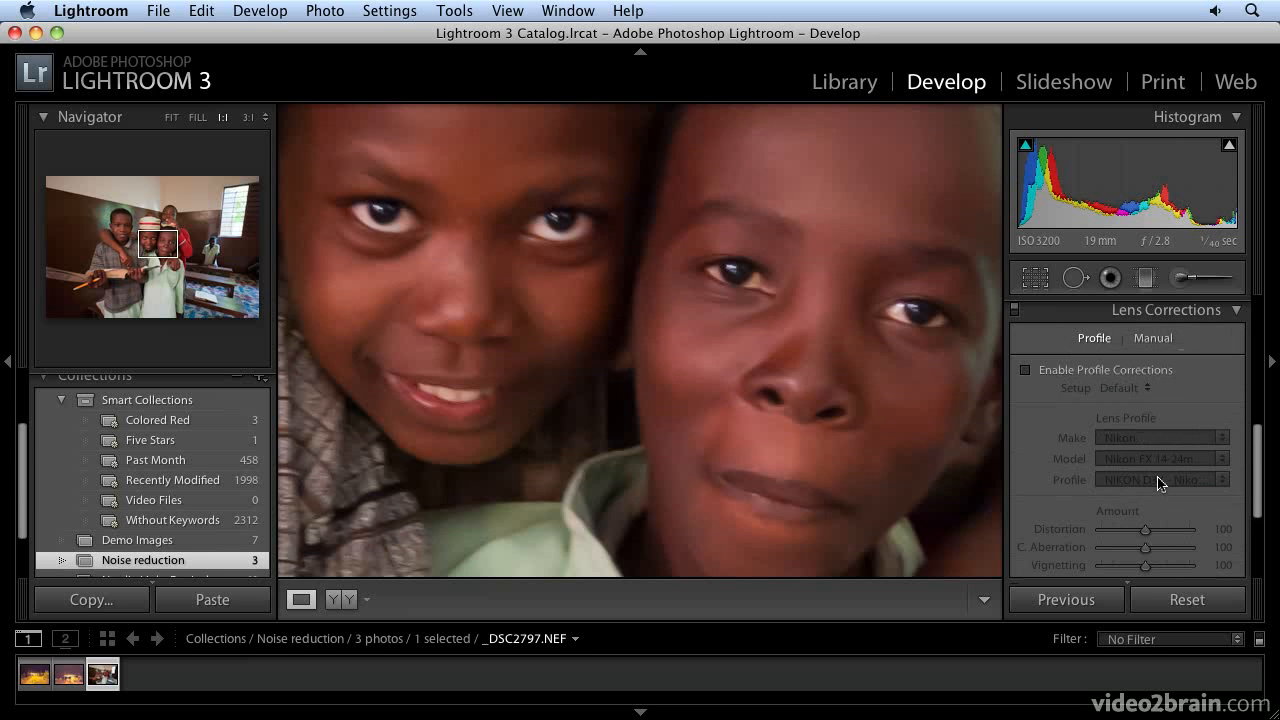
pyautogui.scroll(1, 1133, 460)
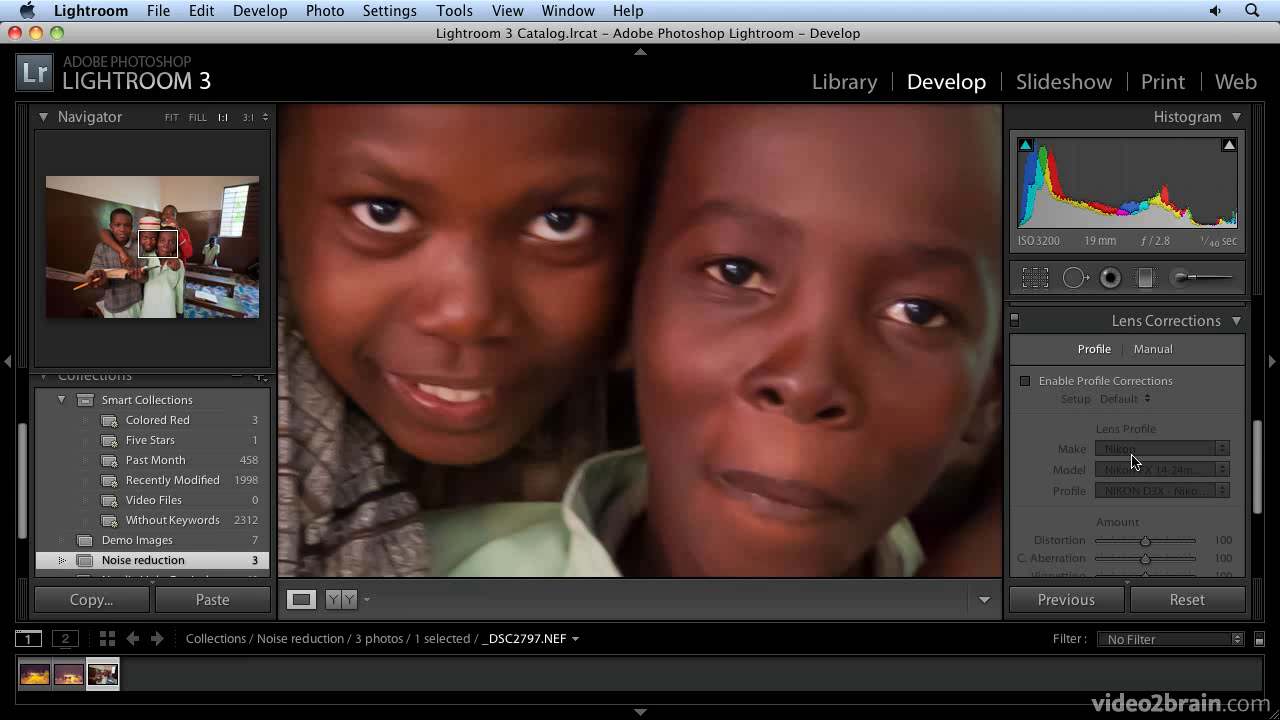
pyautogui.click(1025, 381)
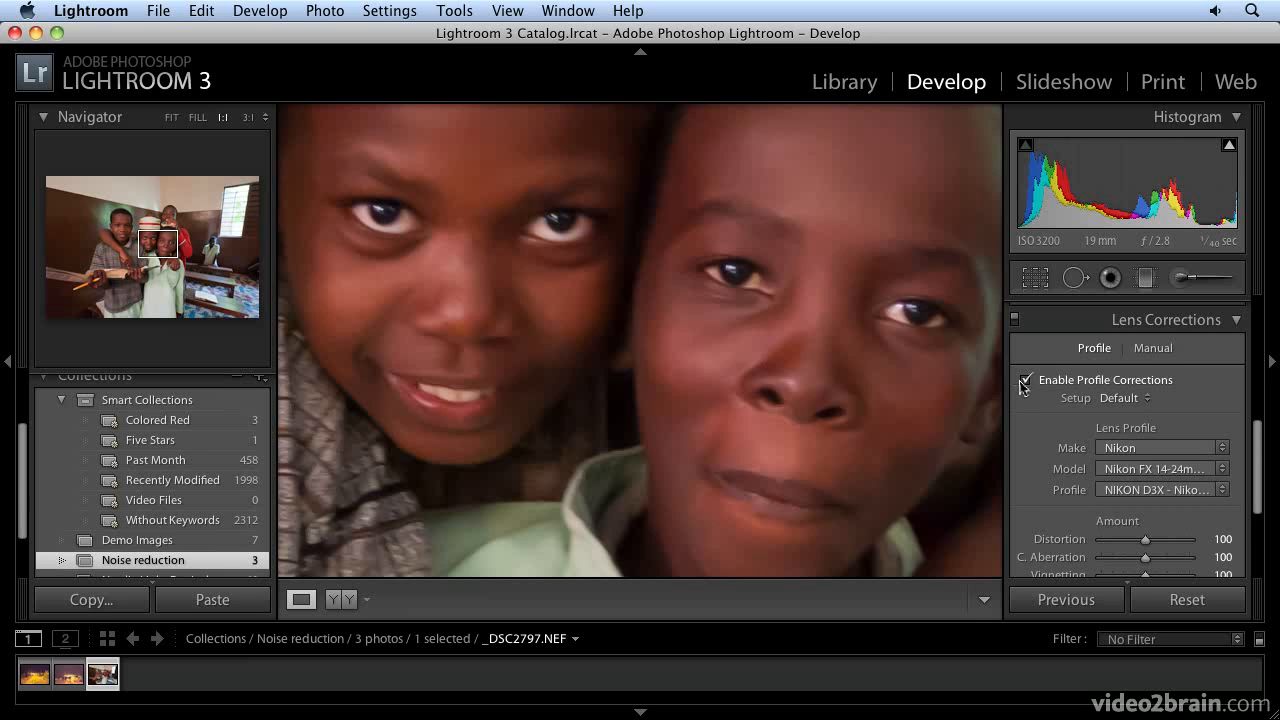
pyautogui.scroll(-1, 1050, 400)
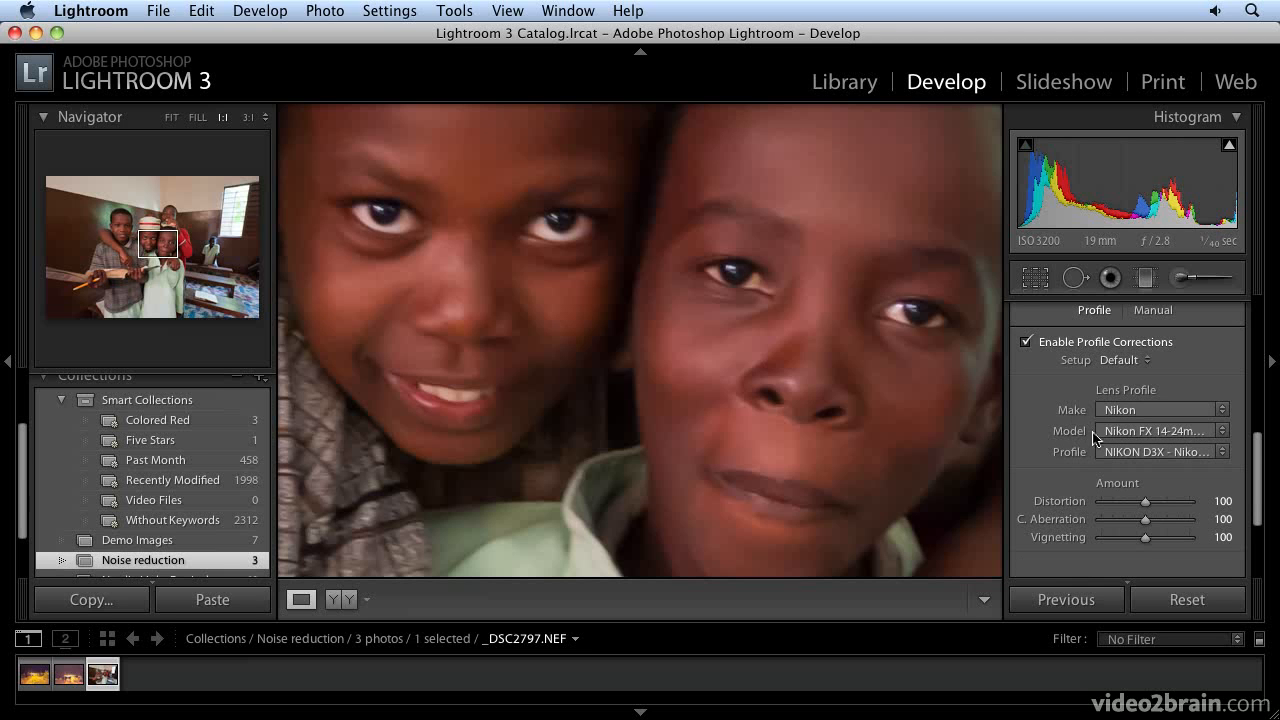
pyautogui.scroll(1, 1092, 410)
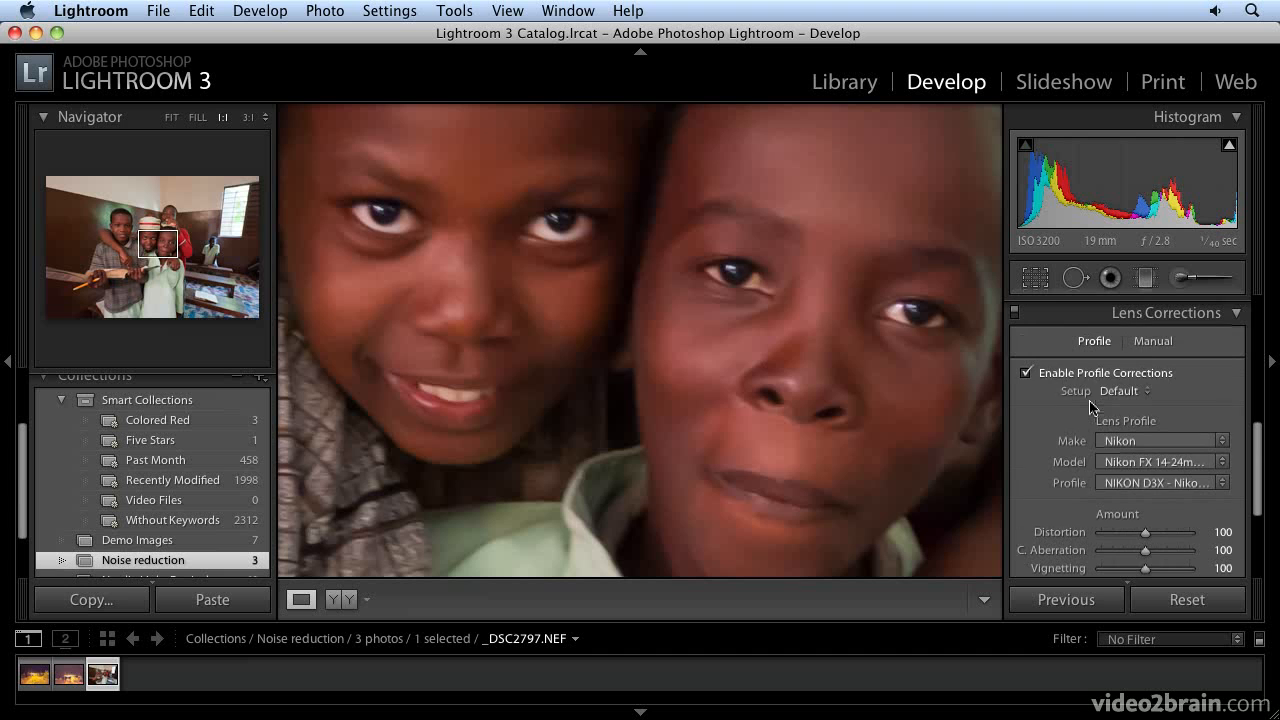
# Look over the manual lens corrections for transform, vignetting and chromatic aberration, and collapse Lens Corrections
pyautogui.click(1150, 341)
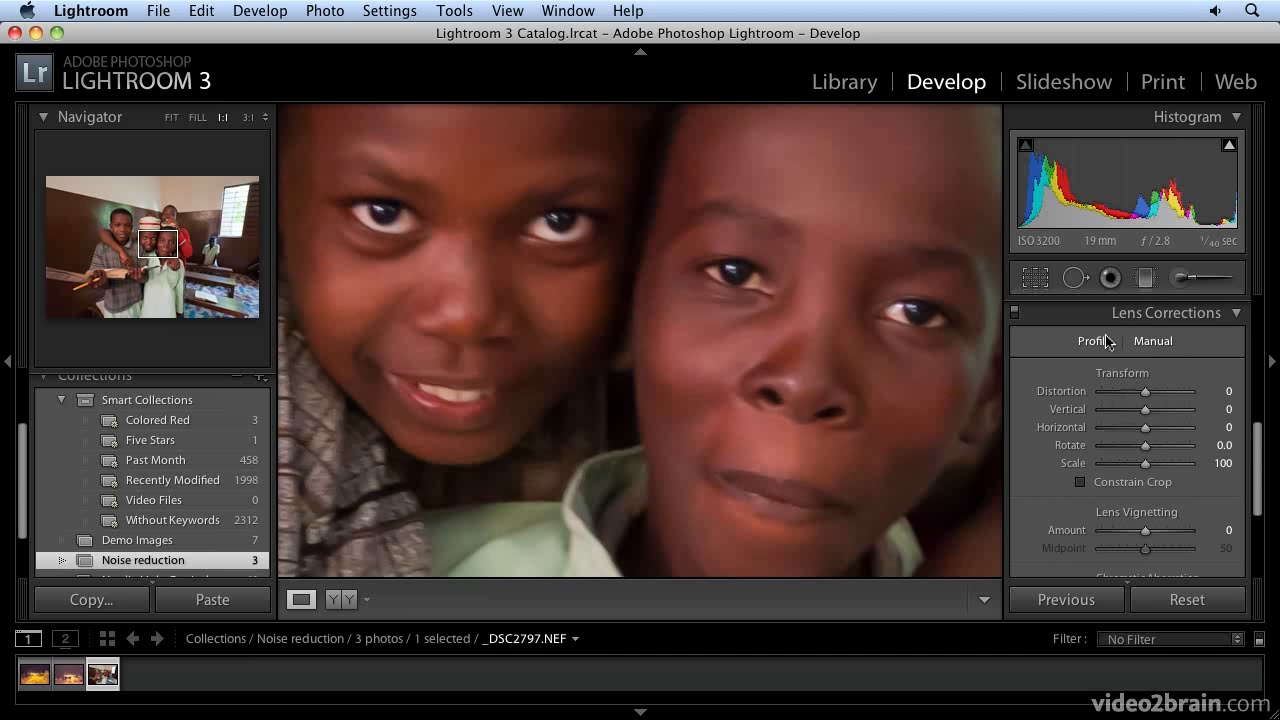
pyautogui.scroll(-1, 1166, 380)
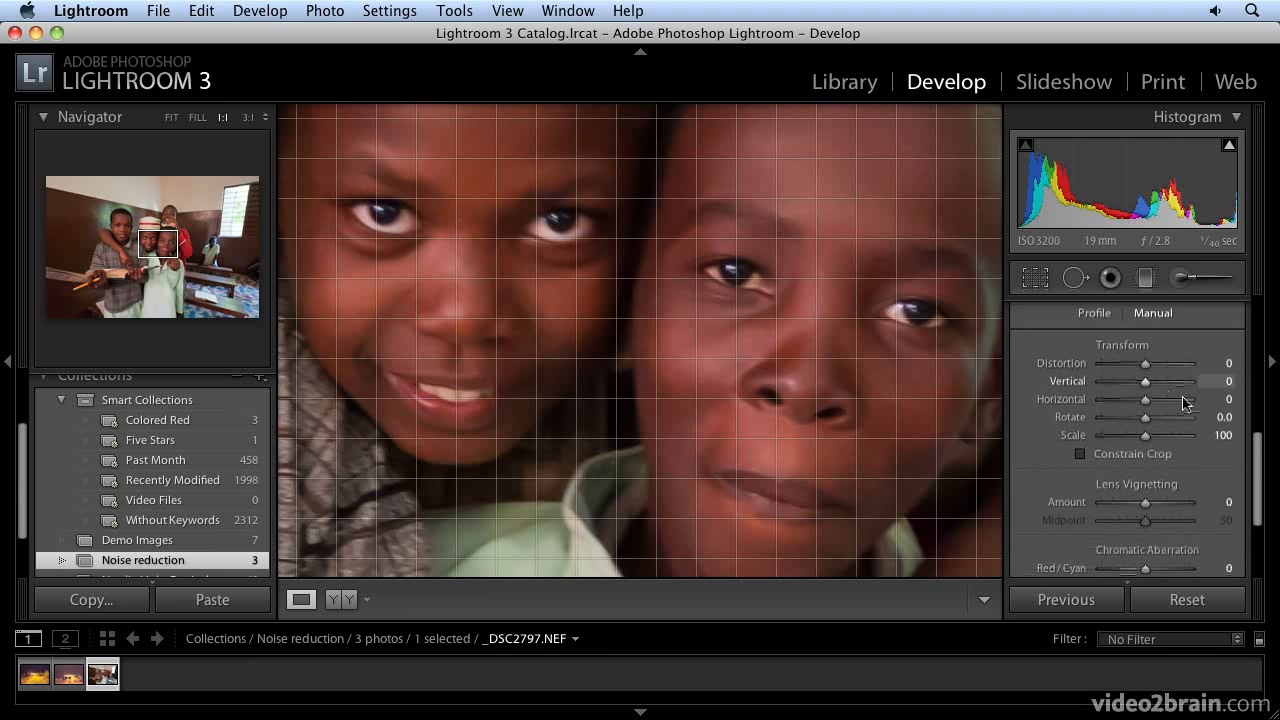
pyautogui.scroll(-5, 1170, 390)
pyautogui.scroll(-1, 1183, 396)
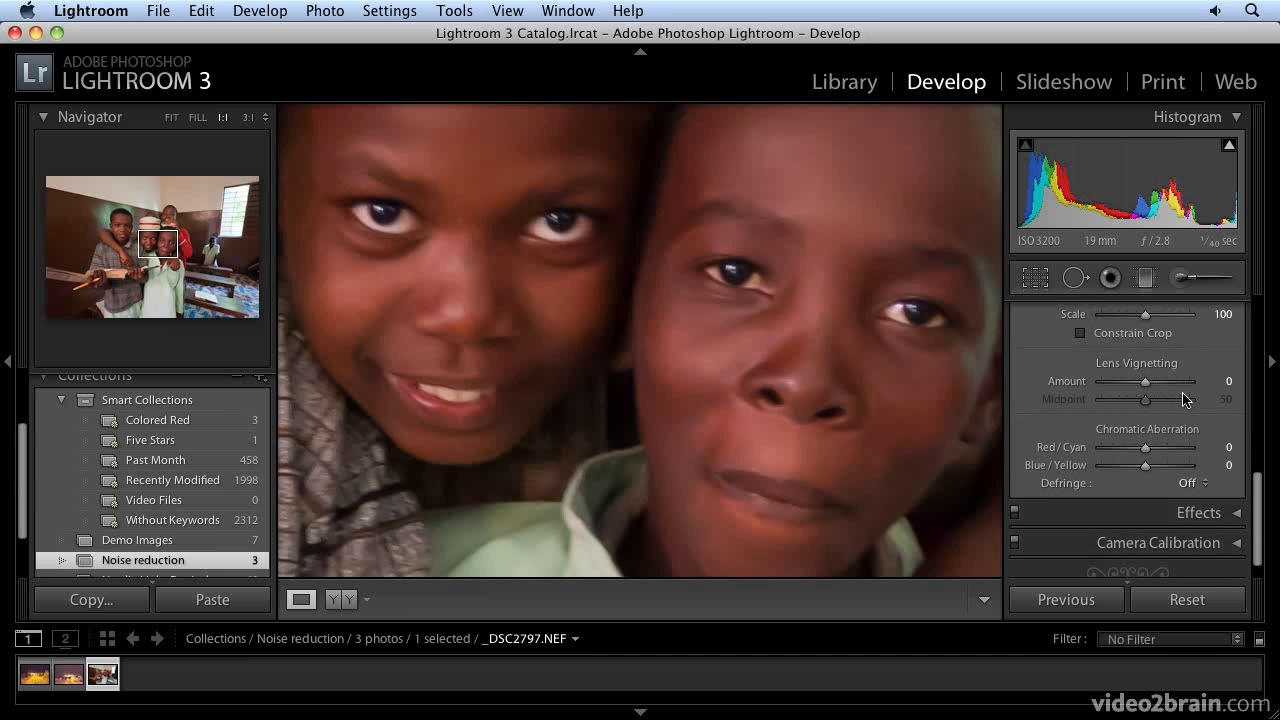
pyautogui.scroll(8, 1155, 395)
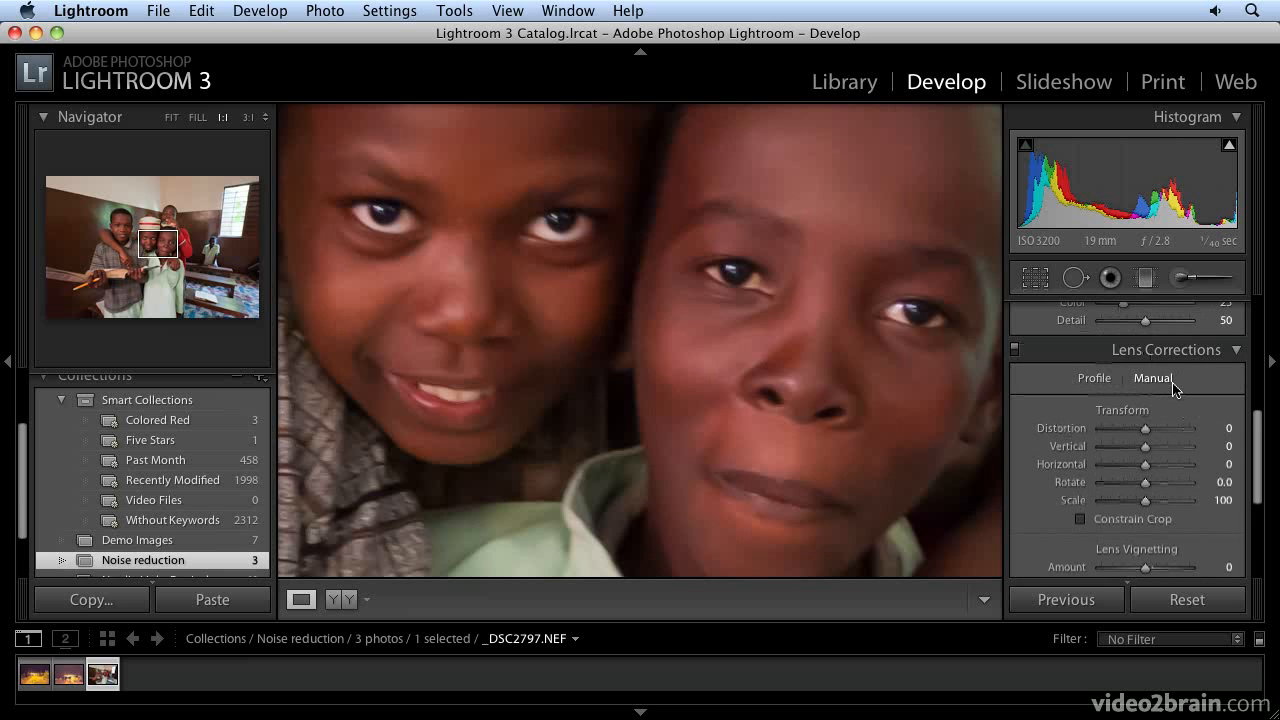
pyautogui.scroll(-1, 1200, 365)
pyautogui.click(1237, 338)
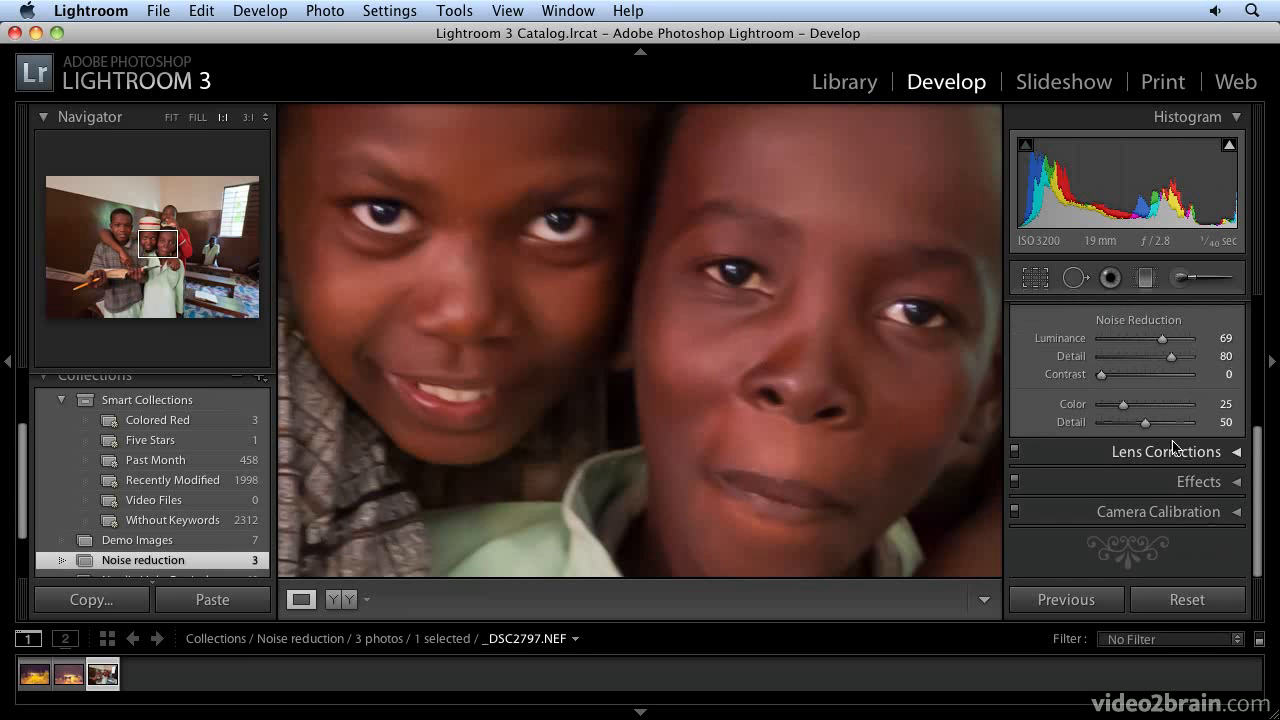
# Expand Effects to view the post-crop vignetting and grain settings, and collapse it again
pyautogui.click(1237, 483)
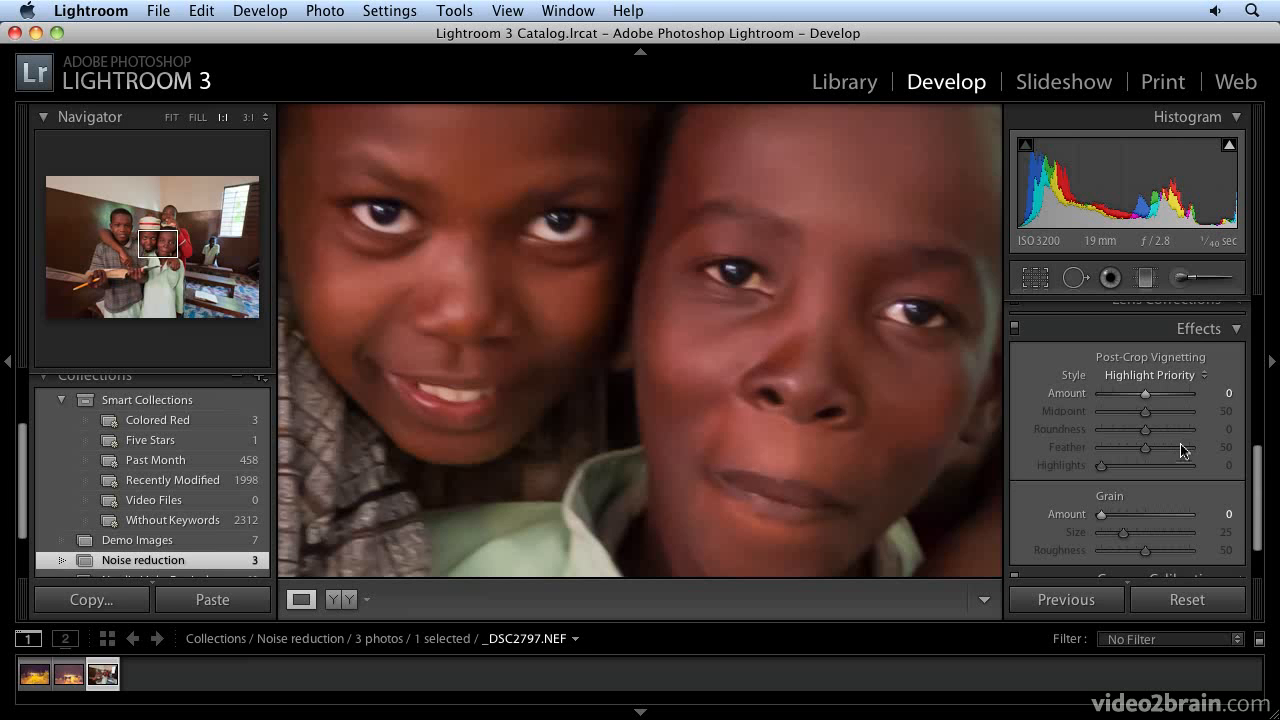
pyautogui.scroll(-2, 1175, 458)
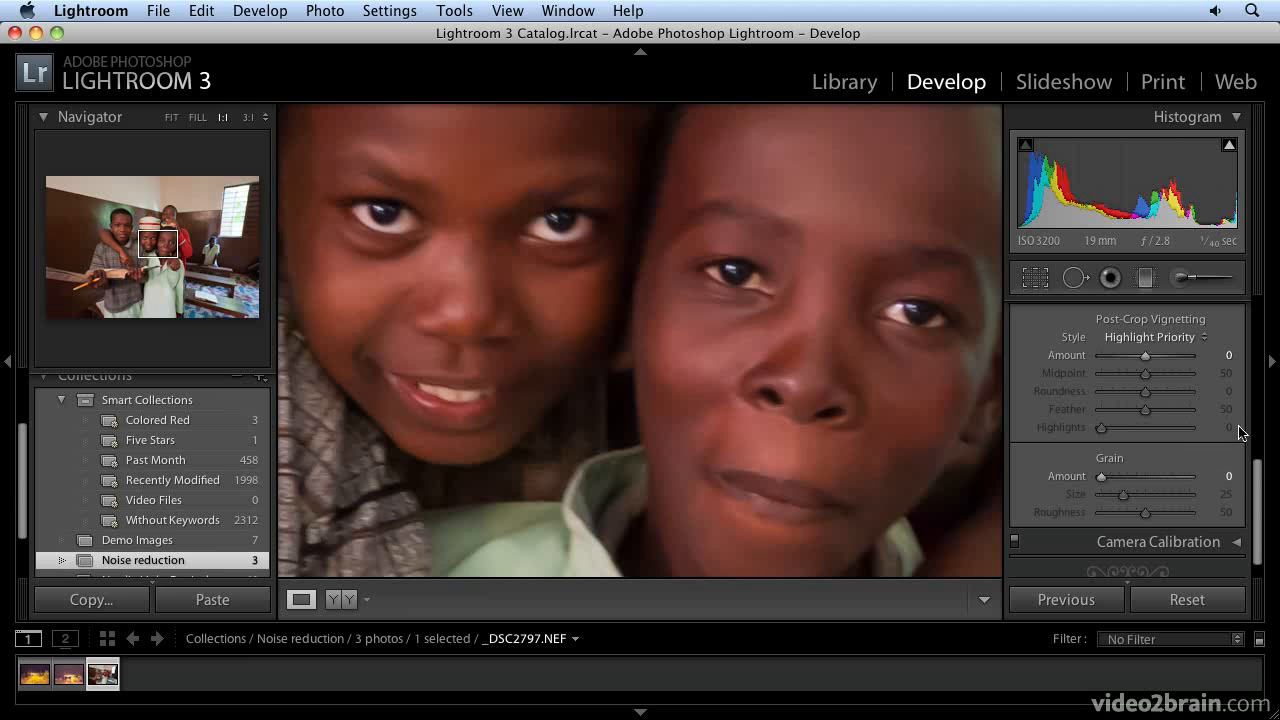
pyautogui.scroll(2, 1178, 477)
pyautogui.click(1205, 342)
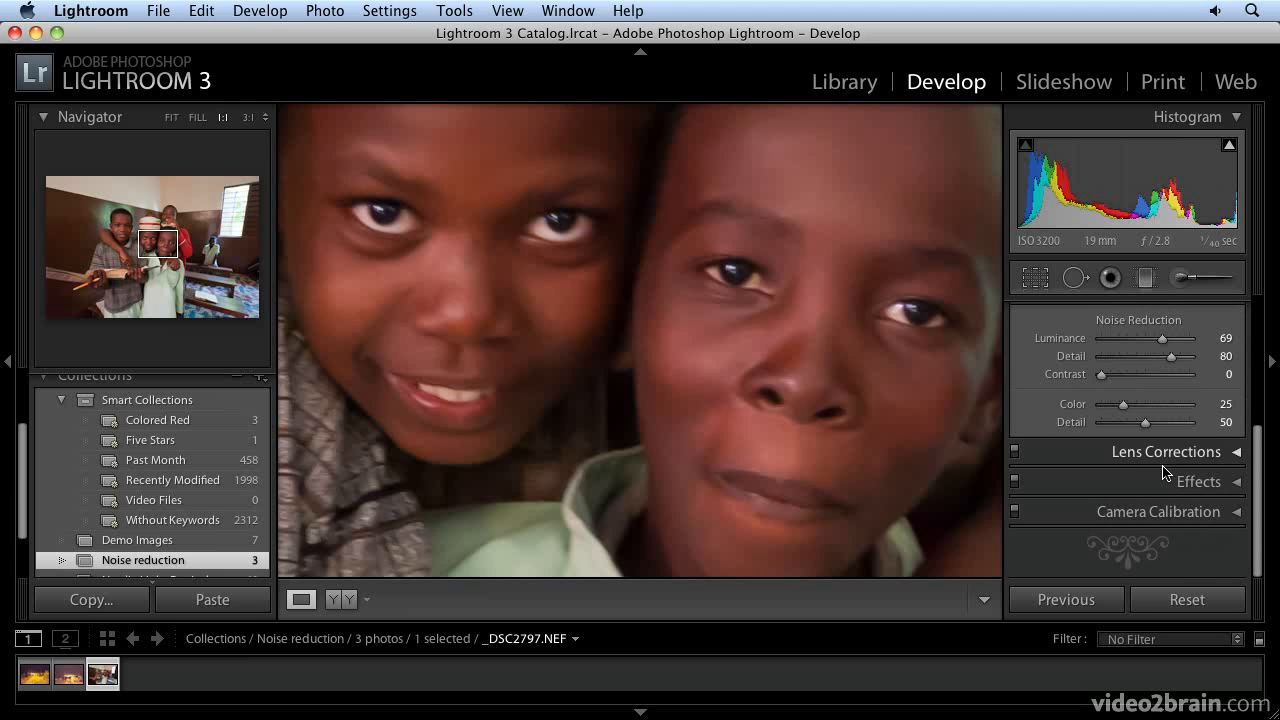
# Expand Camera Calibration and set the photo's process version to 2003
pyautogui.click(1160, 511)
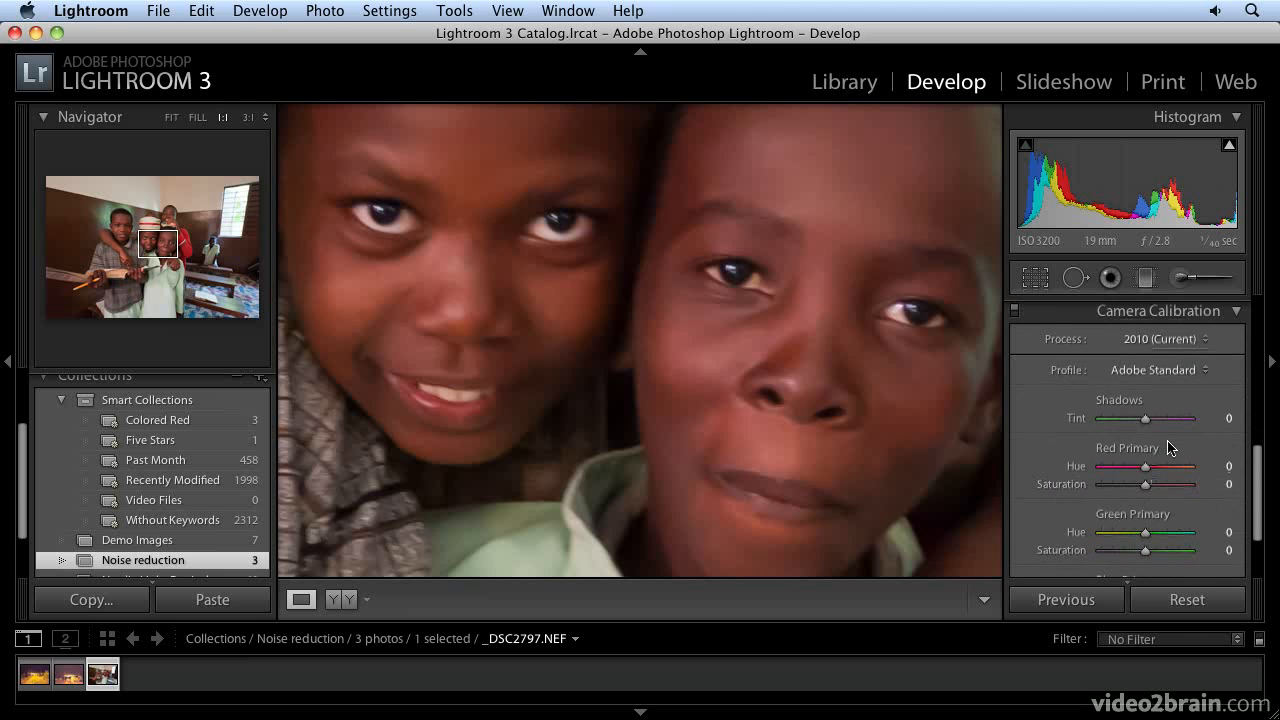
pyautogui.click(1195, 339)
pyautogui.click(1180, 354)
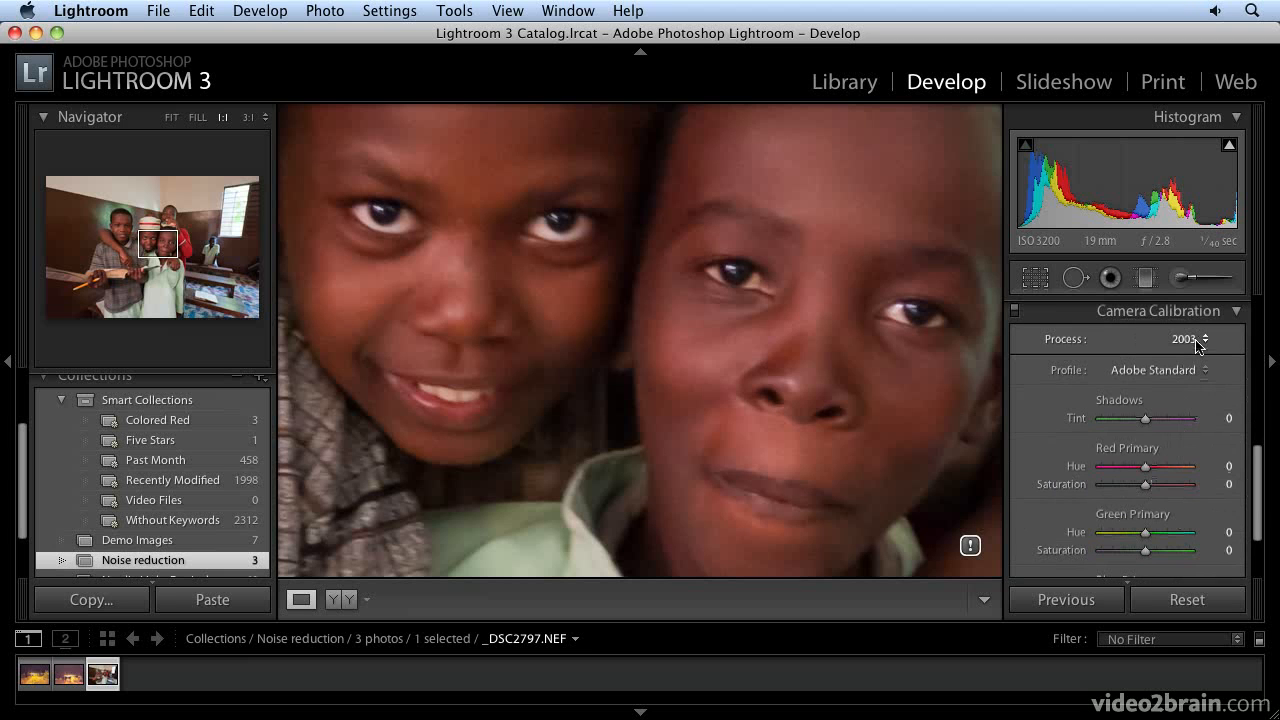
# Switch the photo's process version to 2010 (Current) for comparison and return it to 2003
pyautogui.click(1198, 340)
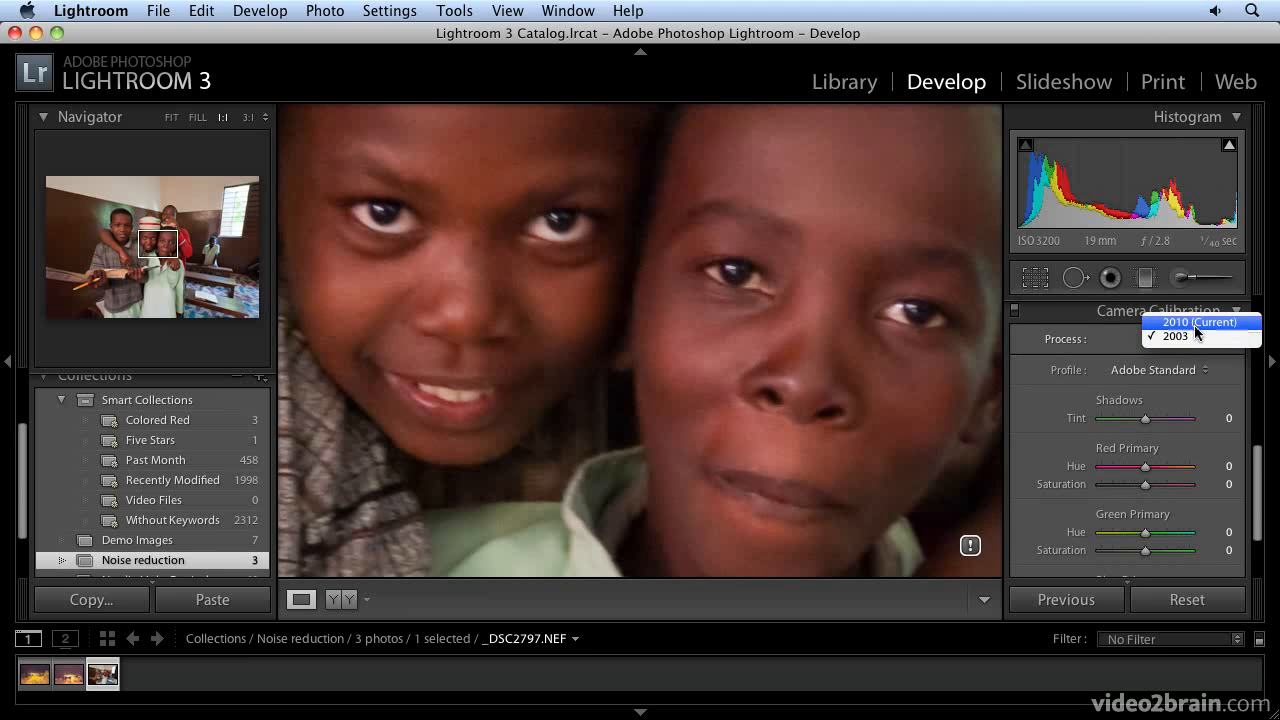
pyautogui.click(1196, 330)
pyautogui.click(1177, 340)
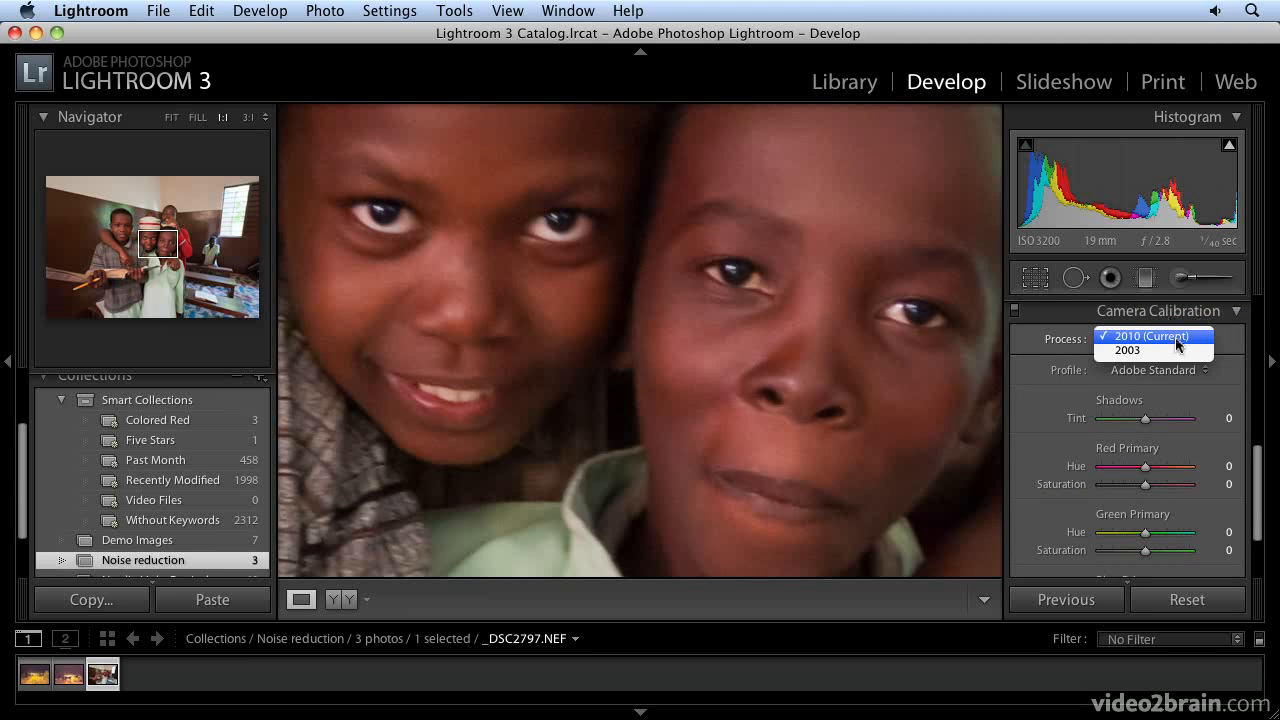
pyautogui.click(1185, 350)
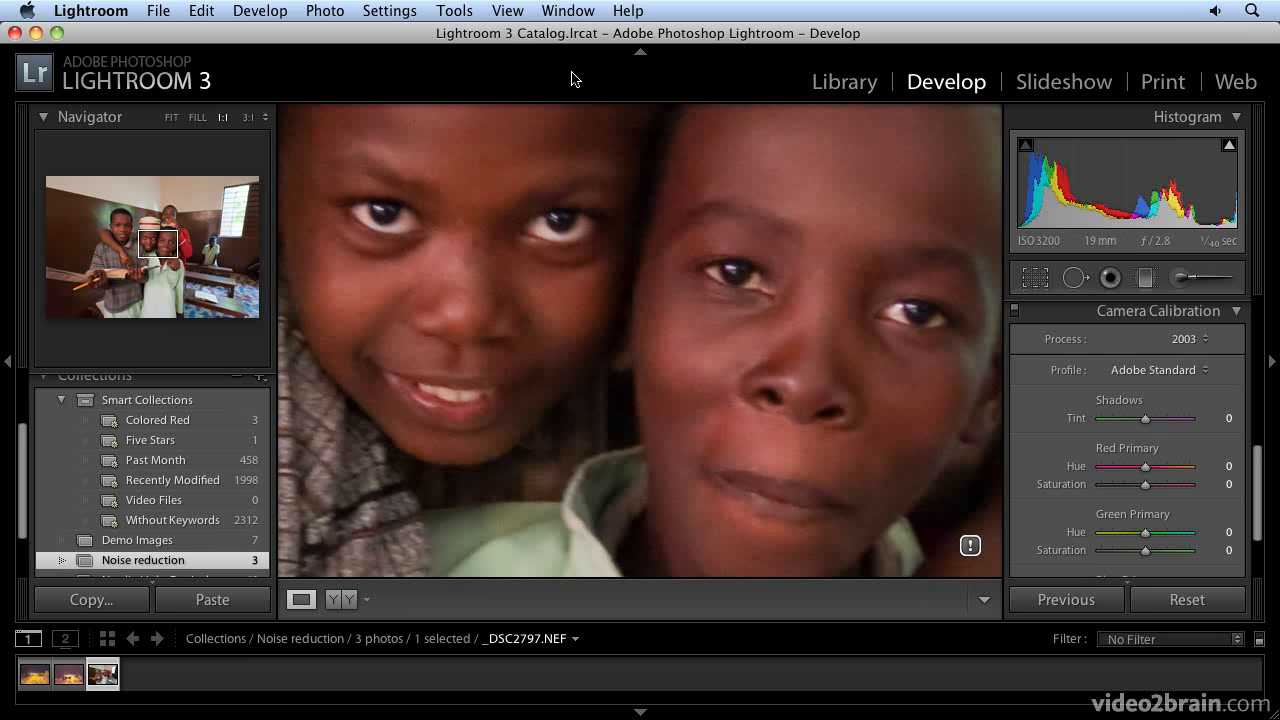
# Look over the commands for updating the photo to the current process and choosing its process version, without applying any
pyautogui.click(405, 11)
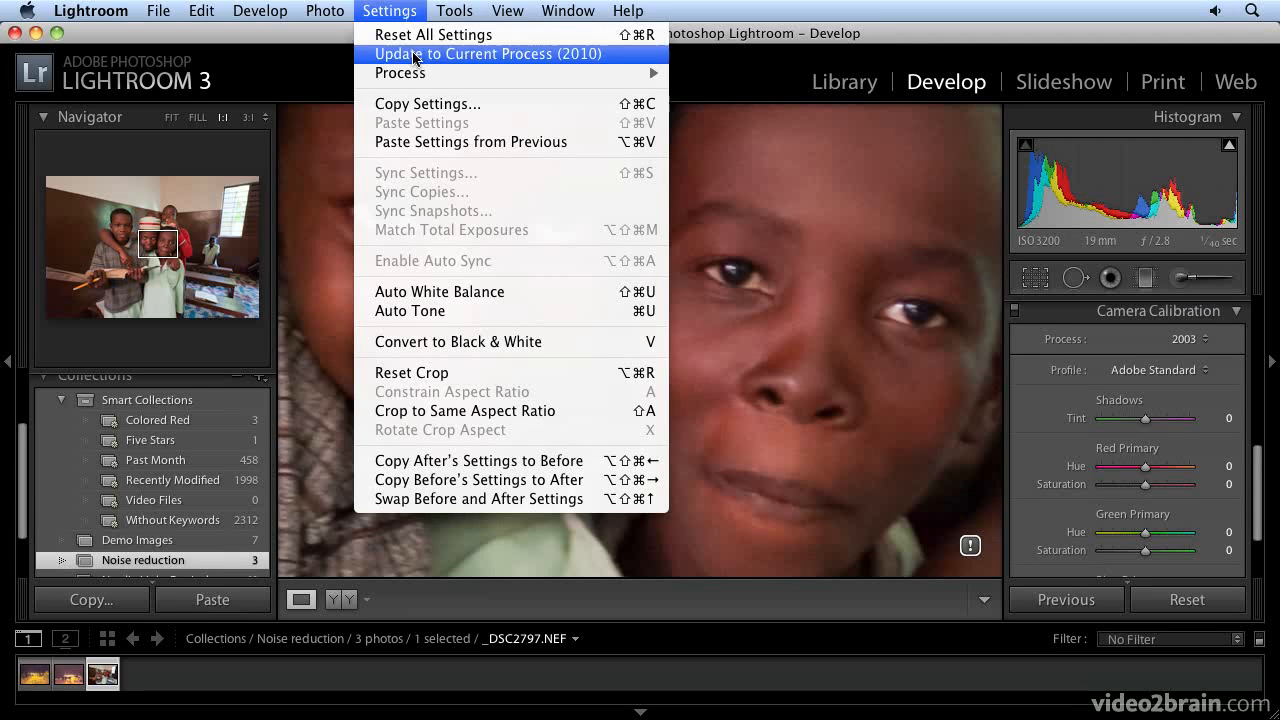
pyautogui.moveTo(414, 72)
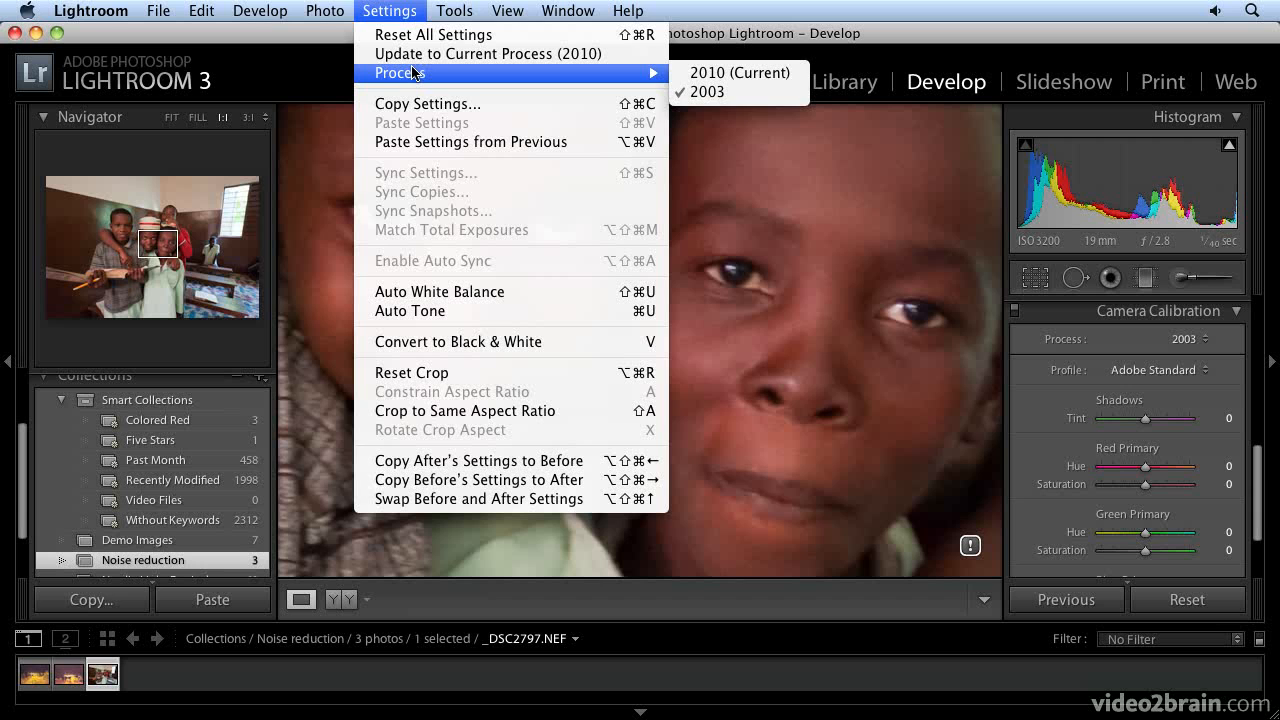
pyautogui.click(392, 12)
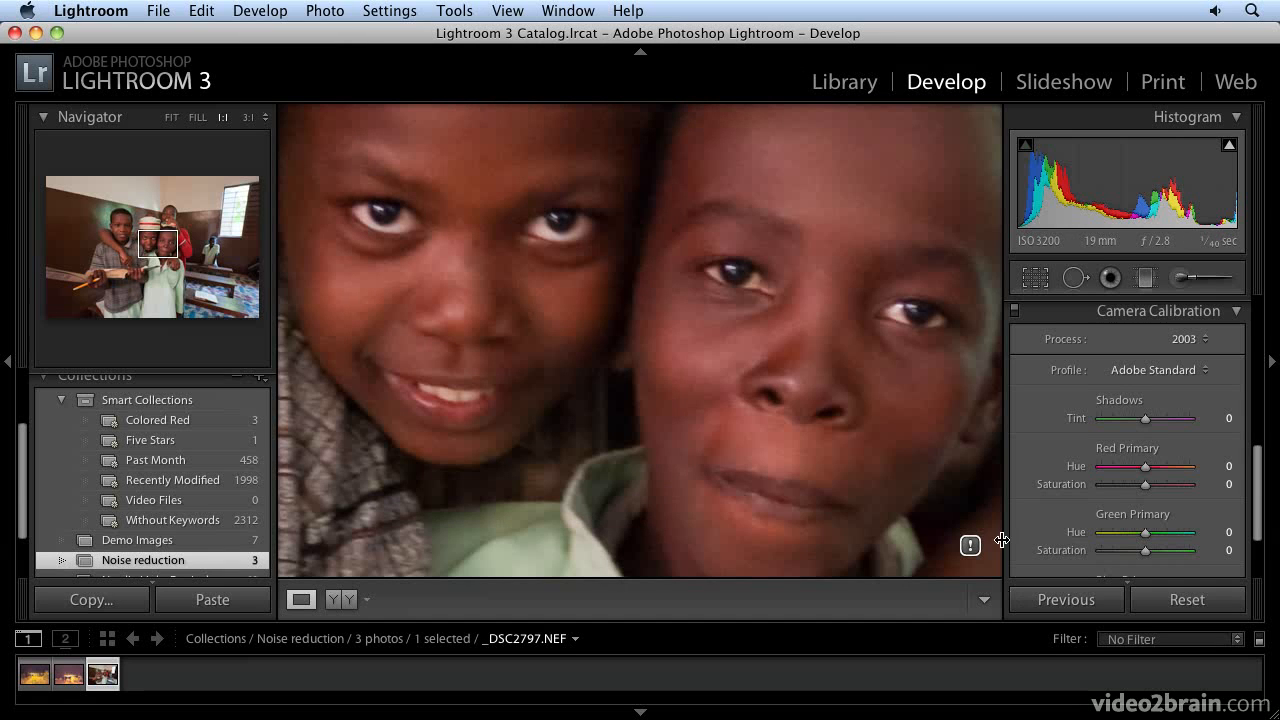
# Open the Demo Images collection with its cloud photo _DSC8044.dng in Develop
pyautogui.scroll(-1, 200, 550)
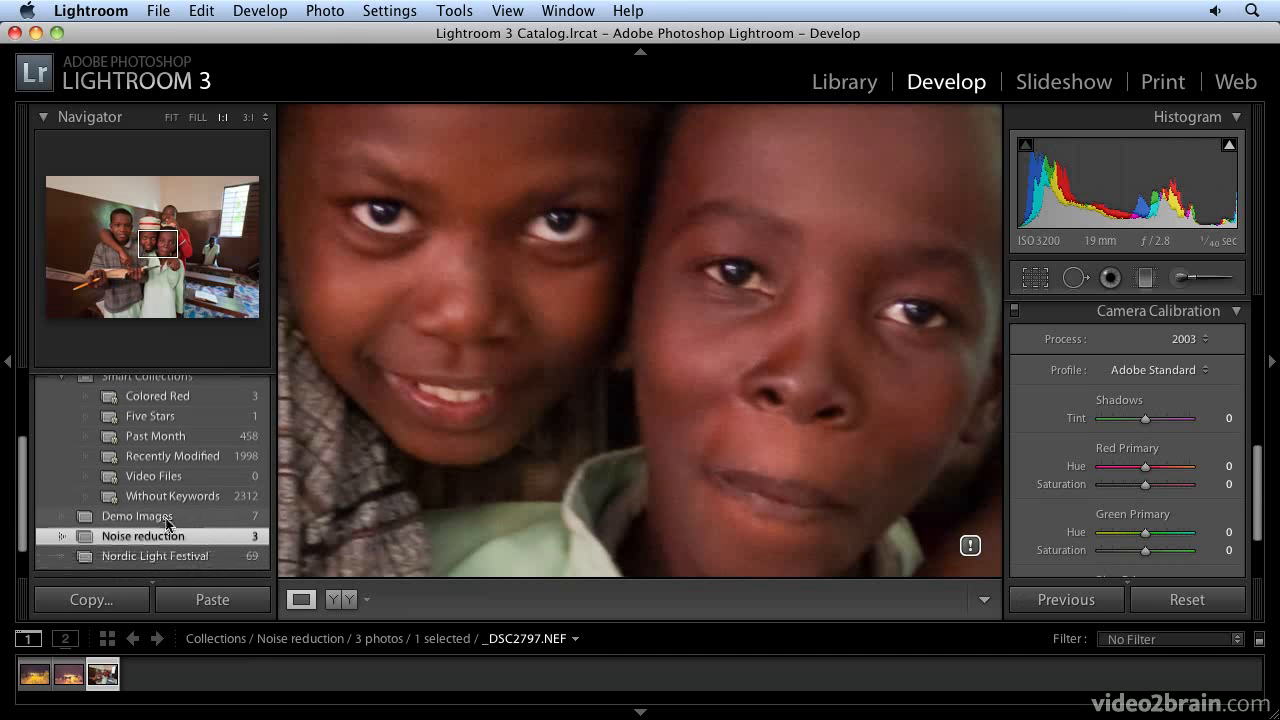
pyautogui.click(170, 516)
pyautogui.click(636, 395)
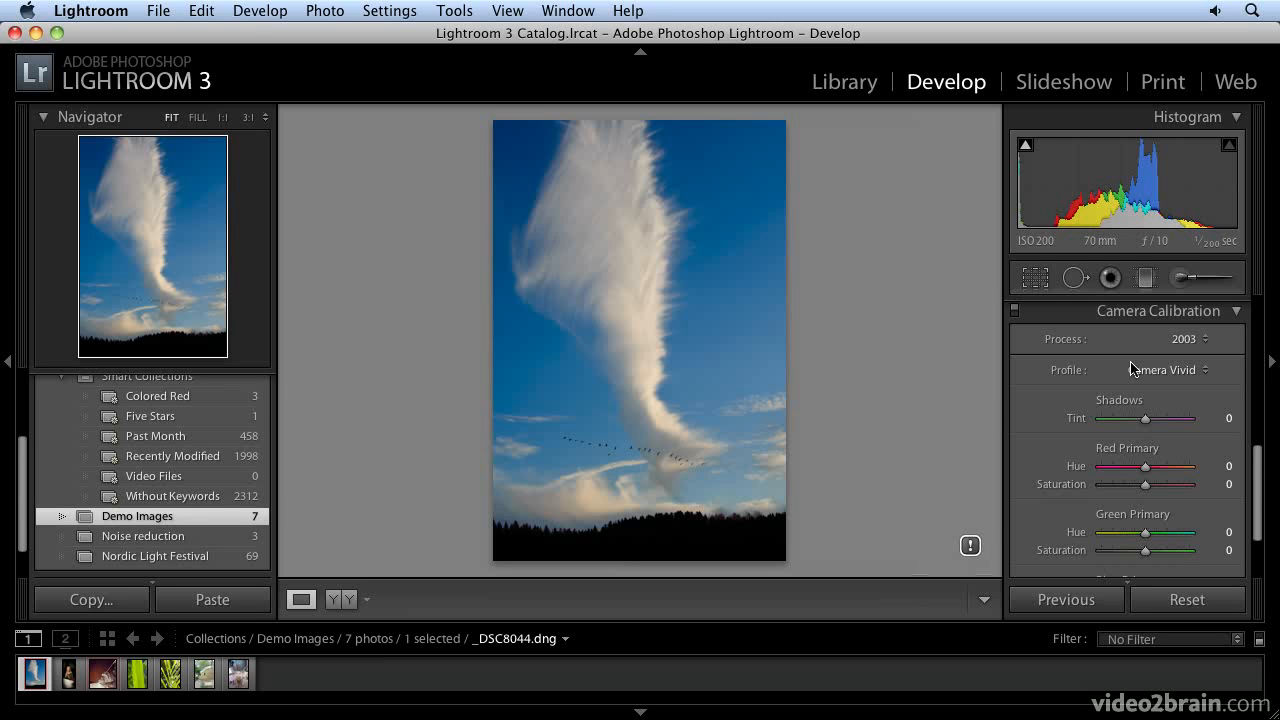
# Check the cloud photo's process version choices and the command for updating it to the current process, leaving it at 2003
pyautogui.click(1186, 342)
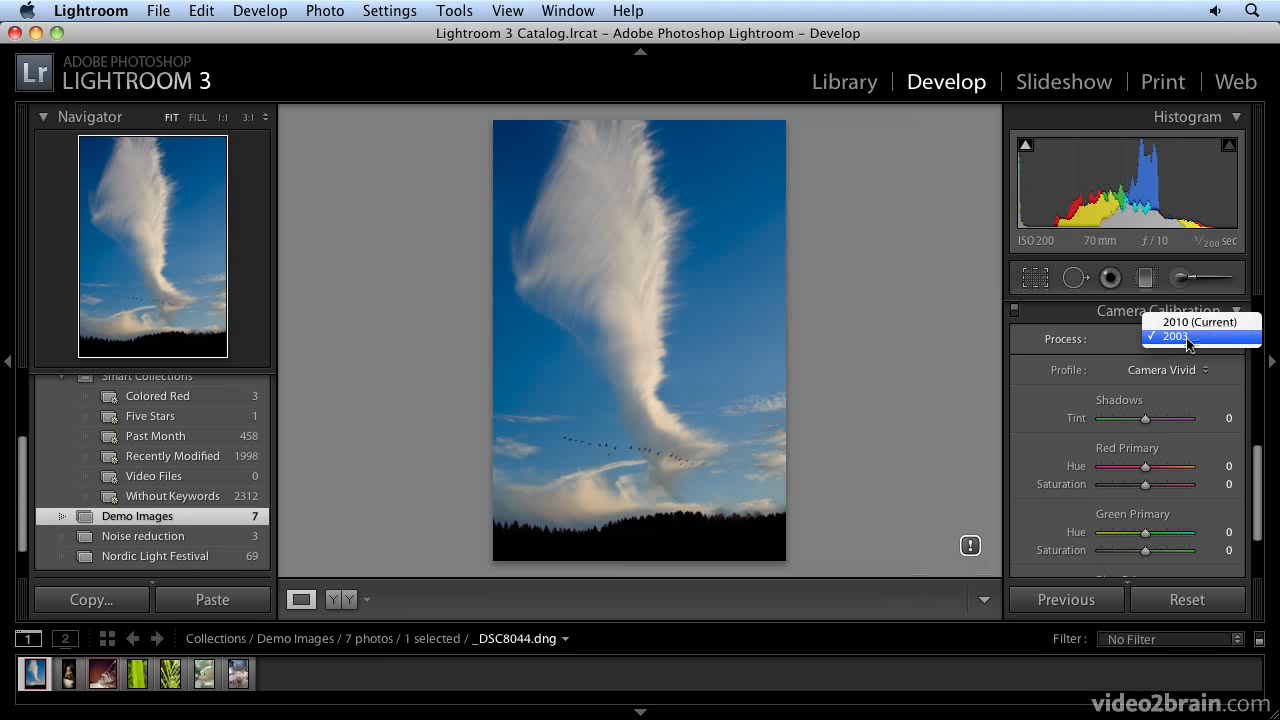
pyautogui.click(1187, 338)
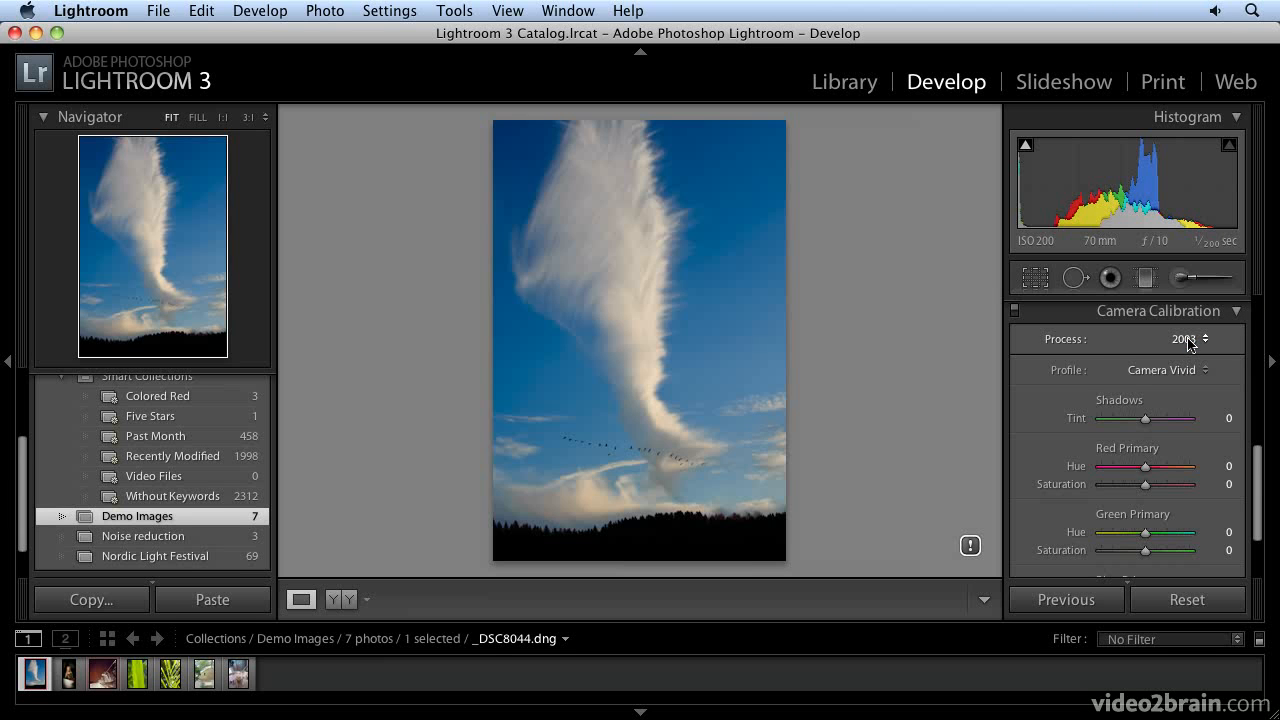
pyautogui.click(407, 11)
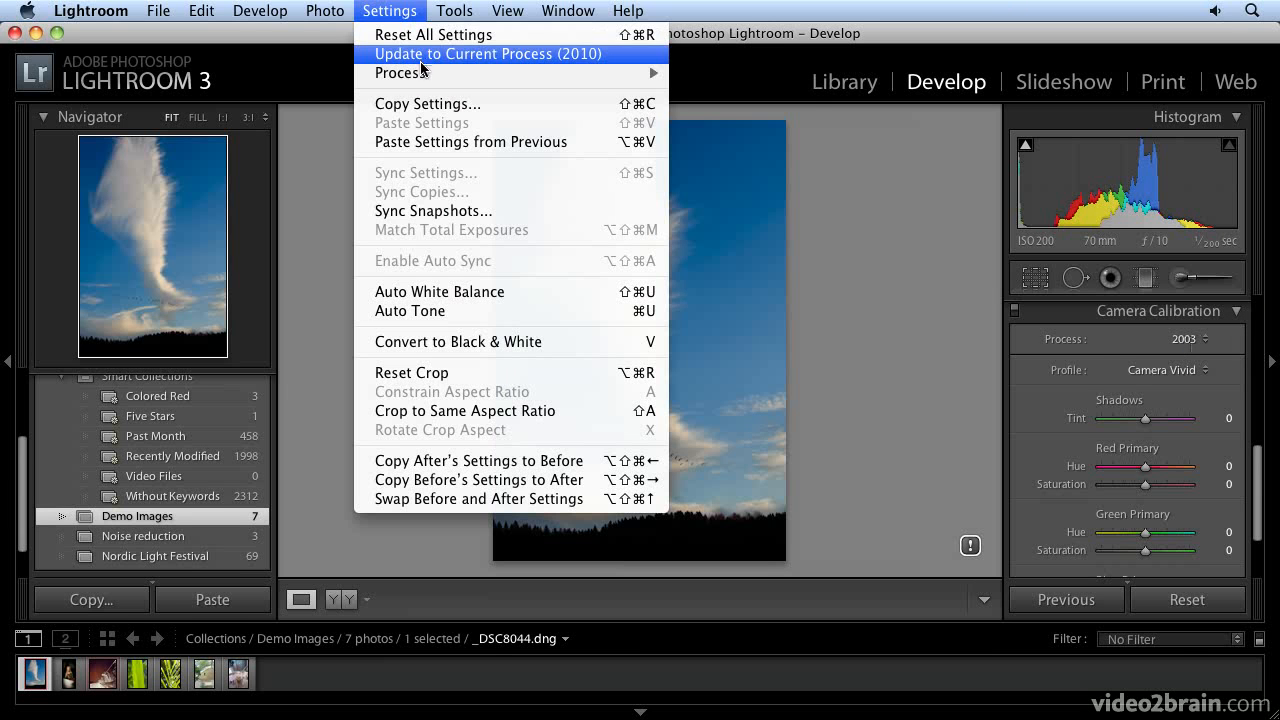
pyautogui.click(405, 12)
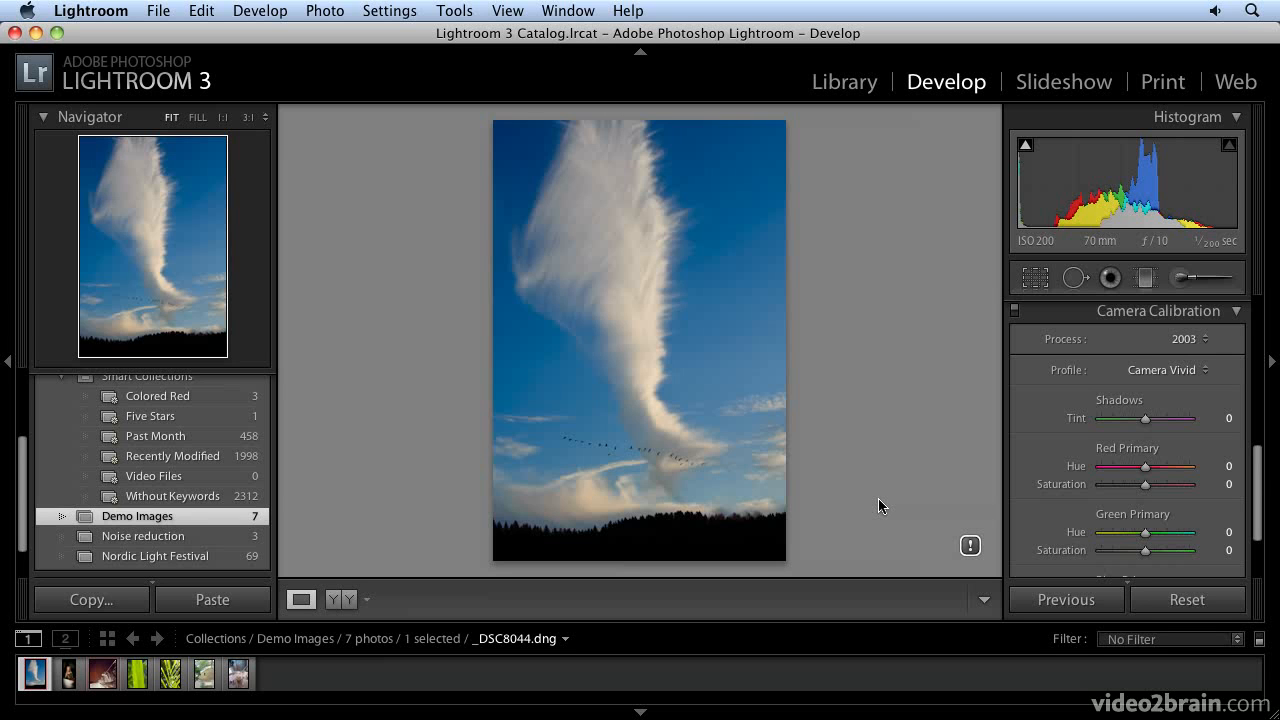
# Go to the Slideshow module, review the video presets for exporting the slideshow to video, and cancel the export
pyautogui.press('shift')
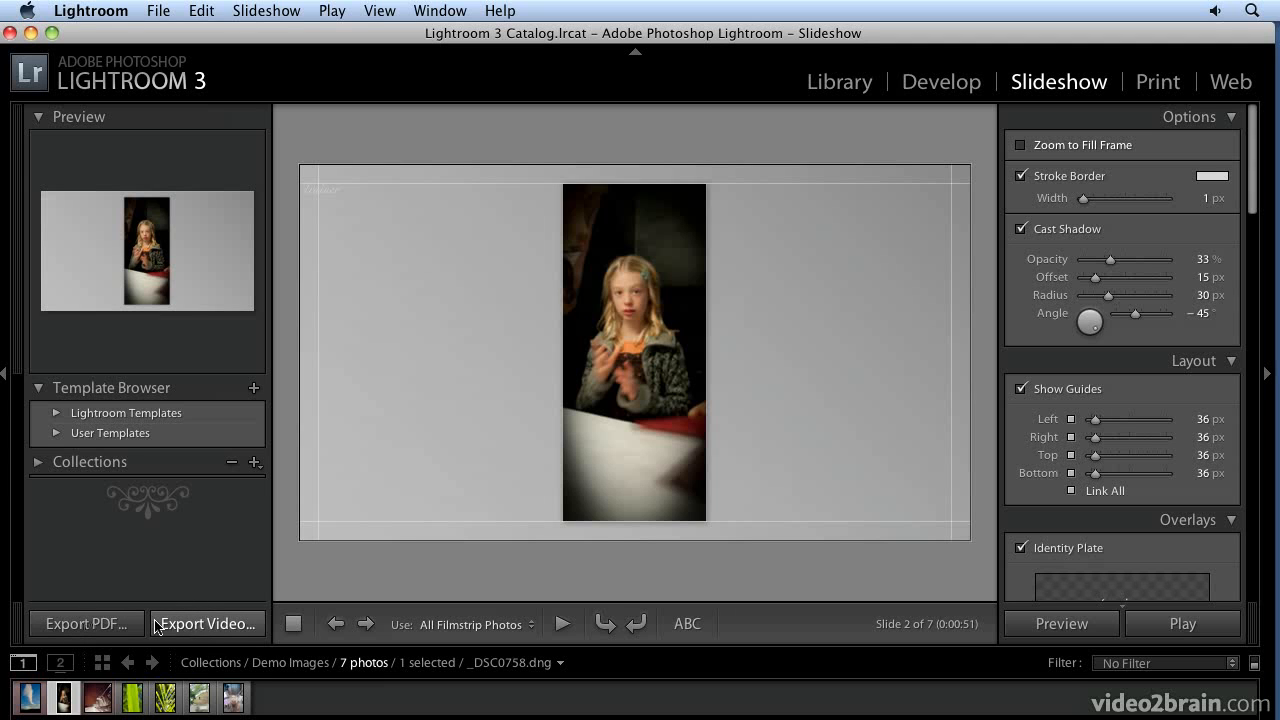
pyautogui.click(208, 624)
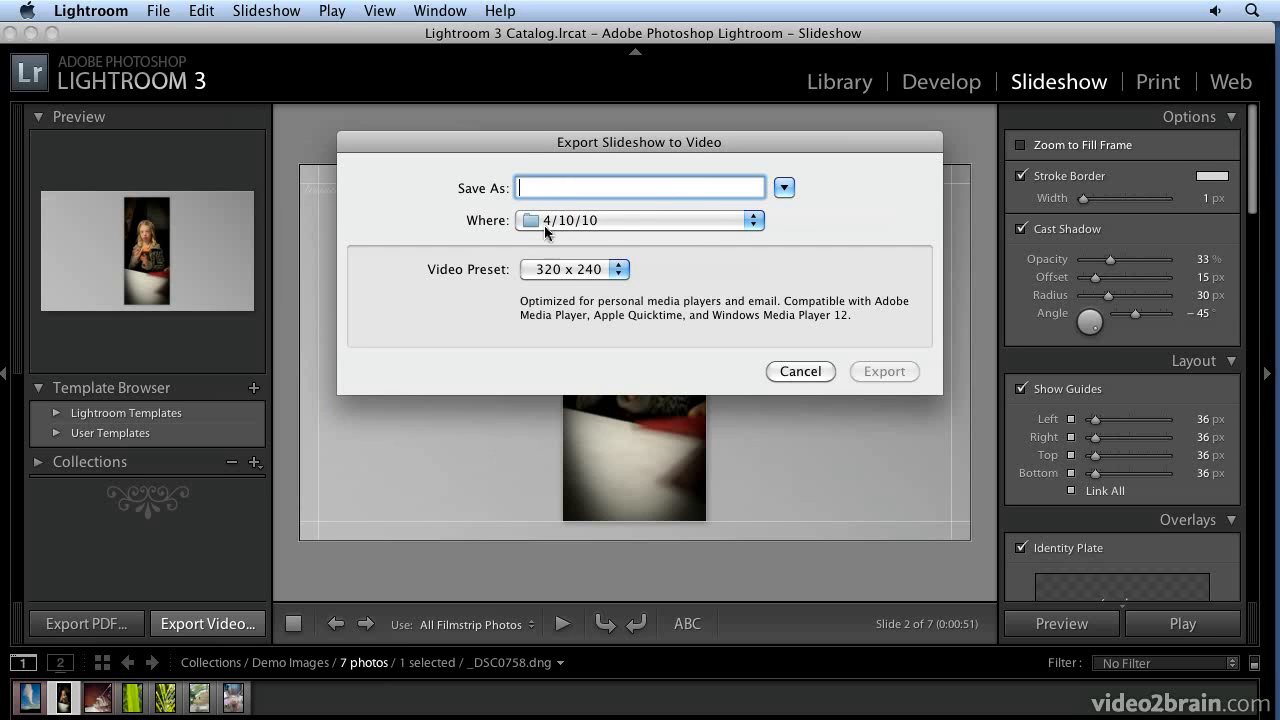
pyautogui.click(575, 269)
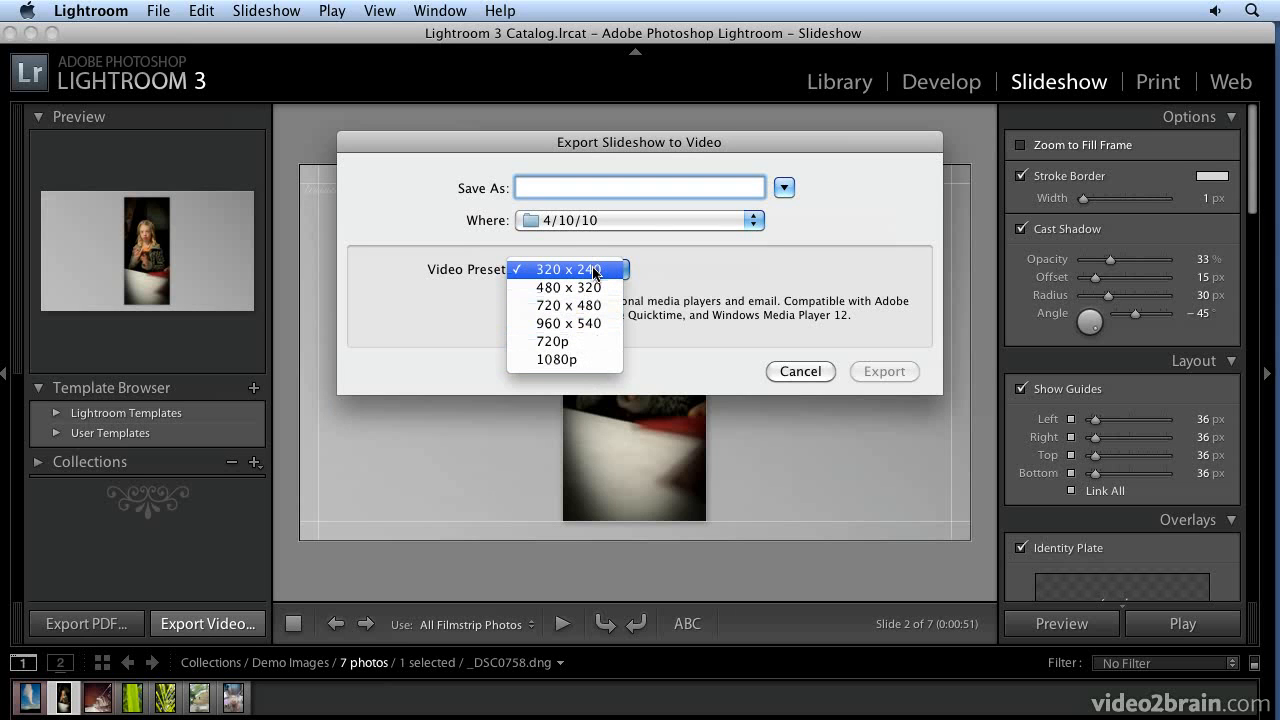
pyautogui.click(595, 270)
pyautogui.click(815, 370)
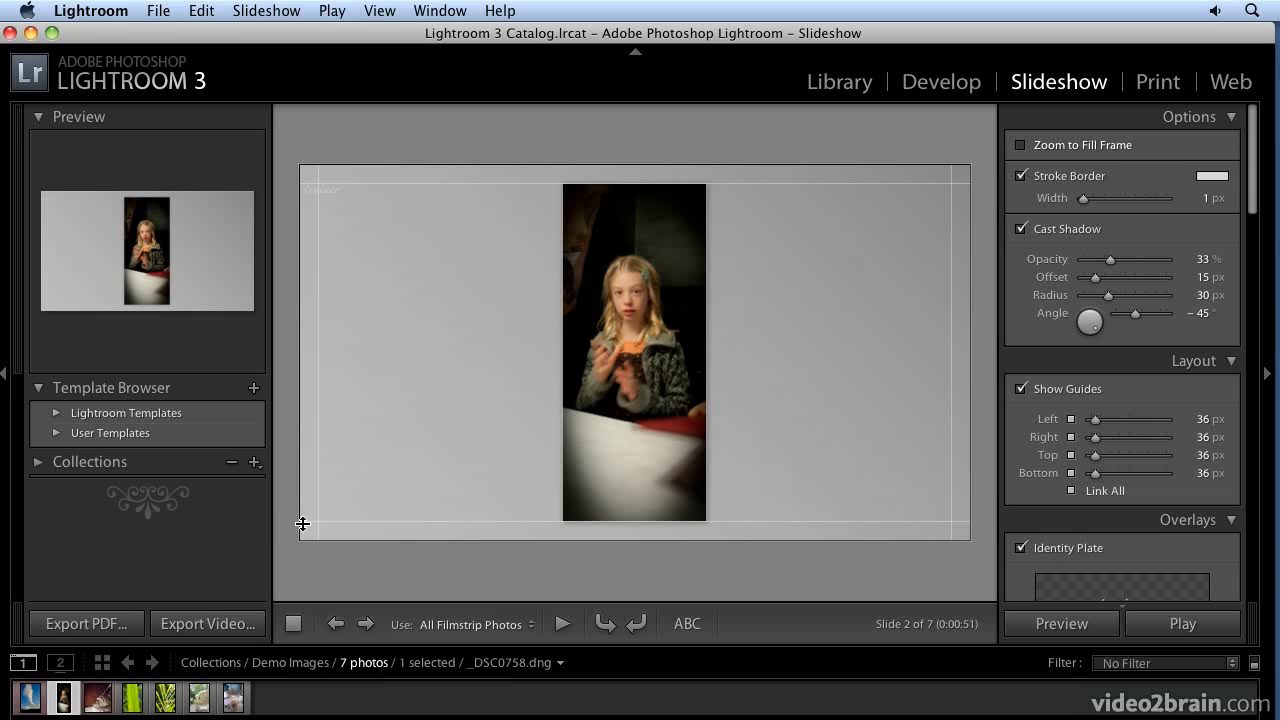
# Look over the slideshow's playback settings, including soundtrack, playback screen, slide duration, repeat and advance preview preparation
pyautogui.scroll(-10, 1143, 366)
pyautogui.scroll(-15, 1125, 412)
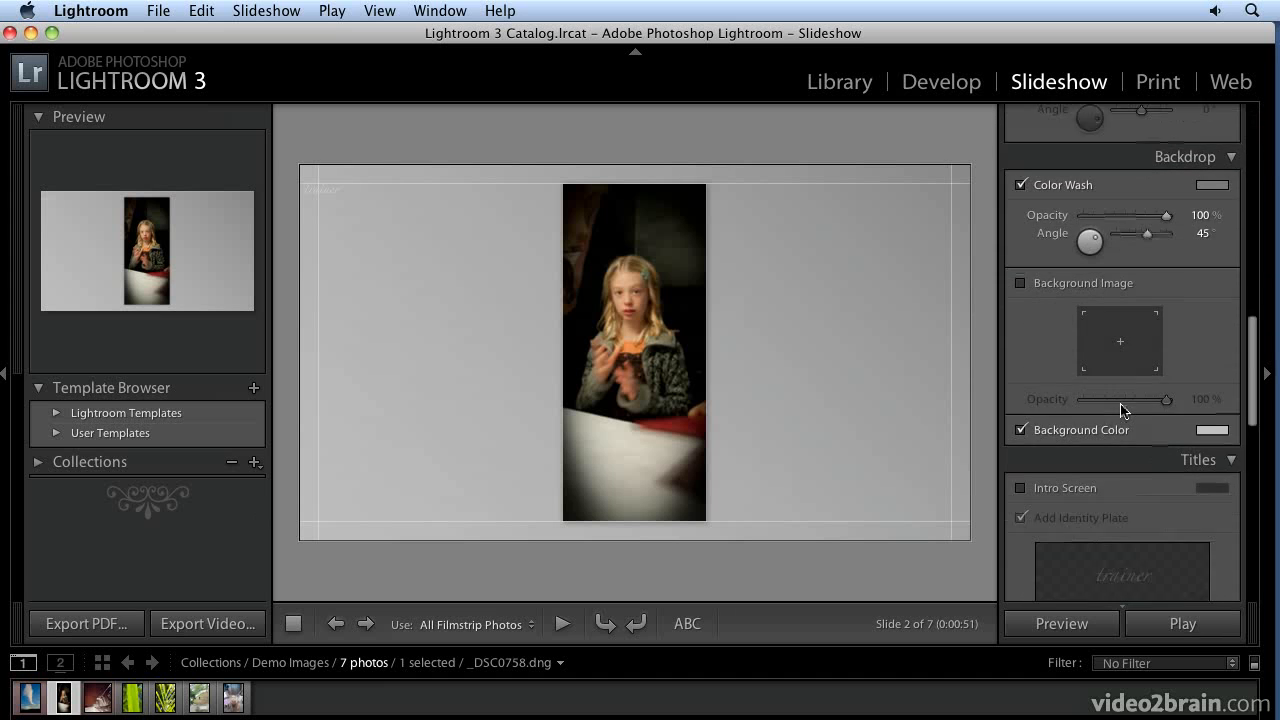
pyautogui.scroll(4, 1104, 462)
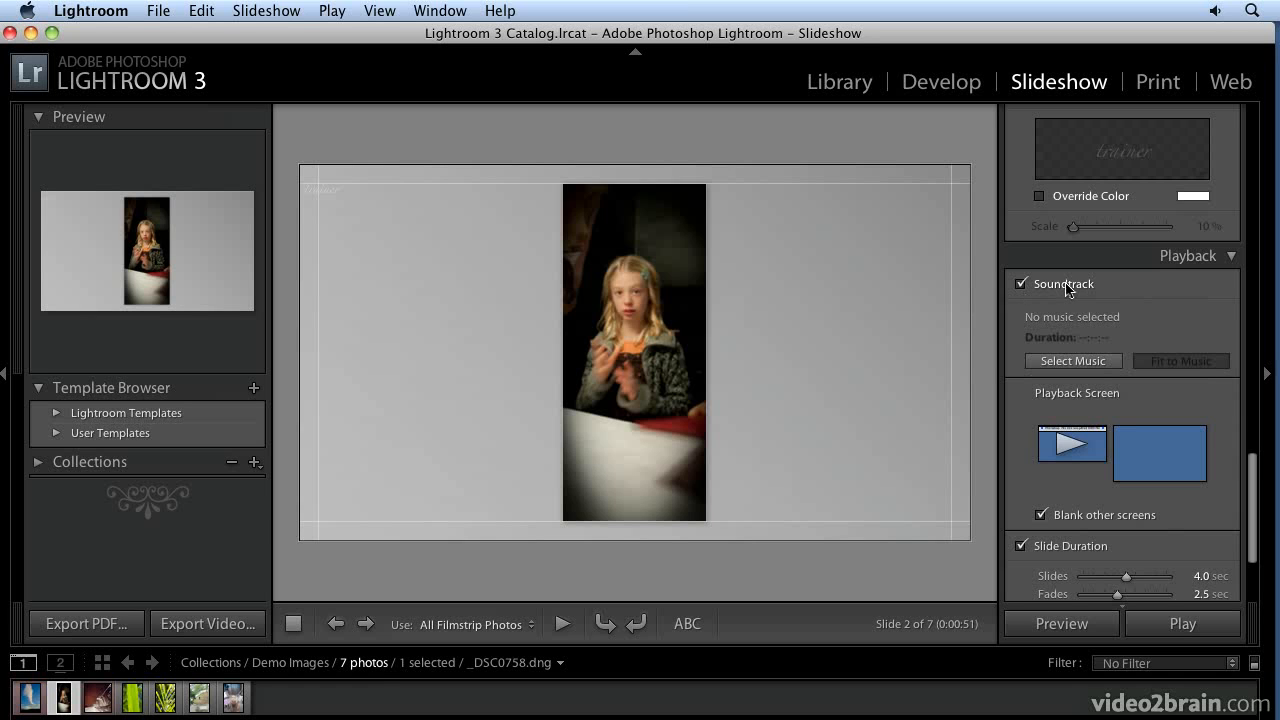
pyautogui.scroll(-3, 1110, 310)
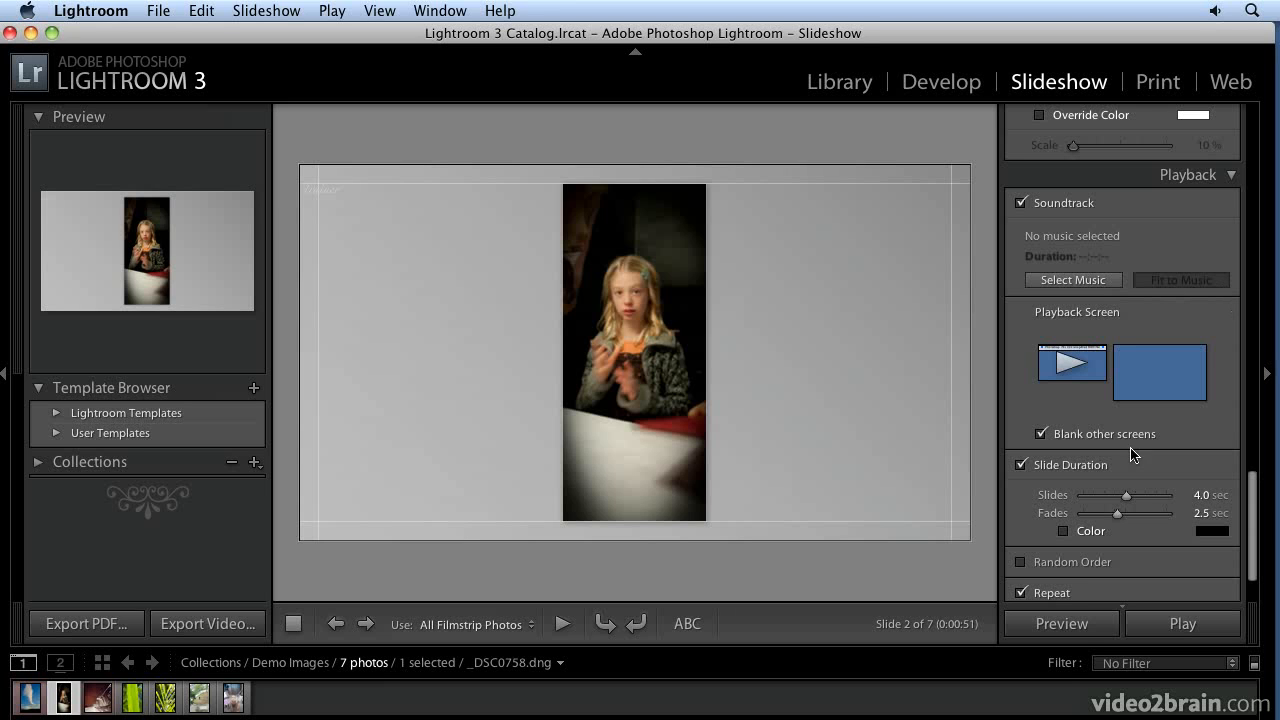
pyautogui.scroll(-2, 1143, 470)
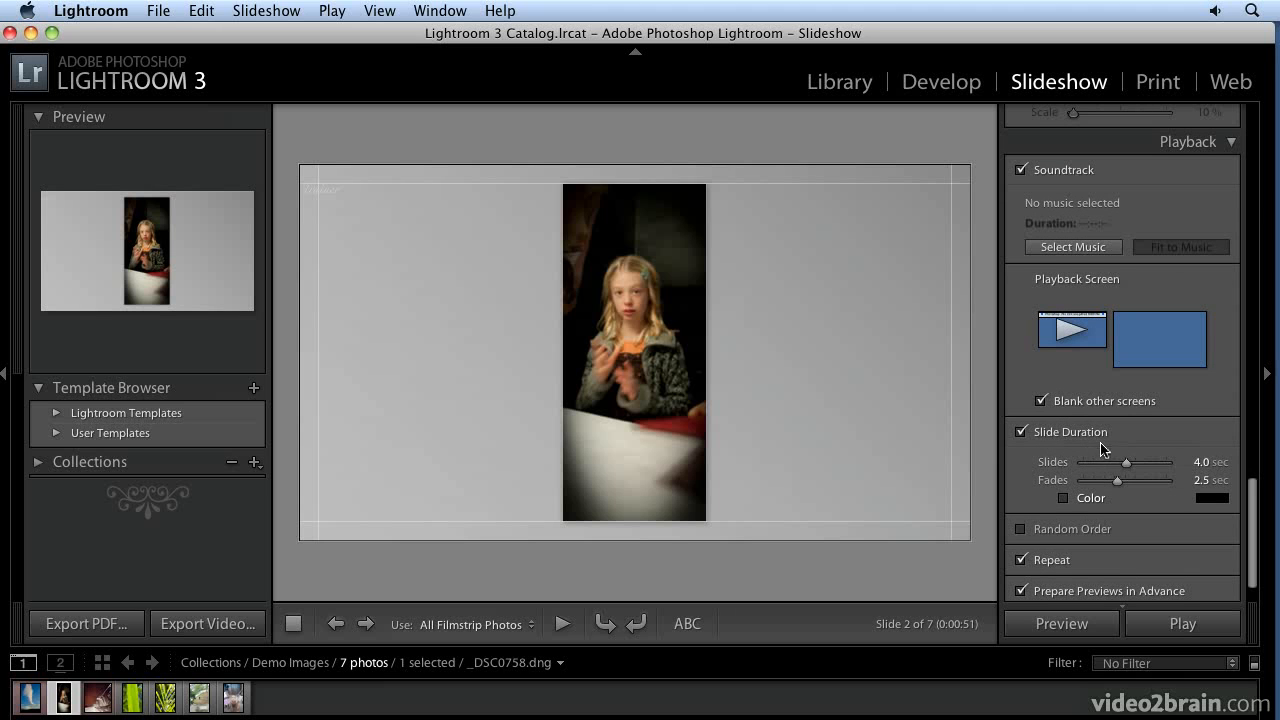
pyautogui.scroll(-2, 1132, 445)
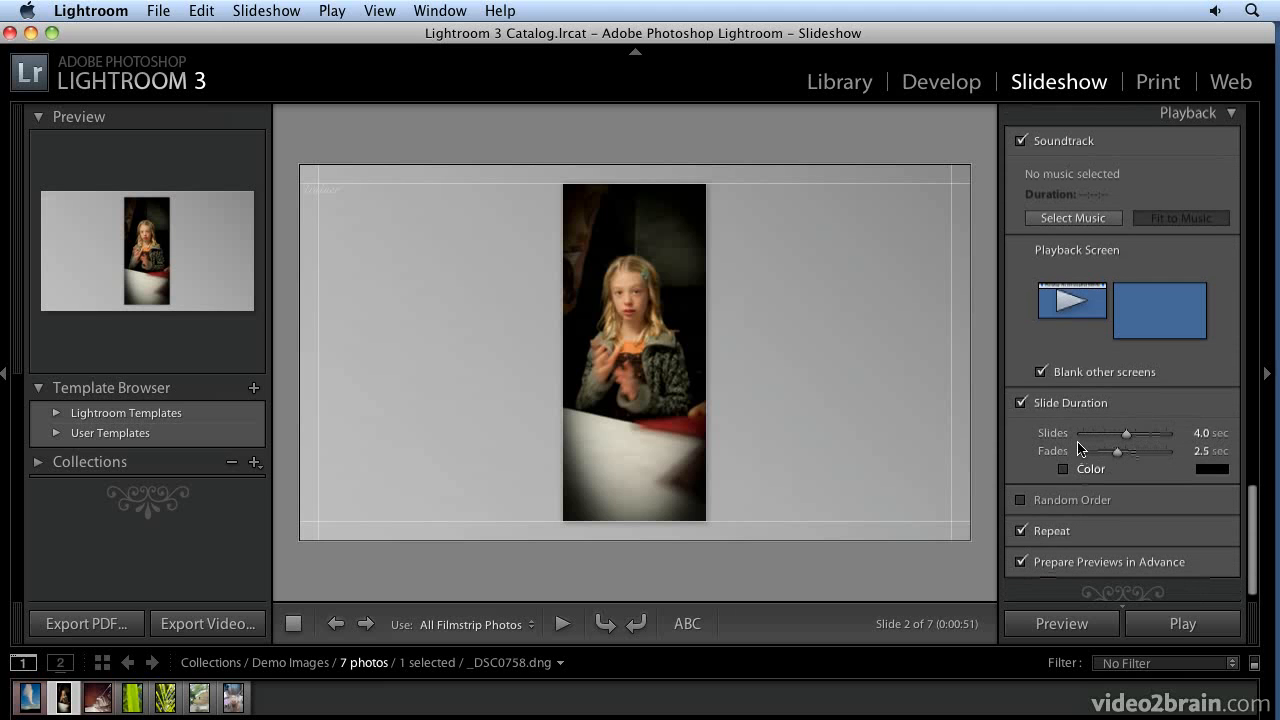
pyautogui.scroll(-2, 1124, 465)
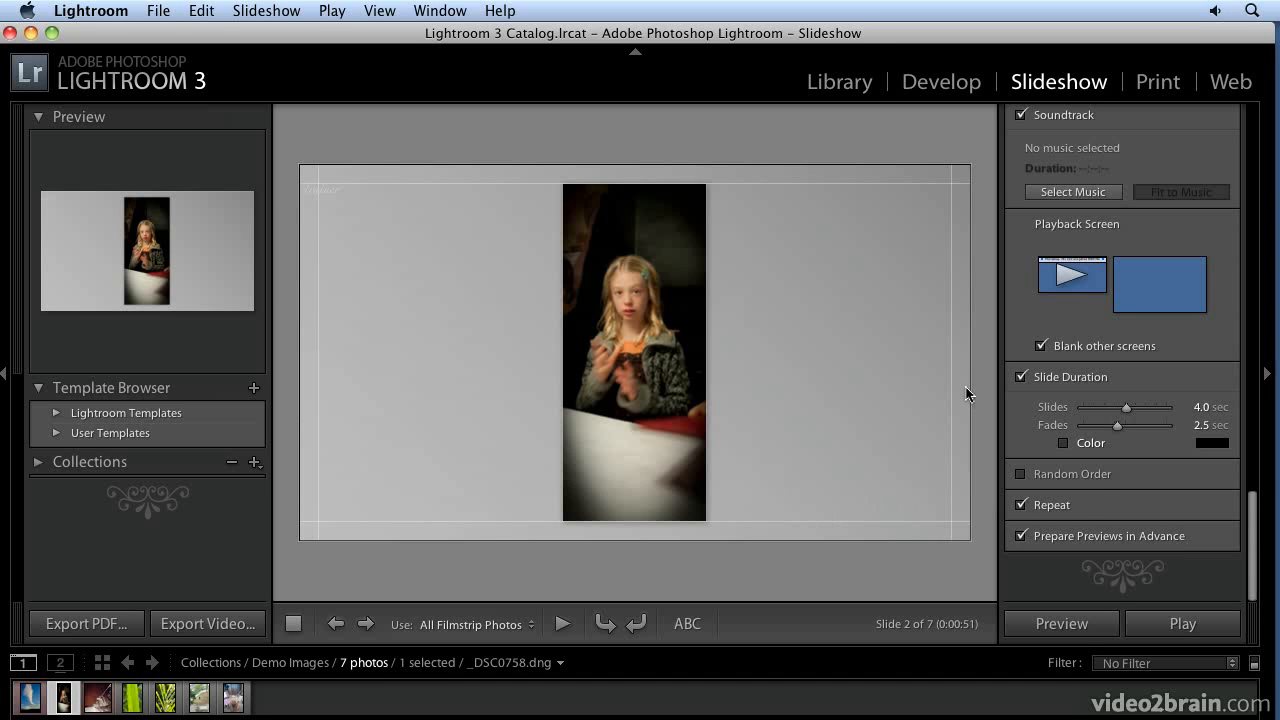
# In the Print module's Custom Package layout, place the cloud photo at the page's upper left, enlarged to about 4 × 6 inches
pyautogui.press('super+alt+p')
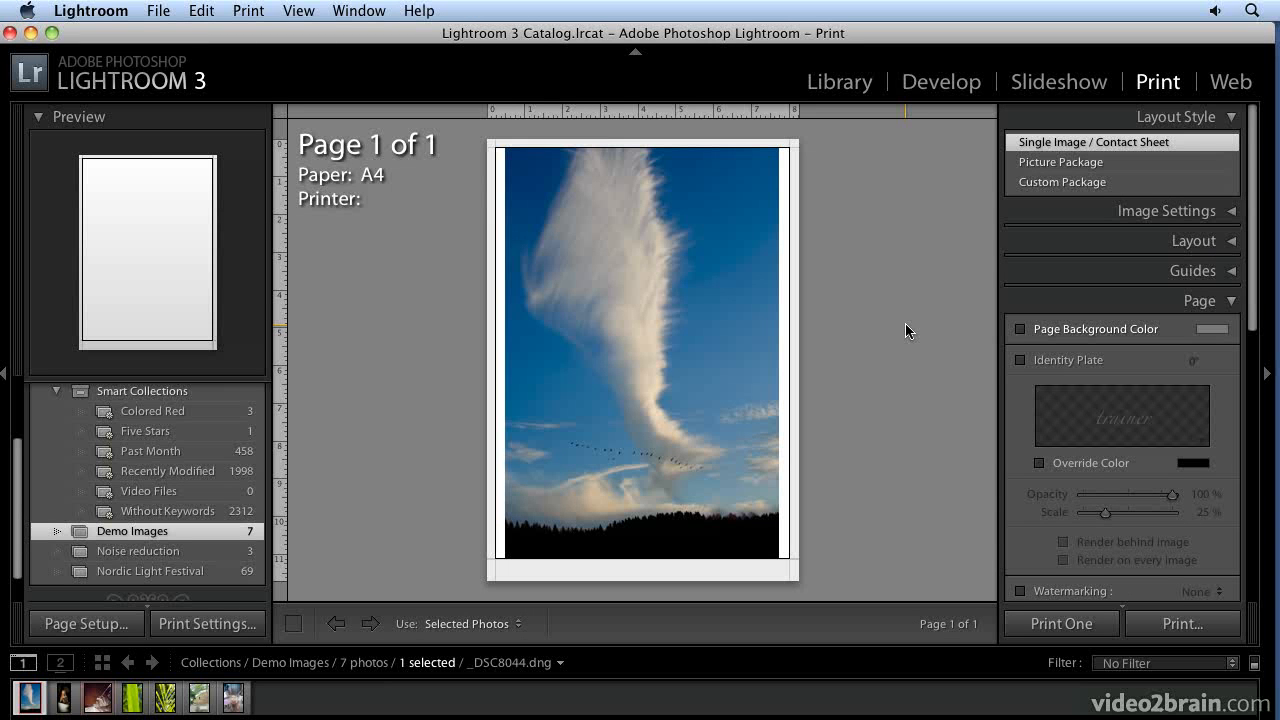
pyautogui.click(1040, 183)
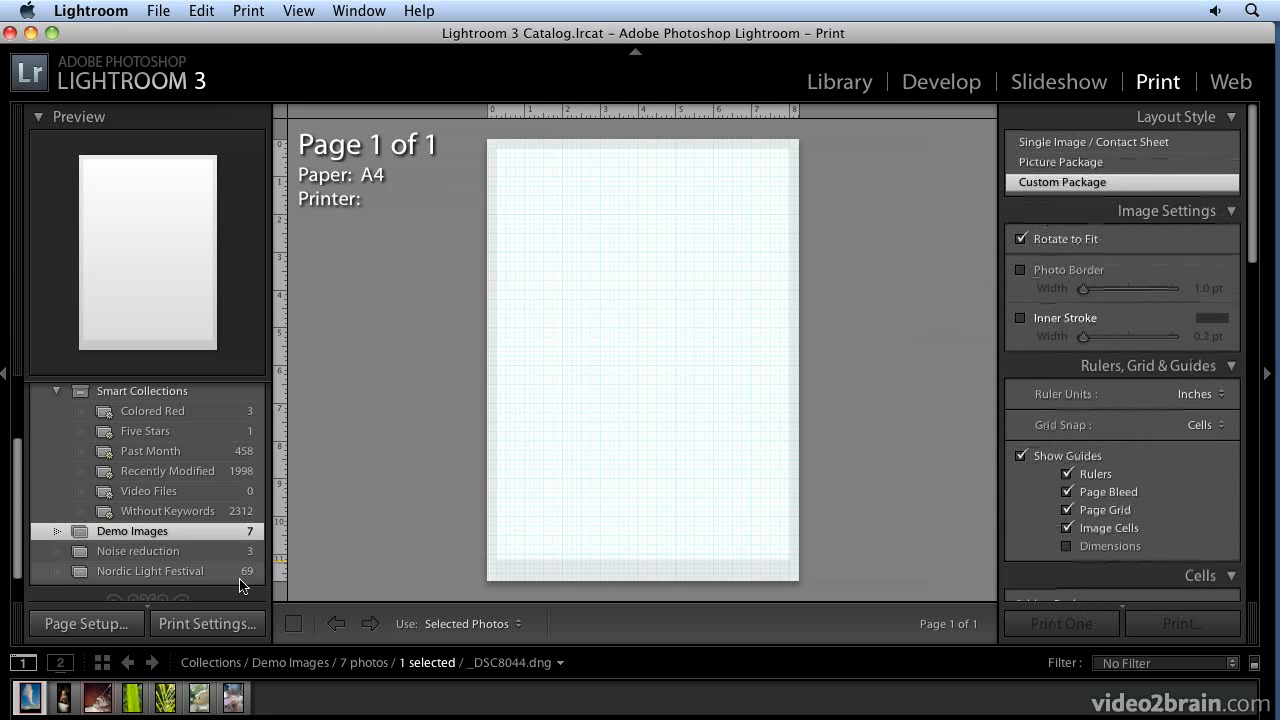
pyautogui.moveTo(30, 697); pyautogui.dragTo(563, 212)
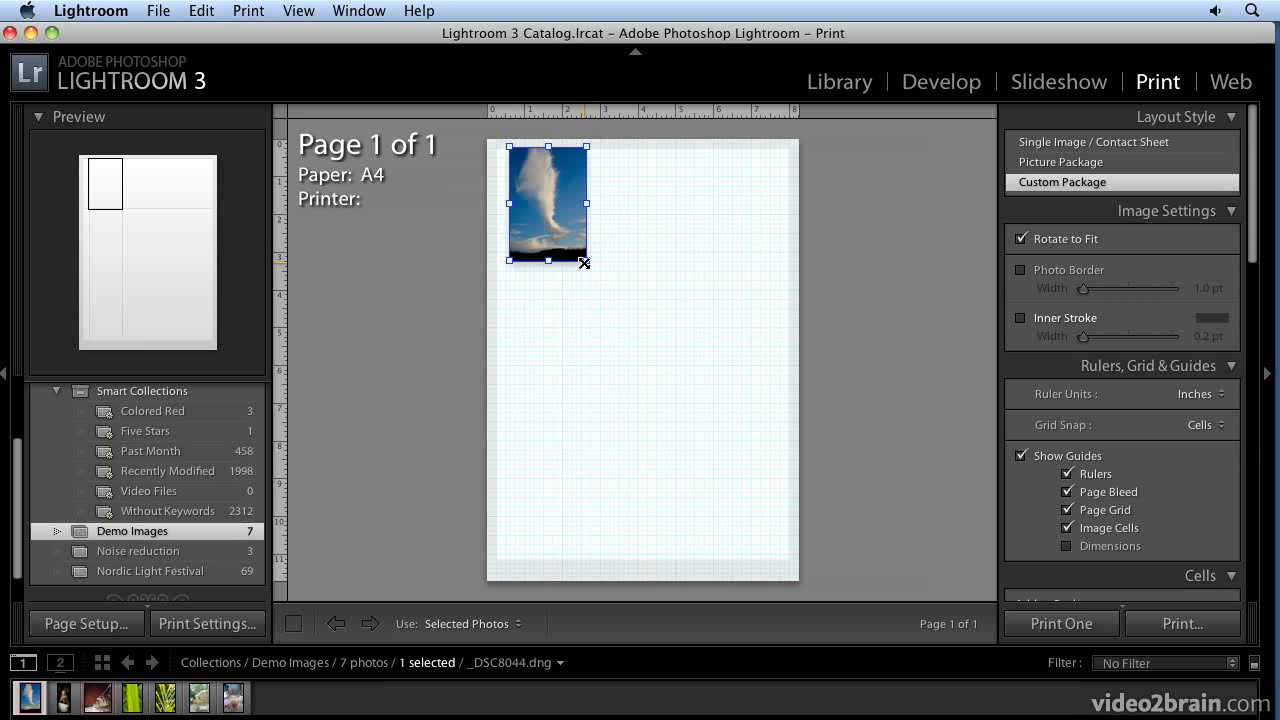
pyautogui.moveTo(584, 263); pyautogui.dragTo(650, 377)
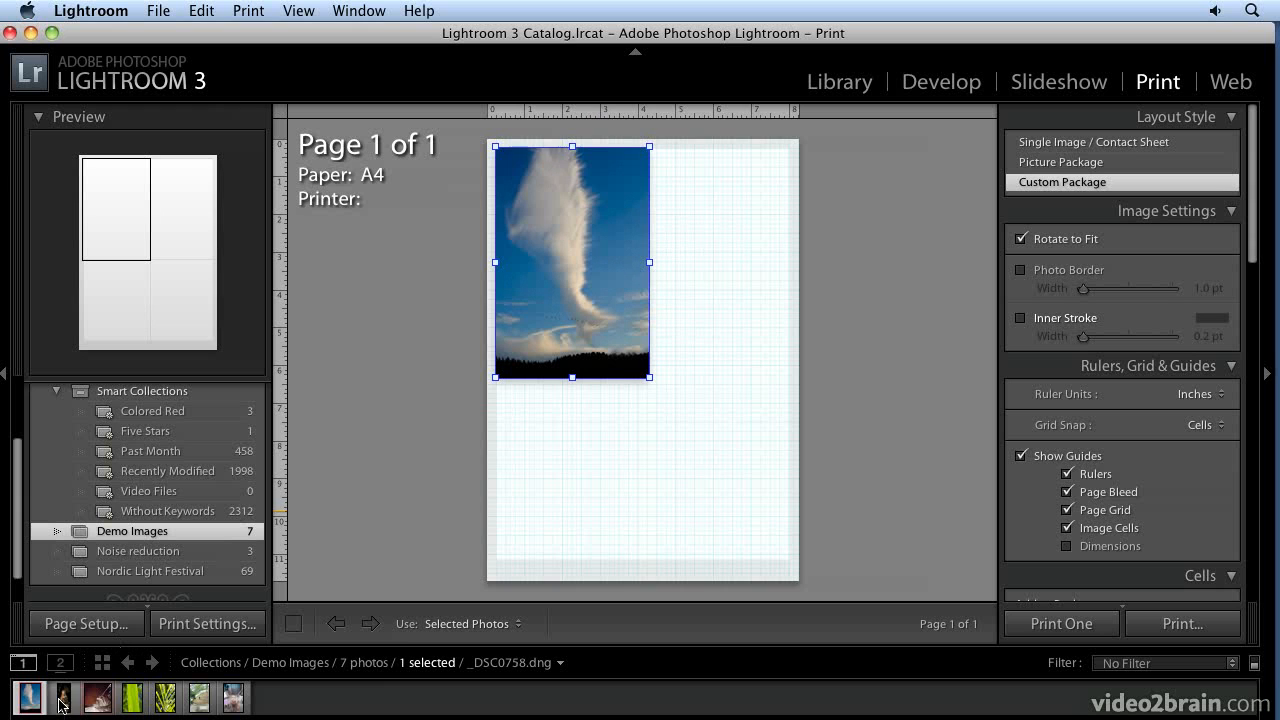
# Add the girl's portrait _DSC0758.dng directly right of the cloud photo on the page, enlarged to the cloud photo's height
pyautogui.moveTo(63, 700); pyautogui.dragTo(710, 258)
pyautogui.moveTo(689, 300); pyautogui.dragTo(655, 341)
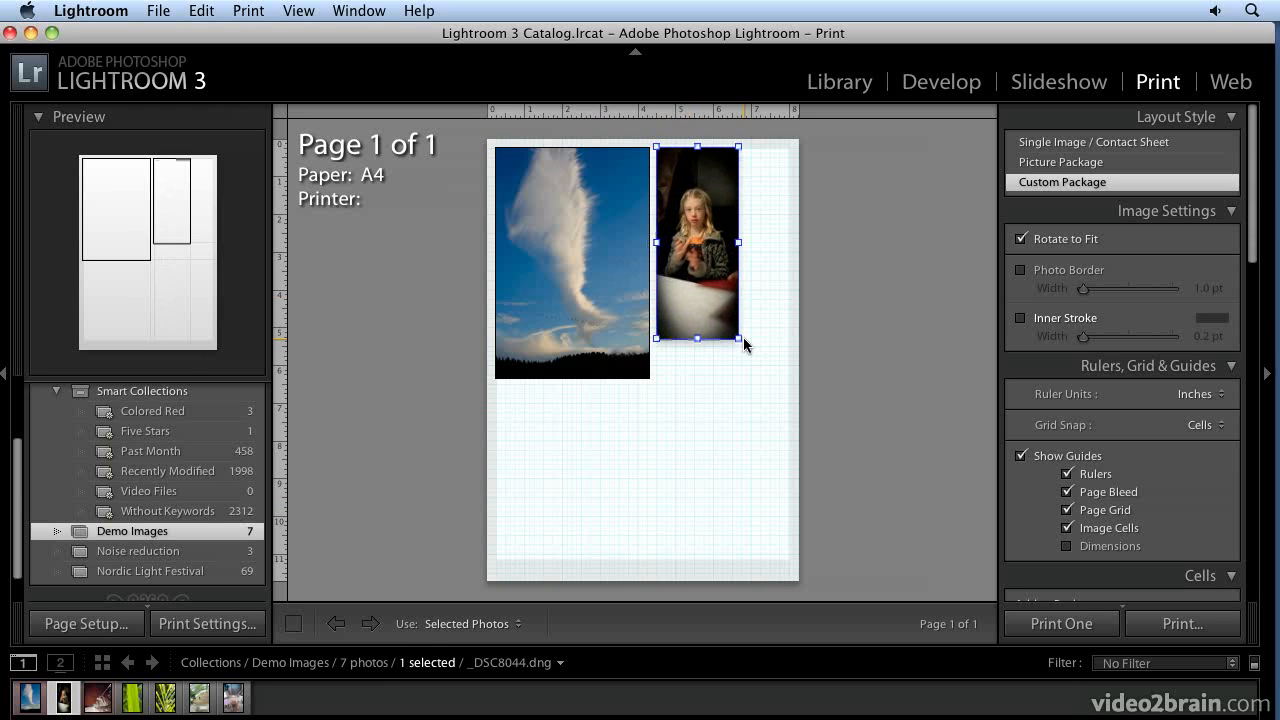
pyautogui.moveTo(751, 342); pyautogui.dragTo(779, 377)
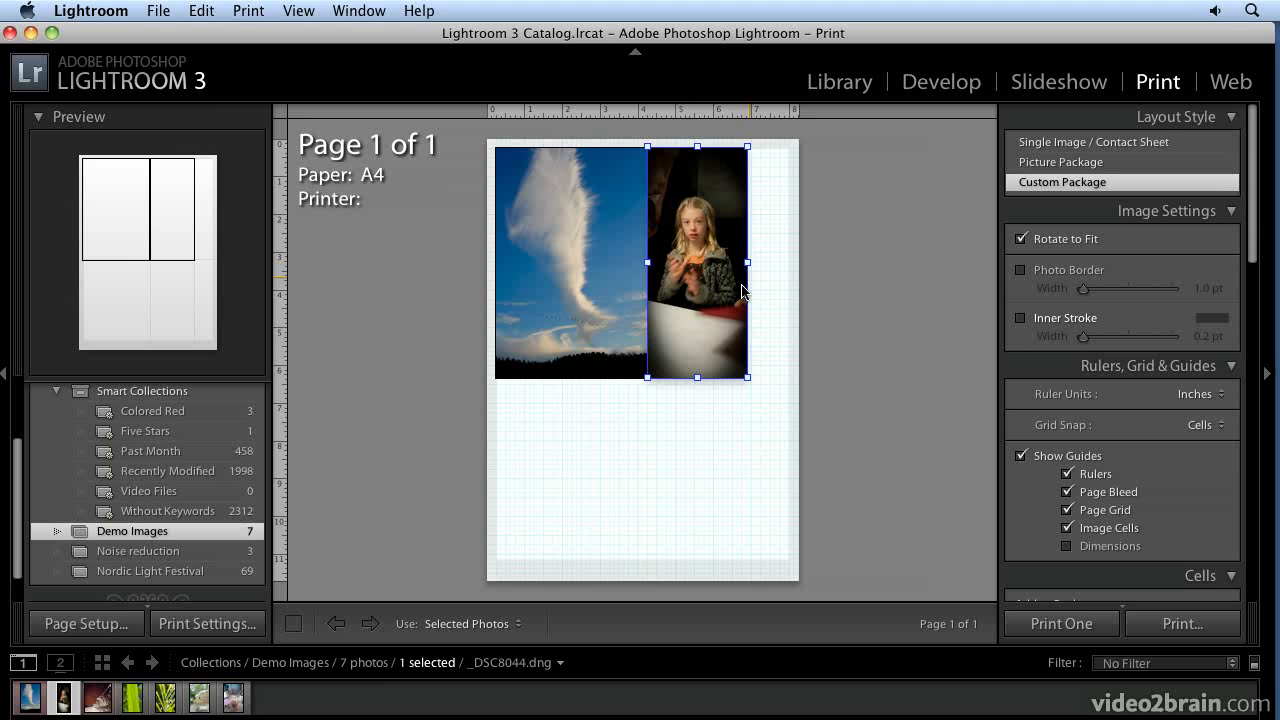
# Add the green leaves photo below the cloud photo at the page's left margin, enlarged to about 2.9 × 4.4 inches
pyautogui.moveTo(165, 697); pyautogui.dragTo(557, 473)
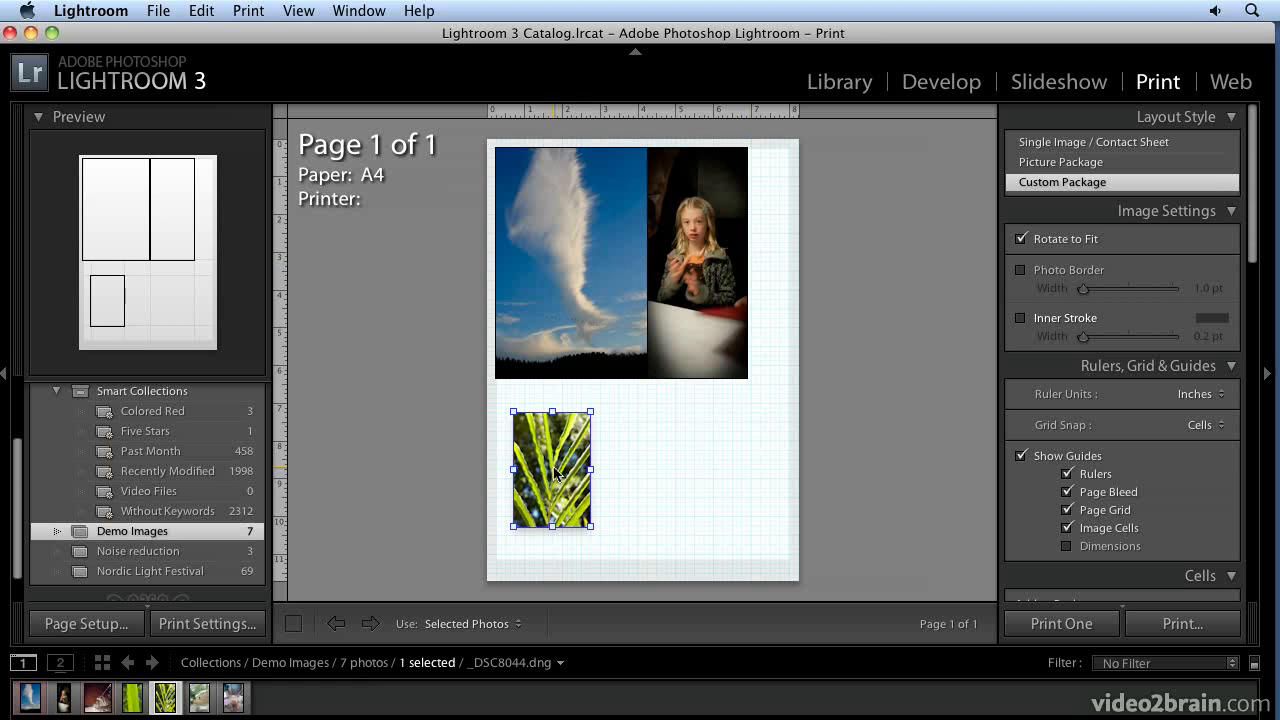
pyautogui.moveTo(591, 526); pyautogui.dragTo(612, 557)
pyautogui.moveTo(560, 463); pyautogui.dragTo(542, 429)
pyautogui.moveTo(557, 488); pyautogui.dragTo(631, 474)
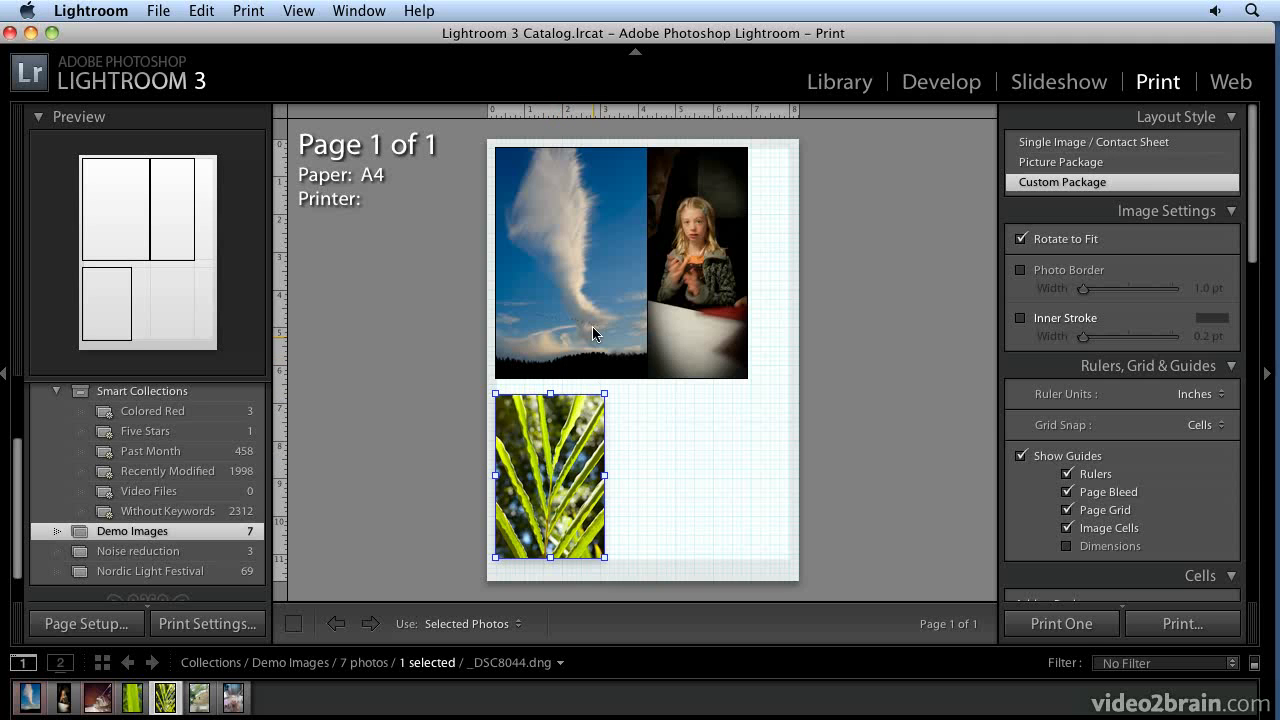
# Shrink the cloud photo to about 3.7 × 5.5 inches, and move the leaves photo closer beneath it with their right edges aligned
pyautogui.click(584, 270)
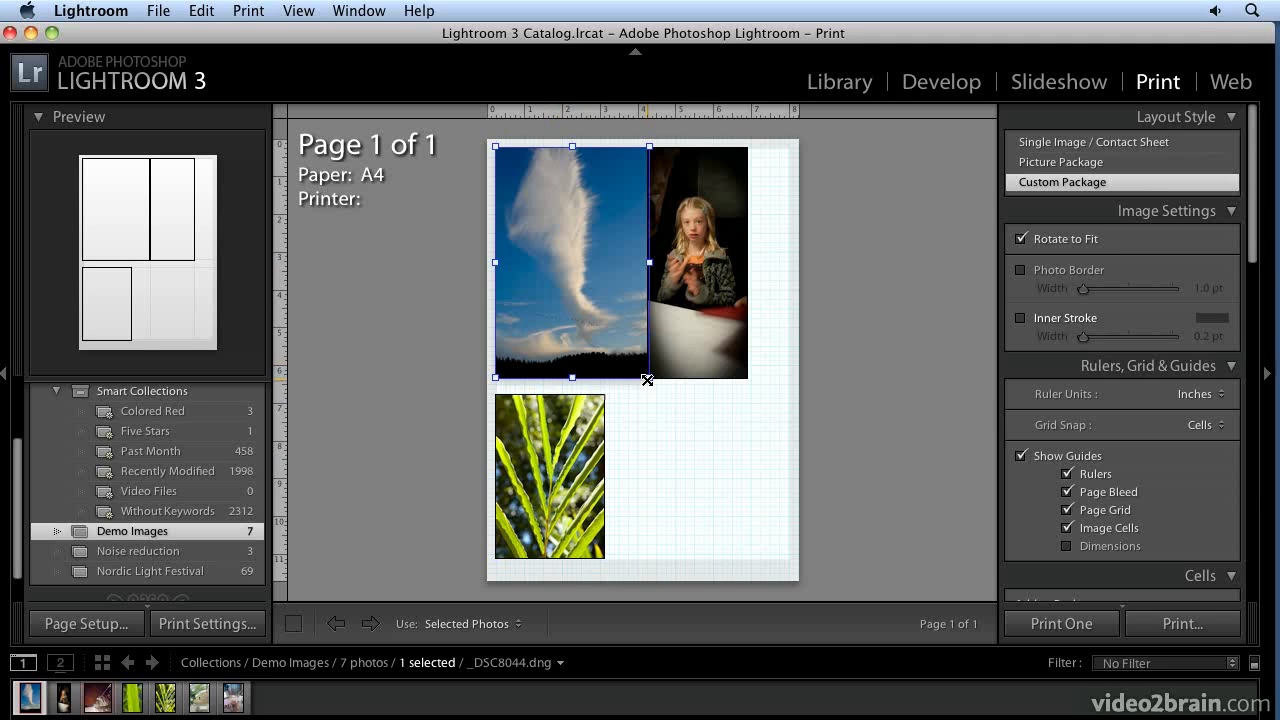
pyautogui.moveTo(647, 379); pyautogui.dragTo(619, 331)
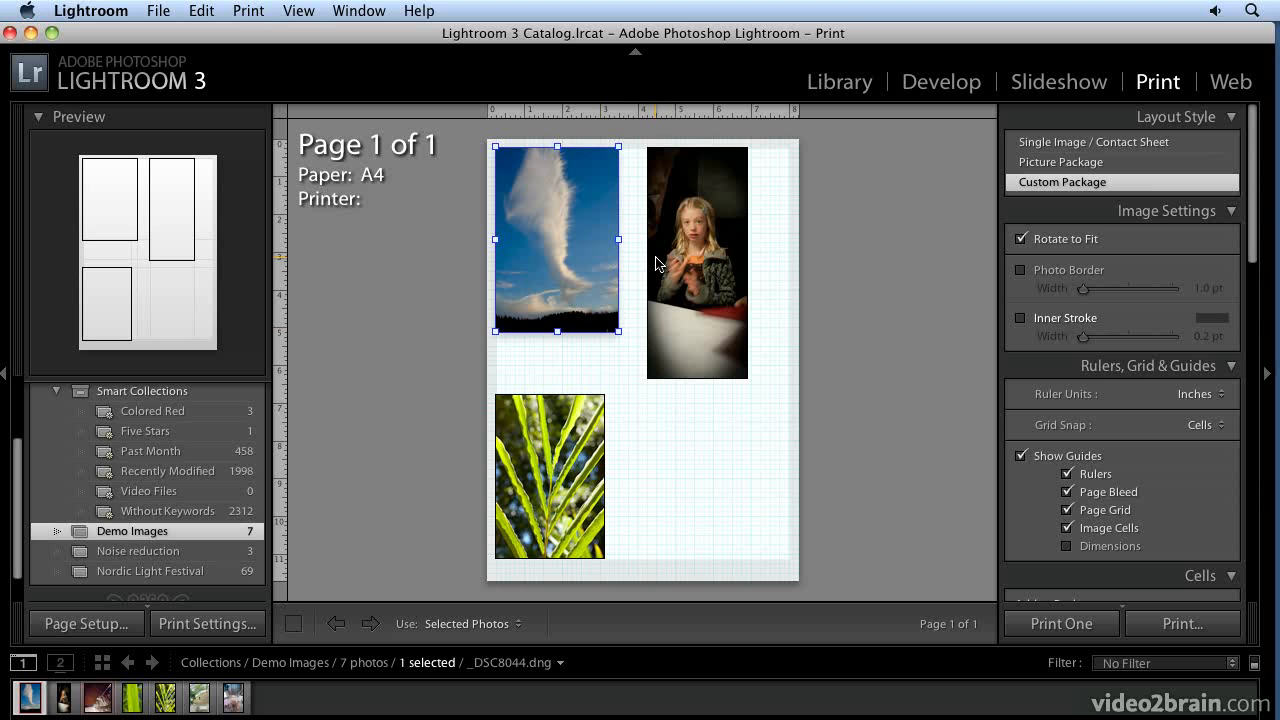
pyautogui.moveTo(619, 331); pyautogui.dragTo(633, 354)
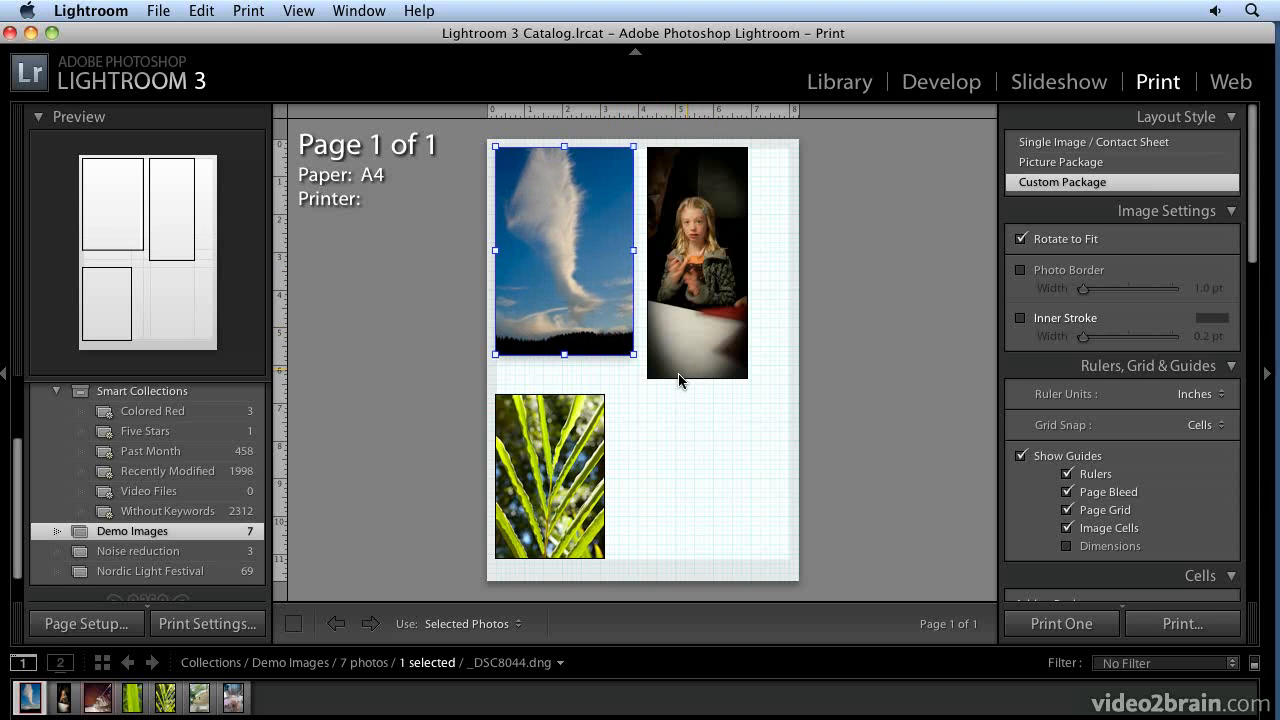
pyautogui.moveTo(571, 476); pyautogui.dragTo(598, 462)
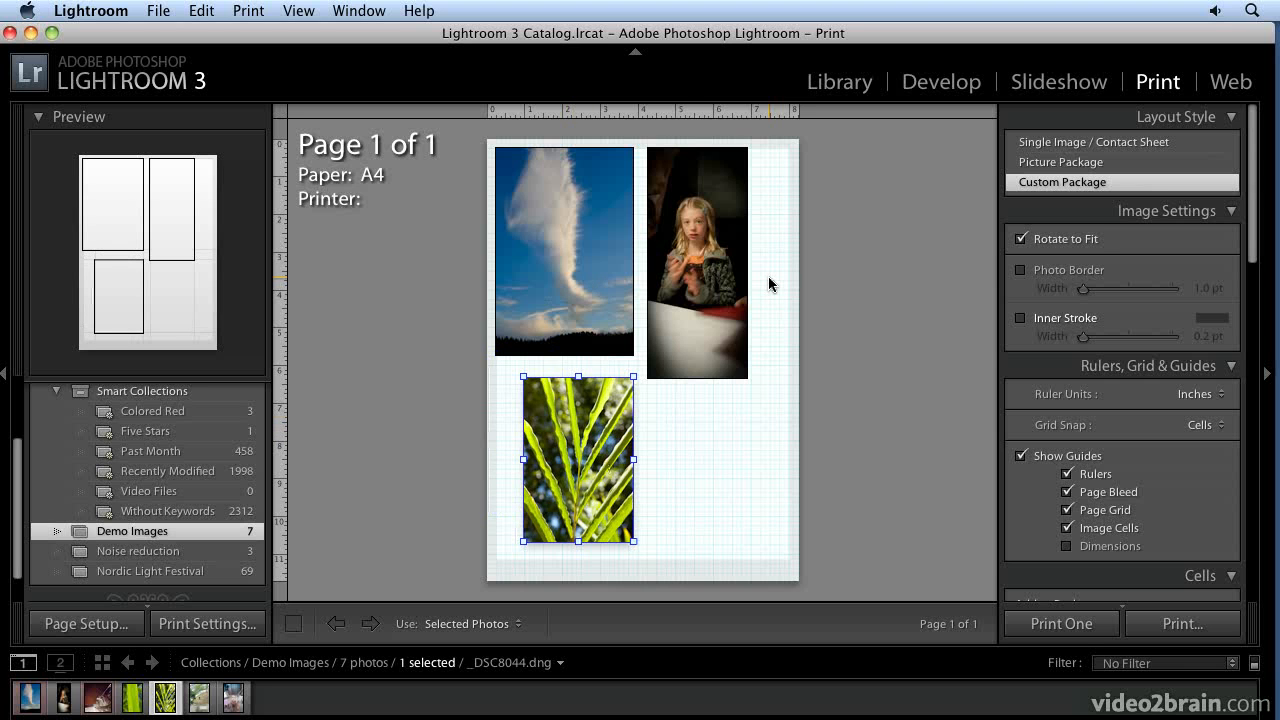
# Turn on the print page's background color, view its color choices, and turn the background color off again
pyautogui.scroll(-5, 1157, 420)
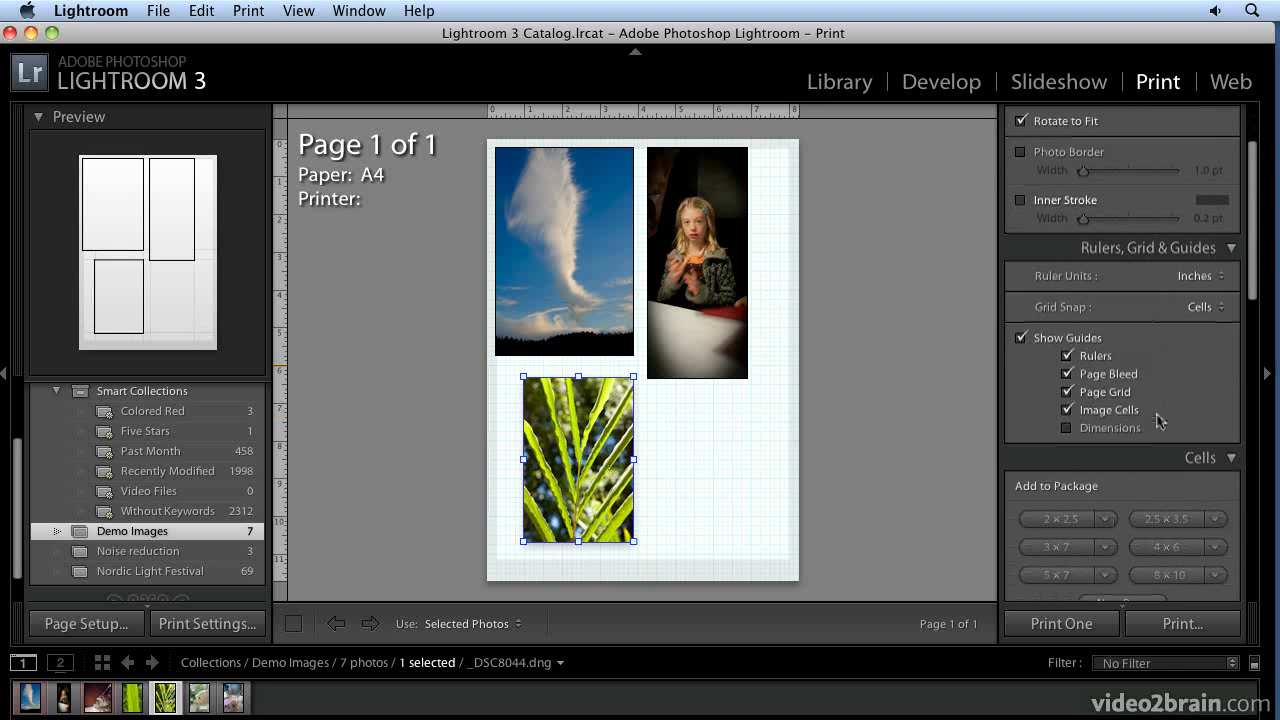
pyautogui.scroll(-6, 1157, 420)
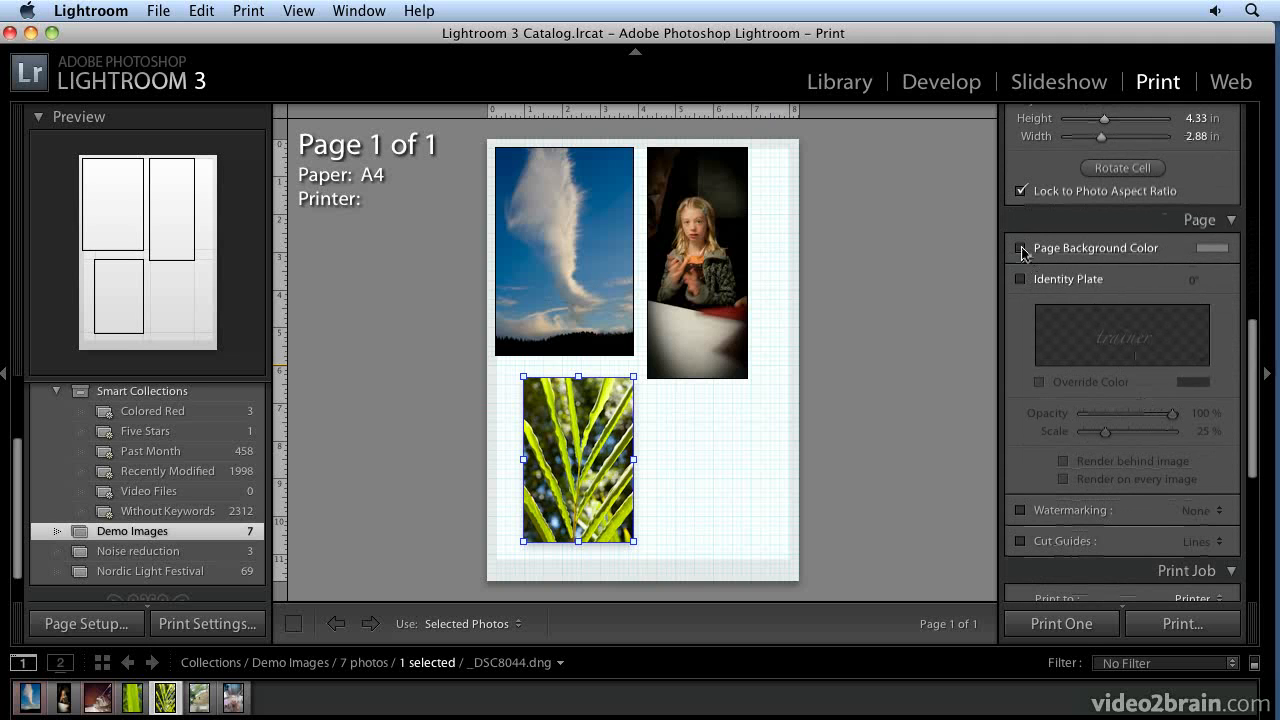
pyautogui.click(1021, 248)
pyautogui.click(1212, 248)
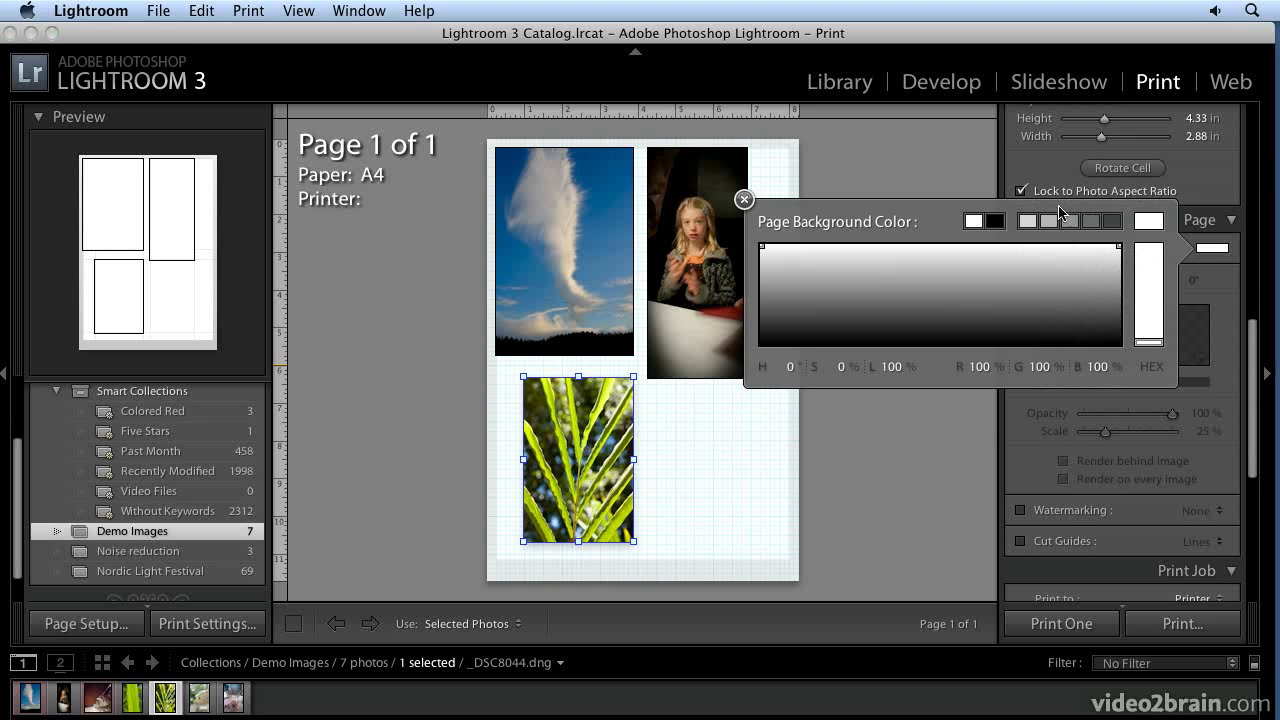
pyautogui.click(744, 199)
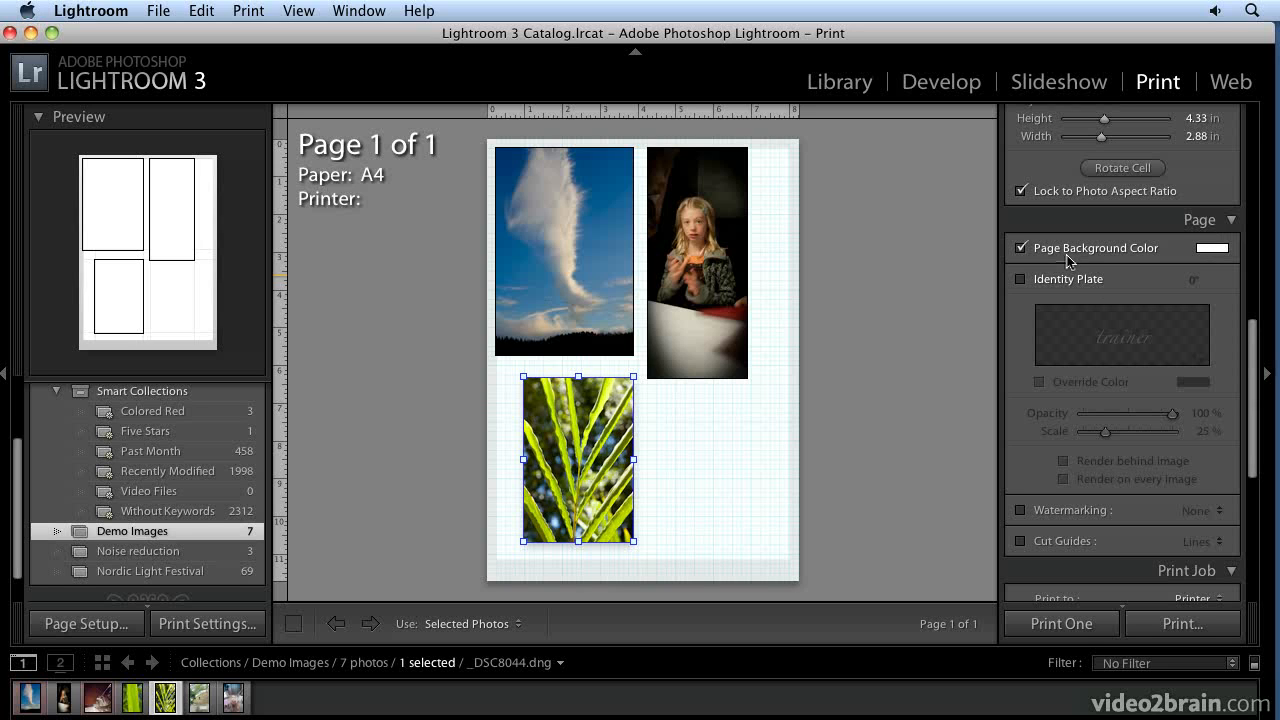
pyautogui.click(1021, 248)
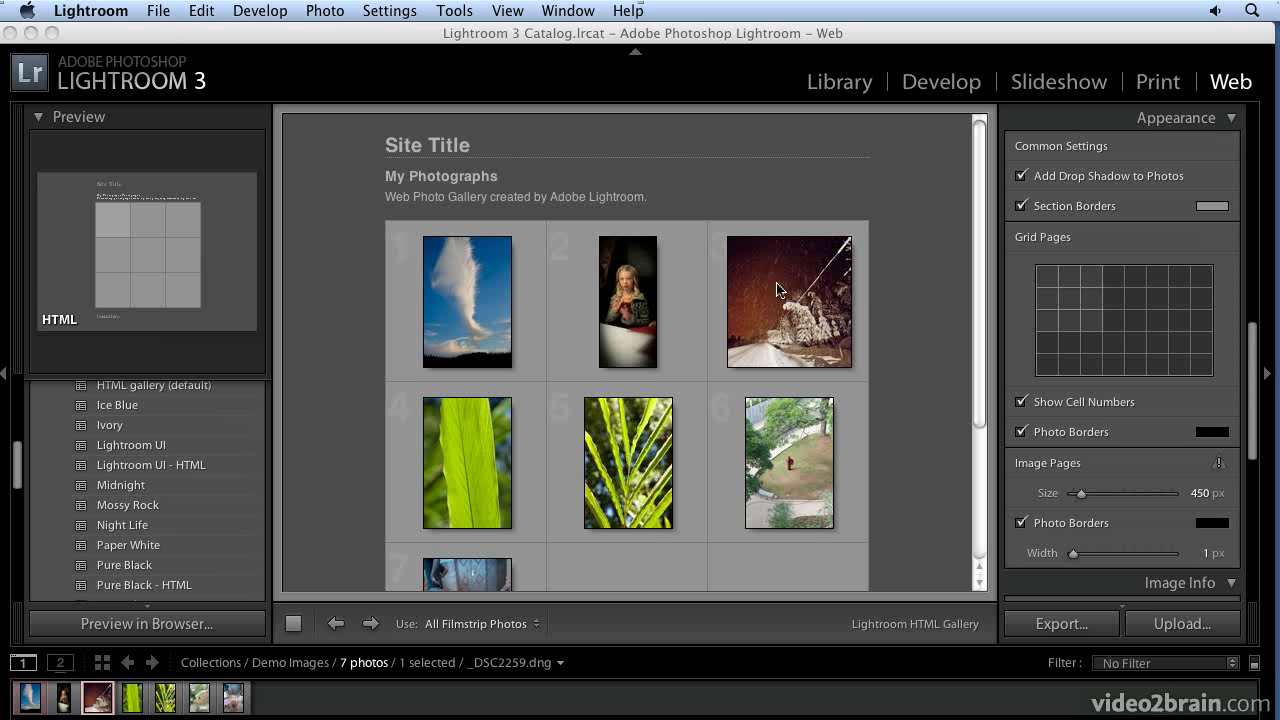
# Turn on watermarking for the Lightroom HTML Gallery's large images in the output settings
pyautogui.scroll(10, 1157, 188)
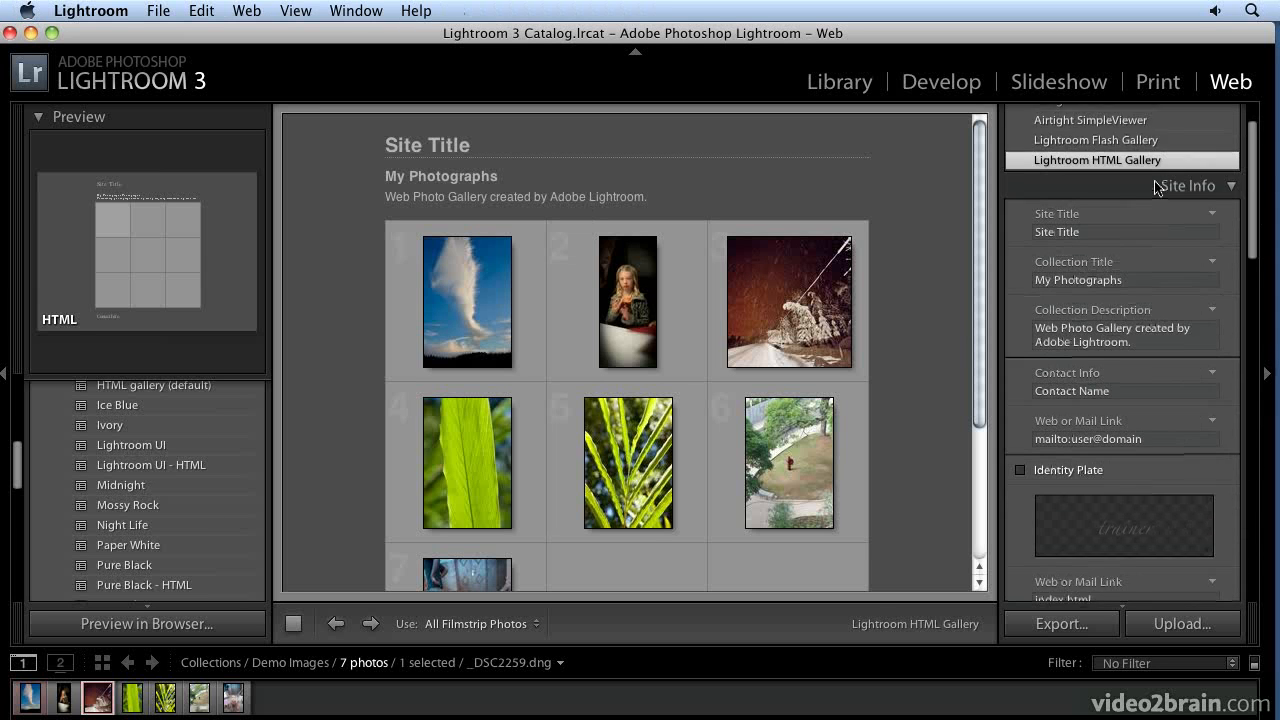
pyautogui.scroll(3, 1157, 188)
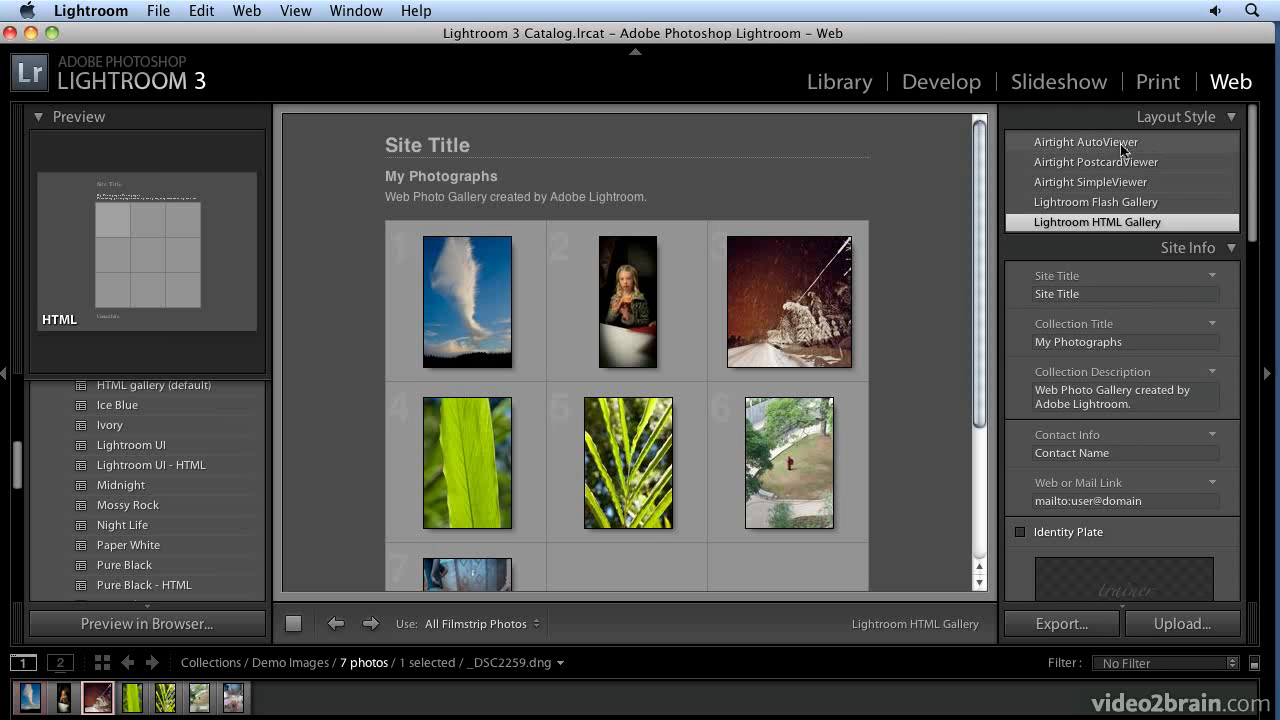
pyautogui.scroll(-2, 1128, 232)
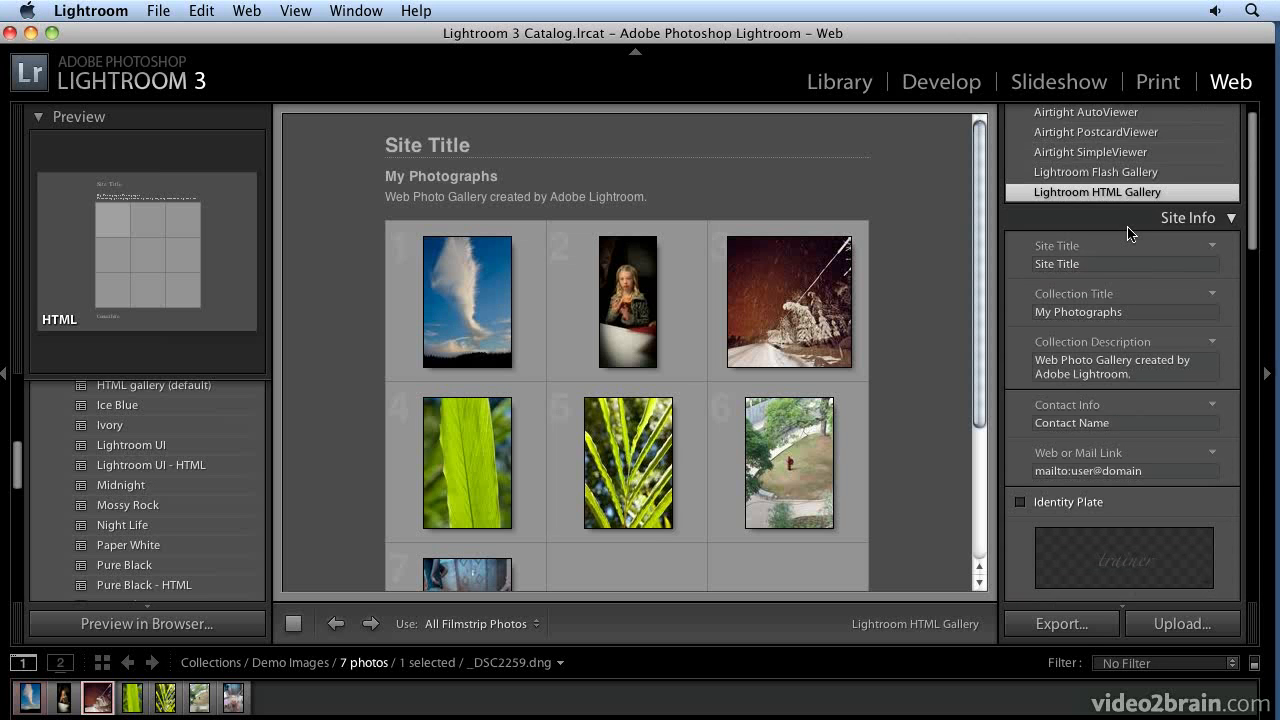
pyautogui.scroll(-15, 1128, 232)
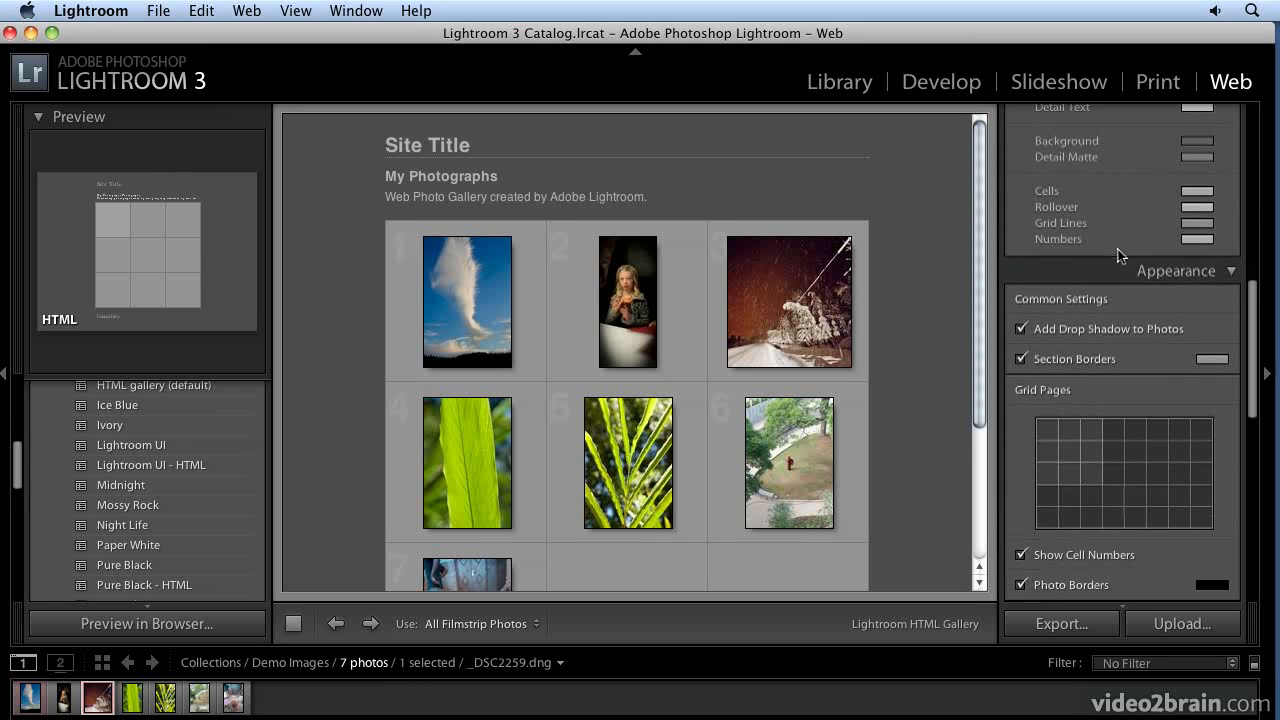
pyautogui.scroll(-8, 1118, 256)
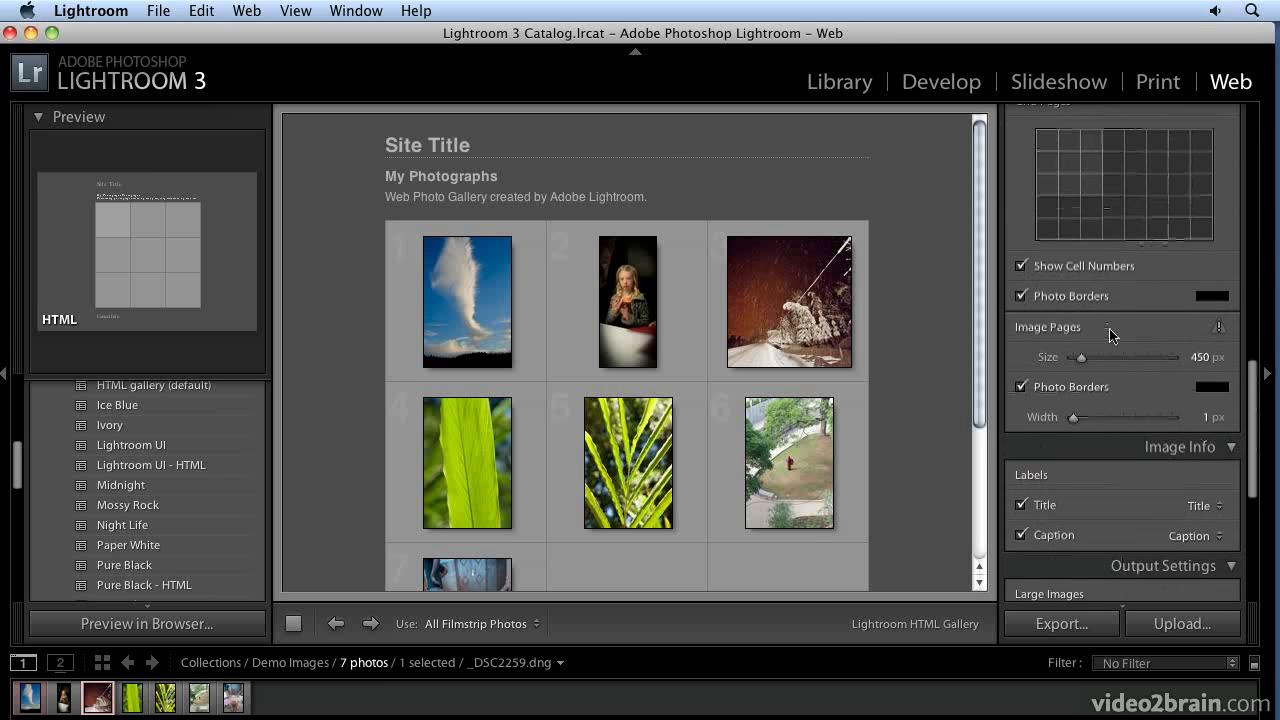
pyautogui.scroll(-5, 1110, 334)
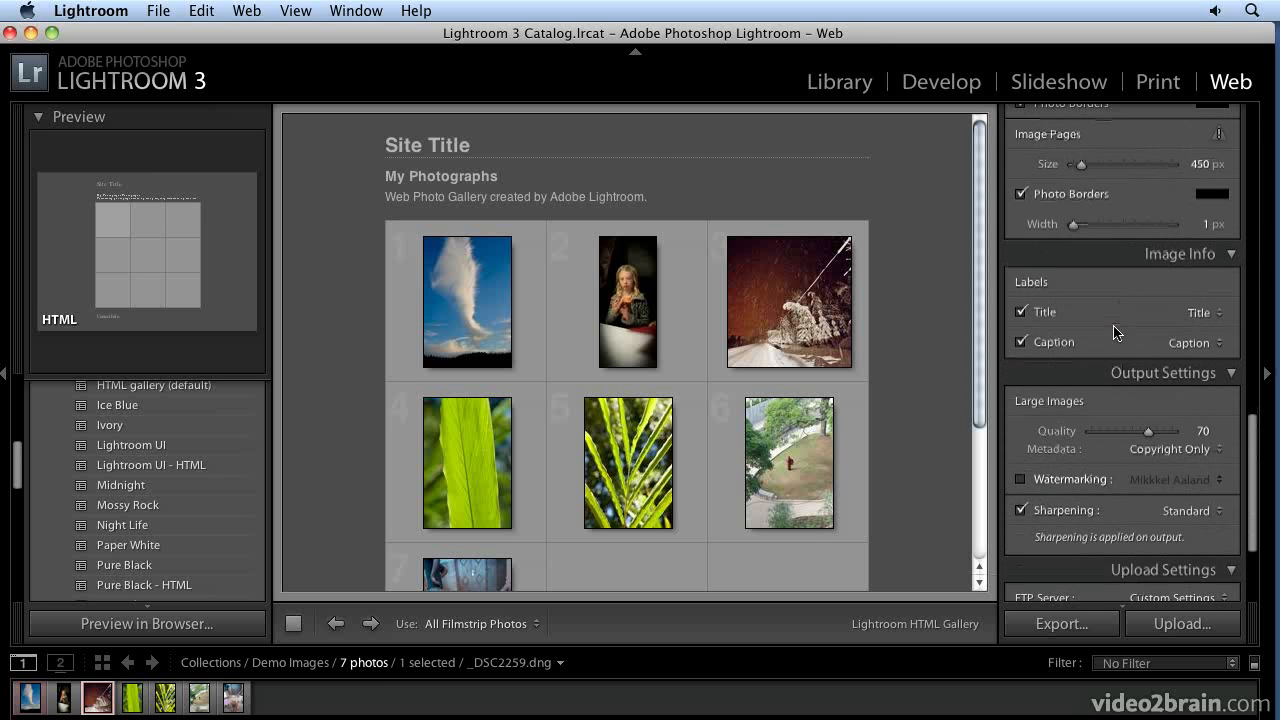
pyautogui.click(1020, 481)
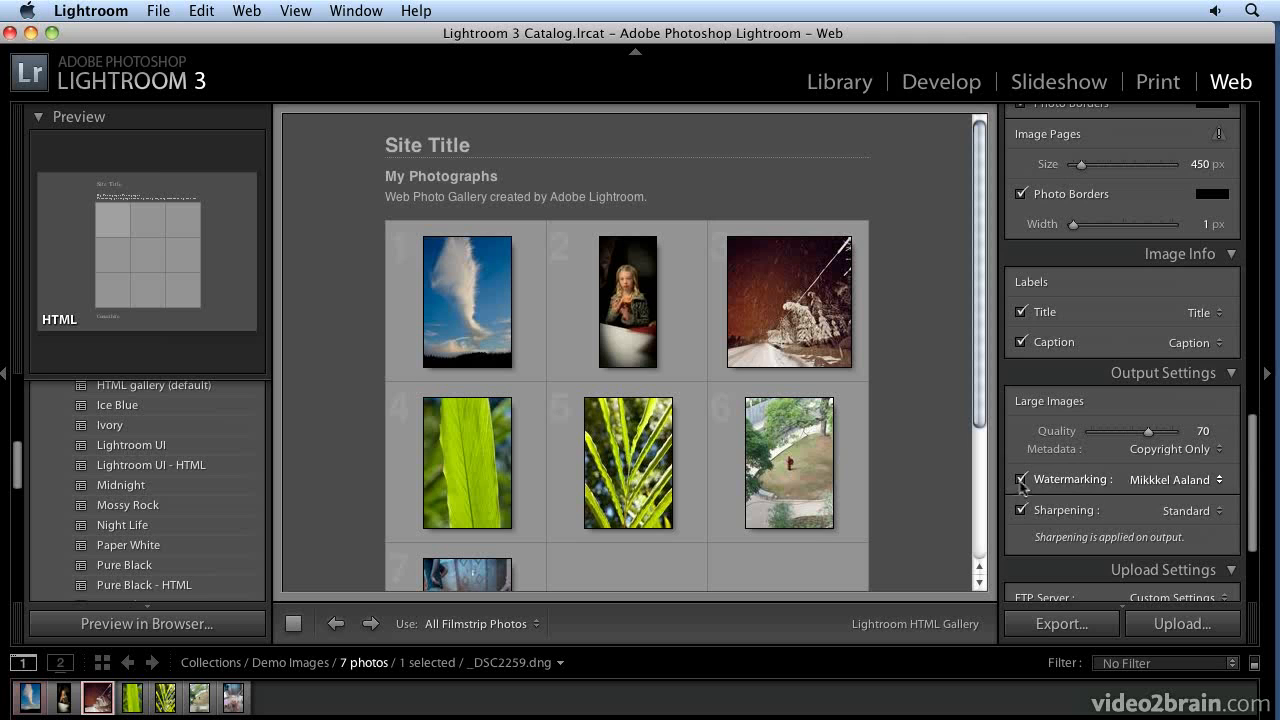
# Open the Watermark Editor for the selected name watermark and look at its font choices
pyautogui.click(1192, 481)
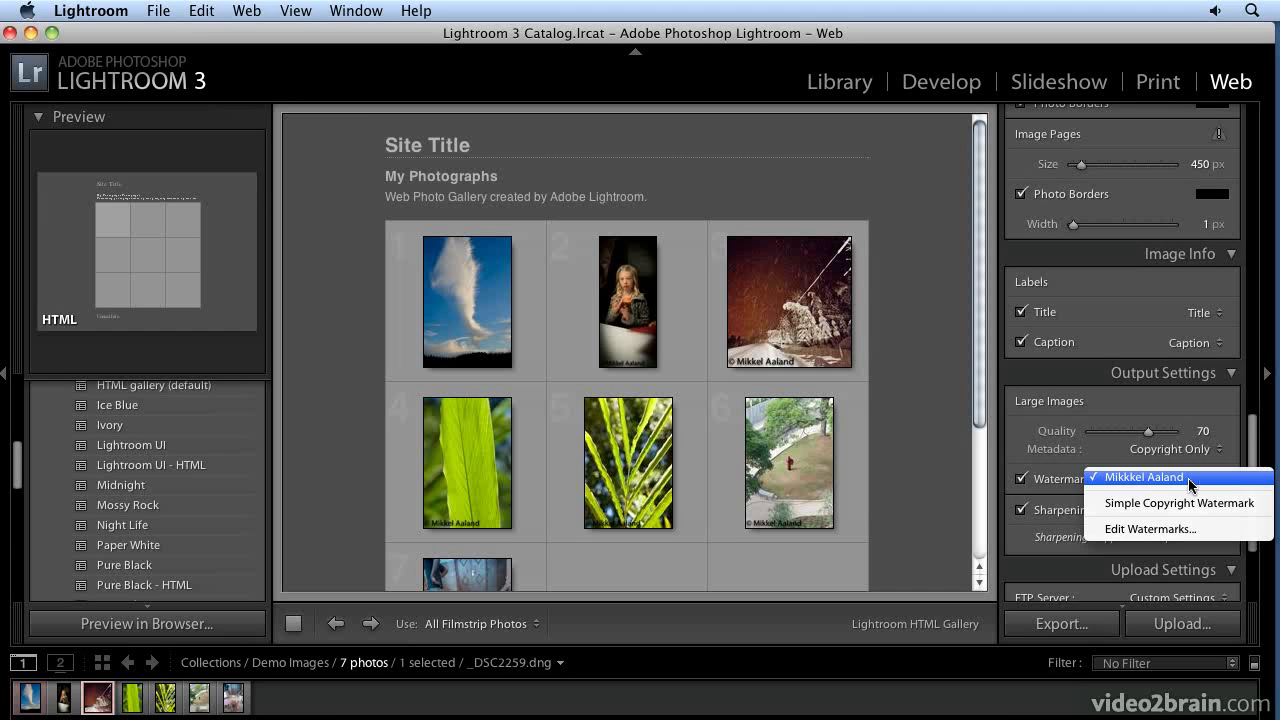
pyautogui.click(1192, 530)
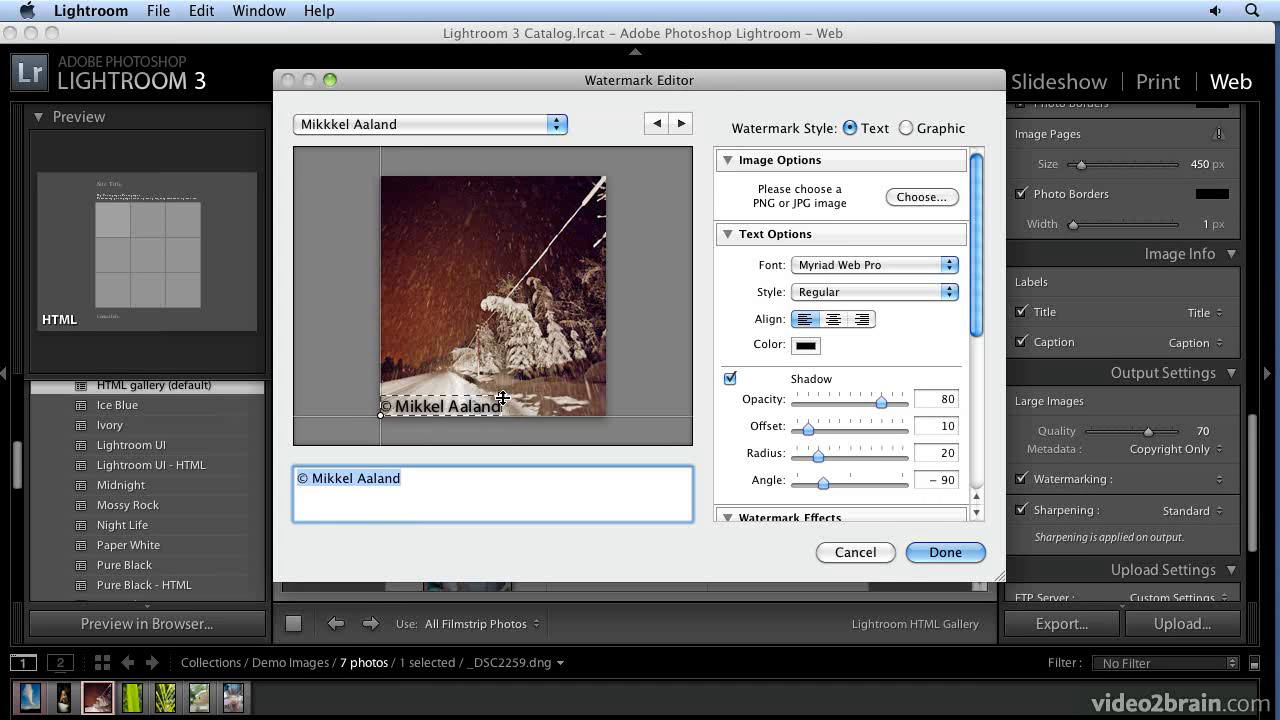
pyautogui.moveTo(445, 415)
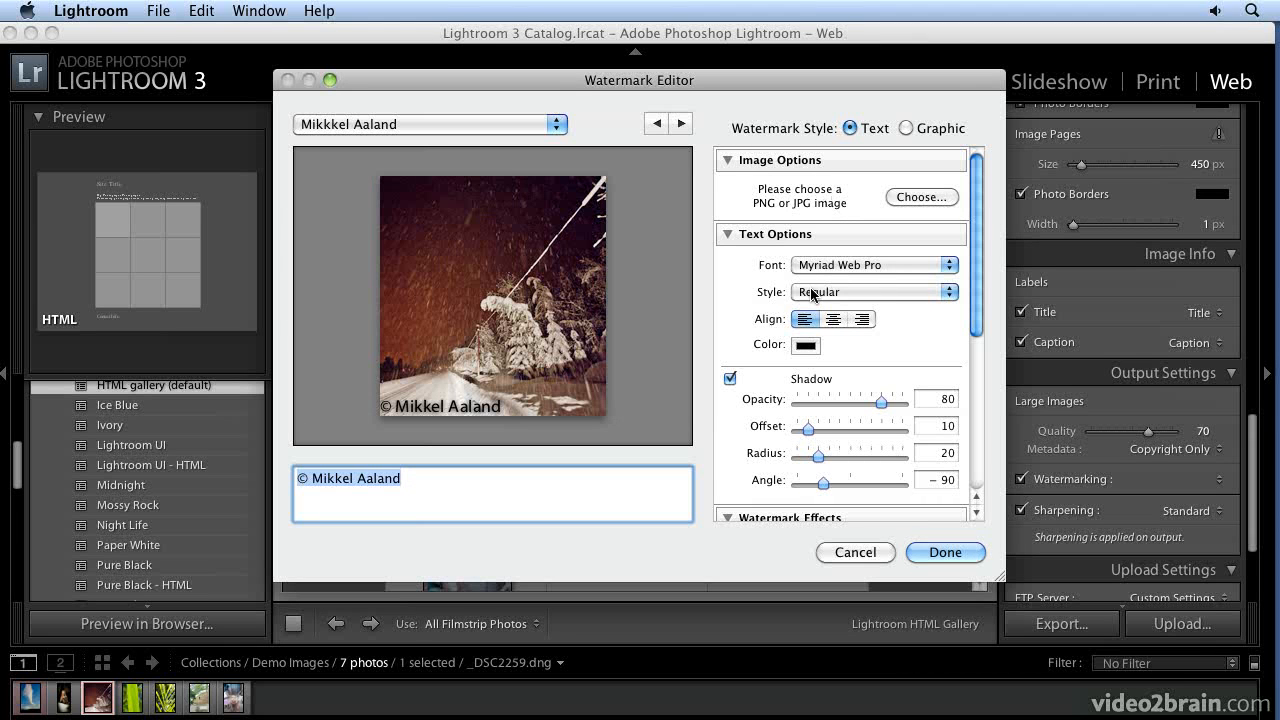
pyautogui.click(871, 264)
pyautogui.click(872, 267)
pyautogui.scroll(-2, 880, 400)
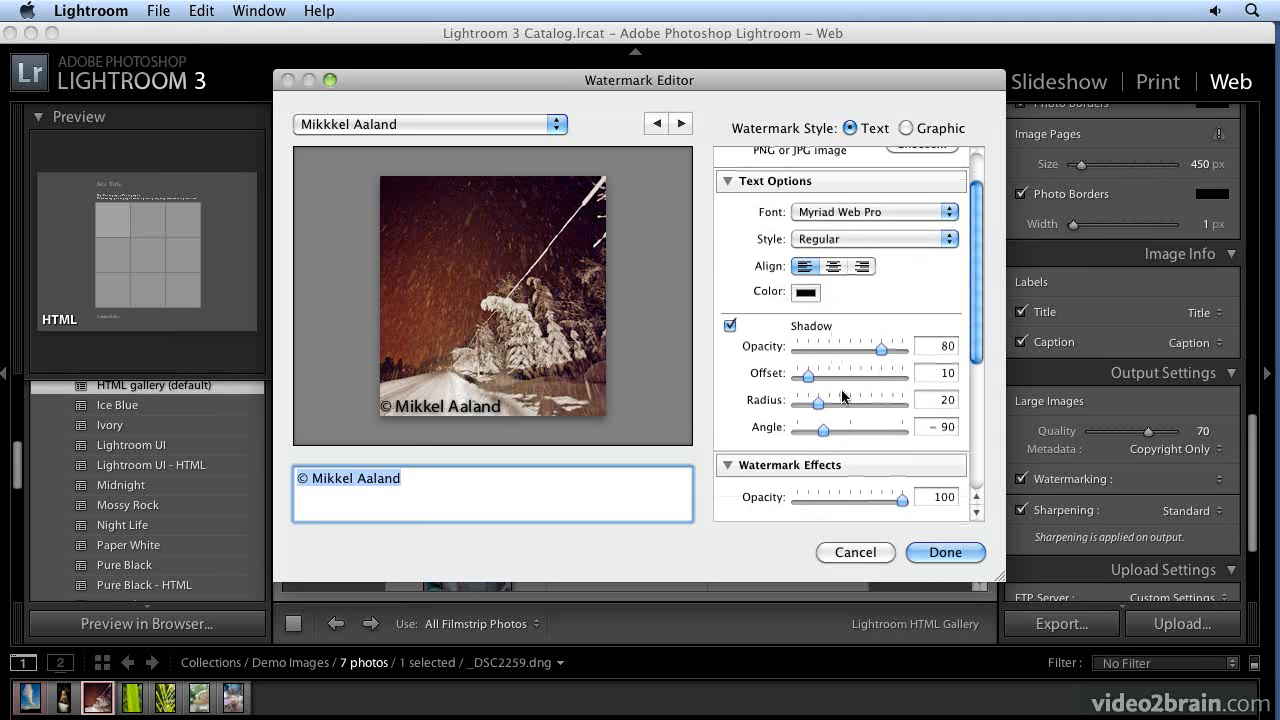
# Set the watermark's opacity to 60, its proportional size to 27 and its horizontal inset to 3
pyautogui.scroll(-5, 880, 366)
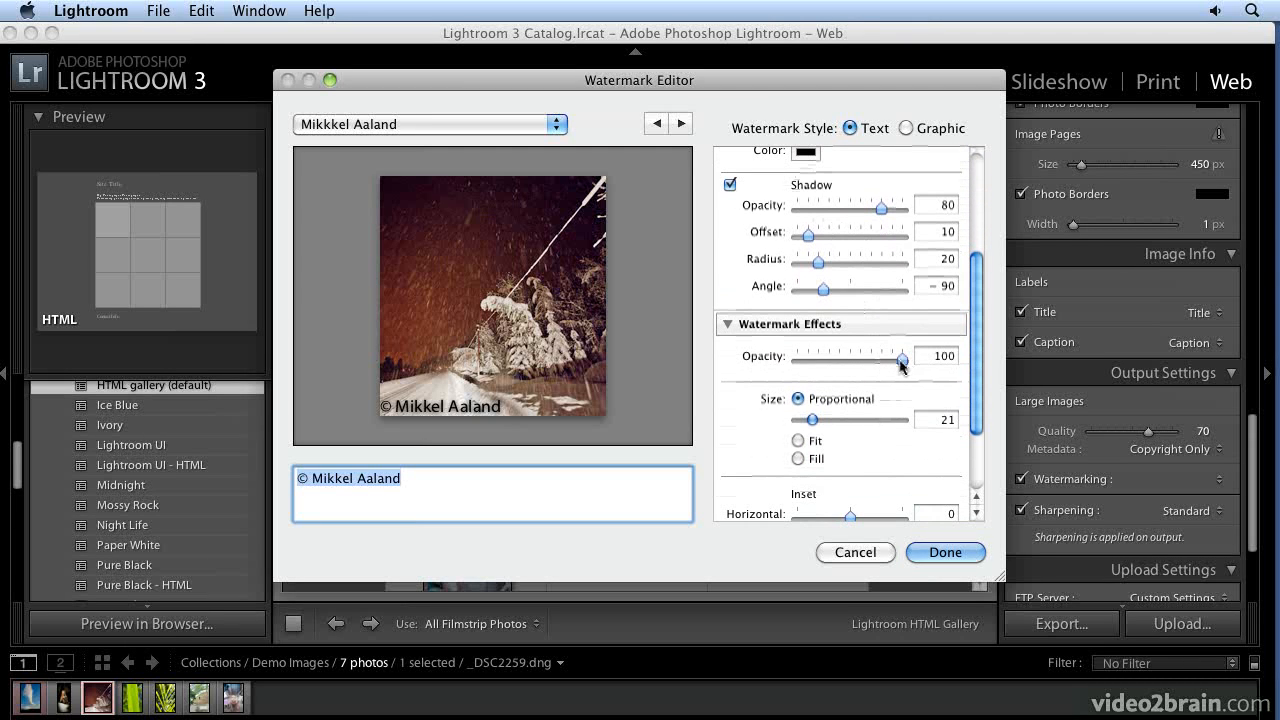
pyautogui.moveTo(900, 366); pyautogui.dragTo(821, 399)
pyautogui.scroll(-1, 905, 406)
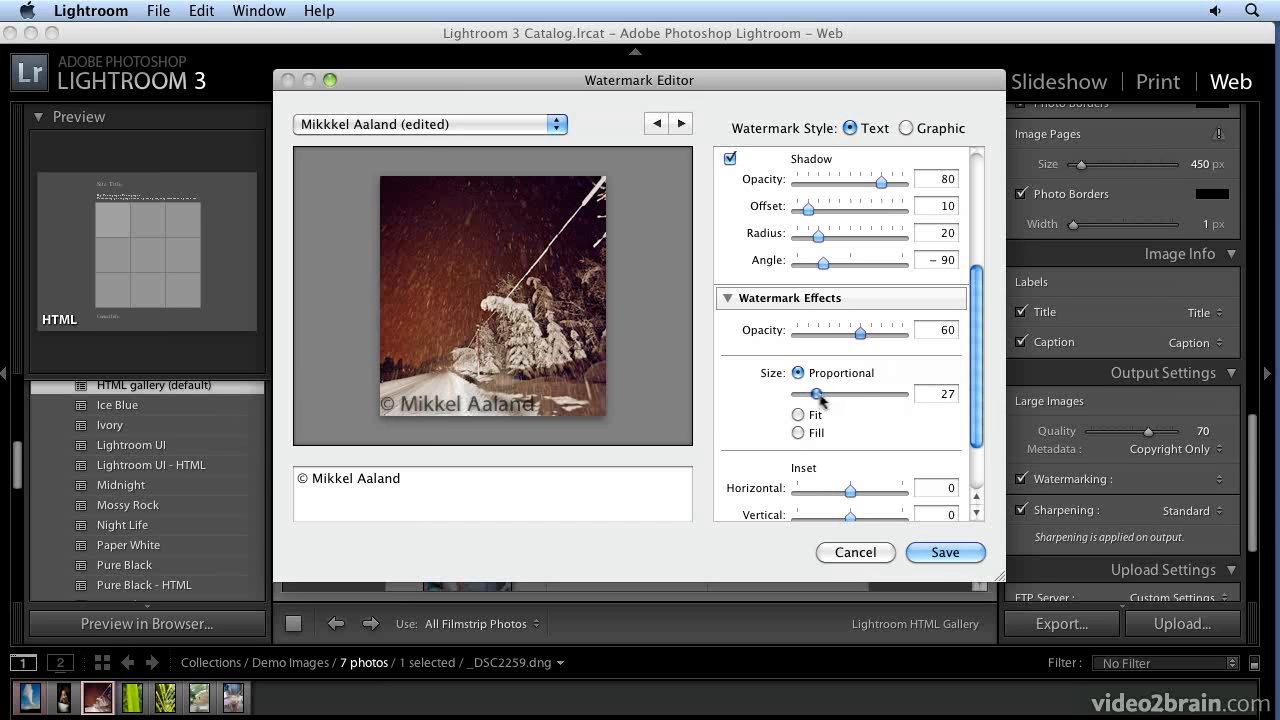
pyautogui.scroll(-3, 866, 415)
pyautogui.moveTo(856, 421)
pyautogui.moveTo(852, 416)
pyautogui.mouseDown()
pyautogui.moveTo(839, 412)
pyautogui.moveTo(866, 418)
pyautogui.mouseUp()
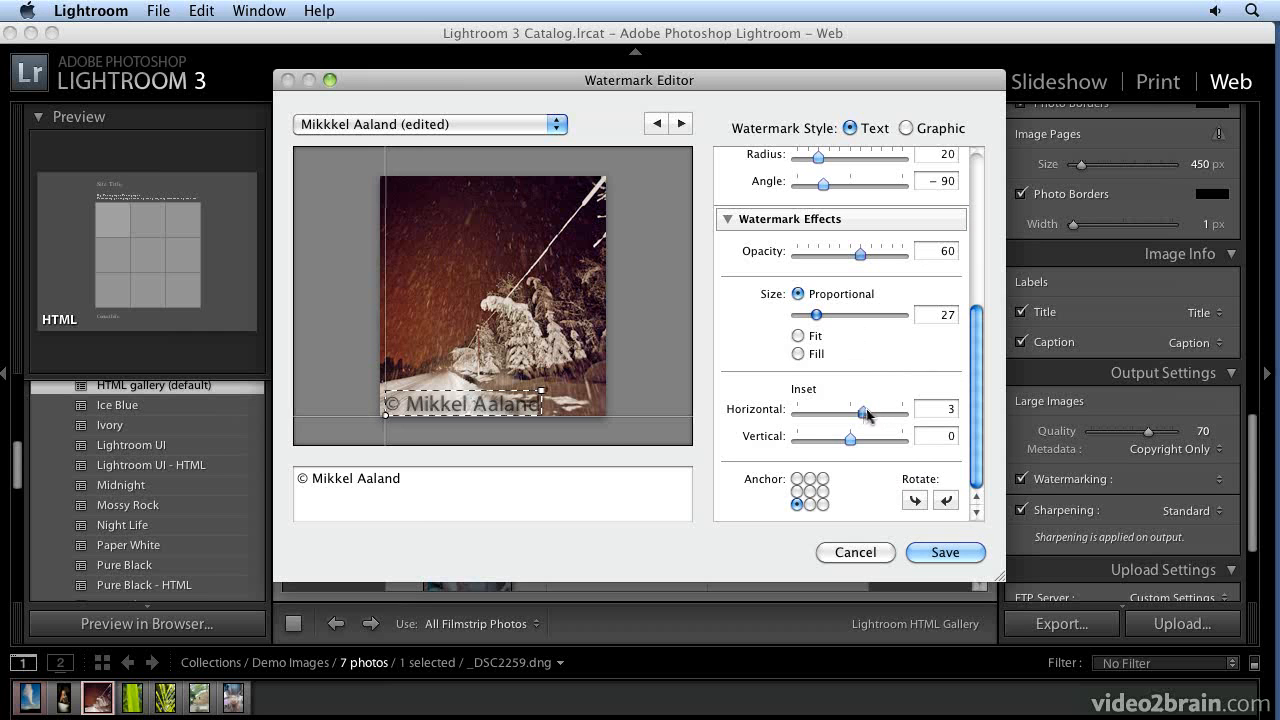
# Try the watermark's upper-left anchor, return it to the lower-left anchor, and rotate the text through a full turn
pyautogui.click(799, 481)
pyautogui.click(799, 505)
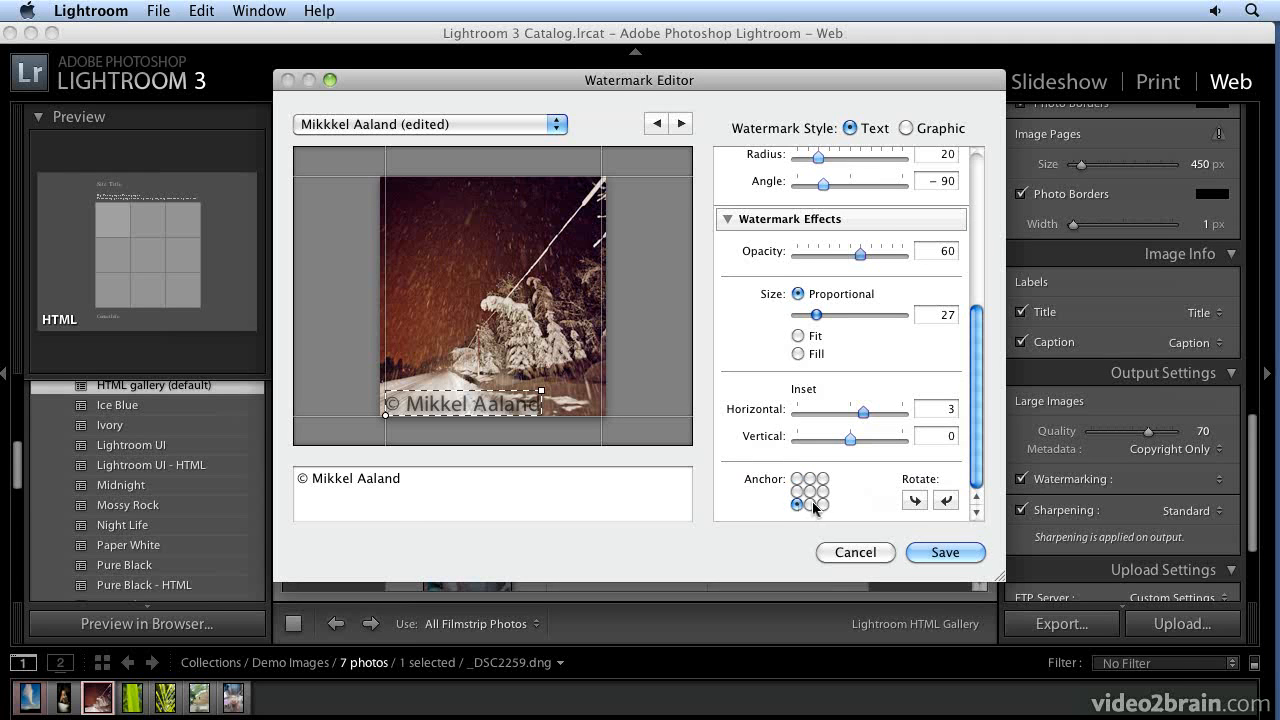
pyautogui.click(912, 503)
pyautogui.click(907, 501)
pyautogui.click(915, 502)
pyautogui.click(915, 502)
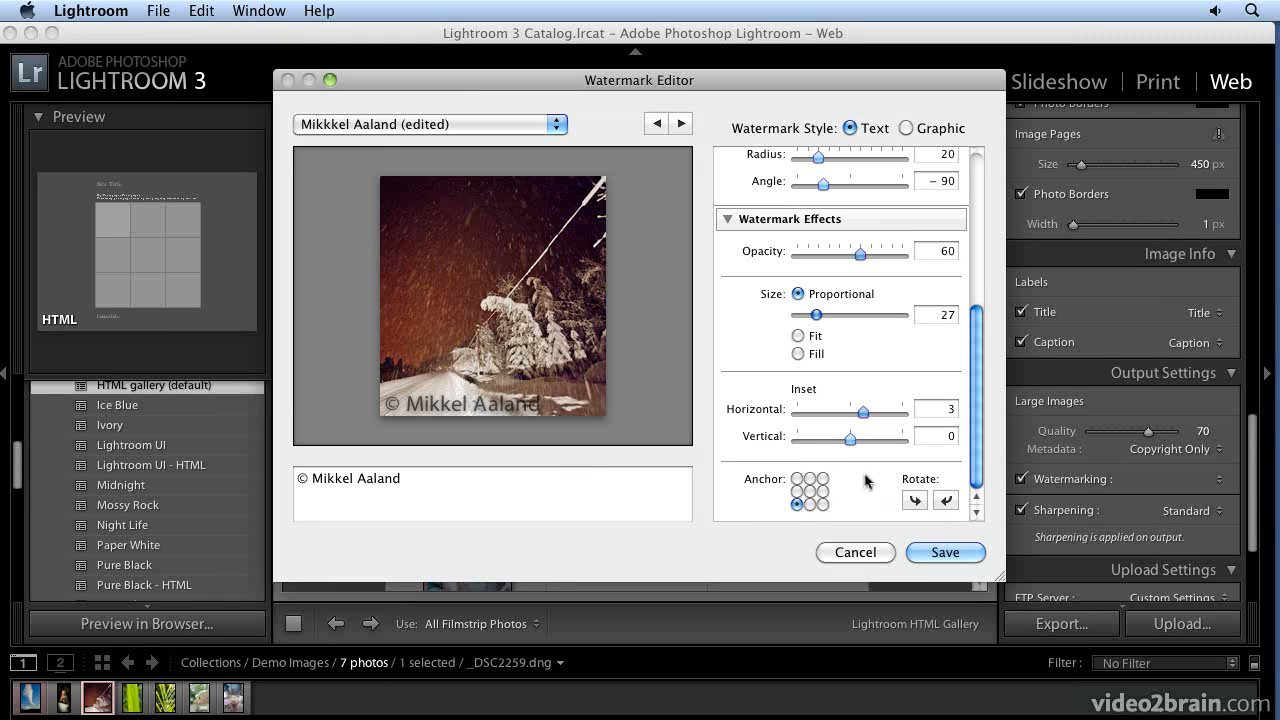
# Discard the watermark edits and look over the watermarked photos in the web gallery
pyautogui.scroll(3, 872, 470)
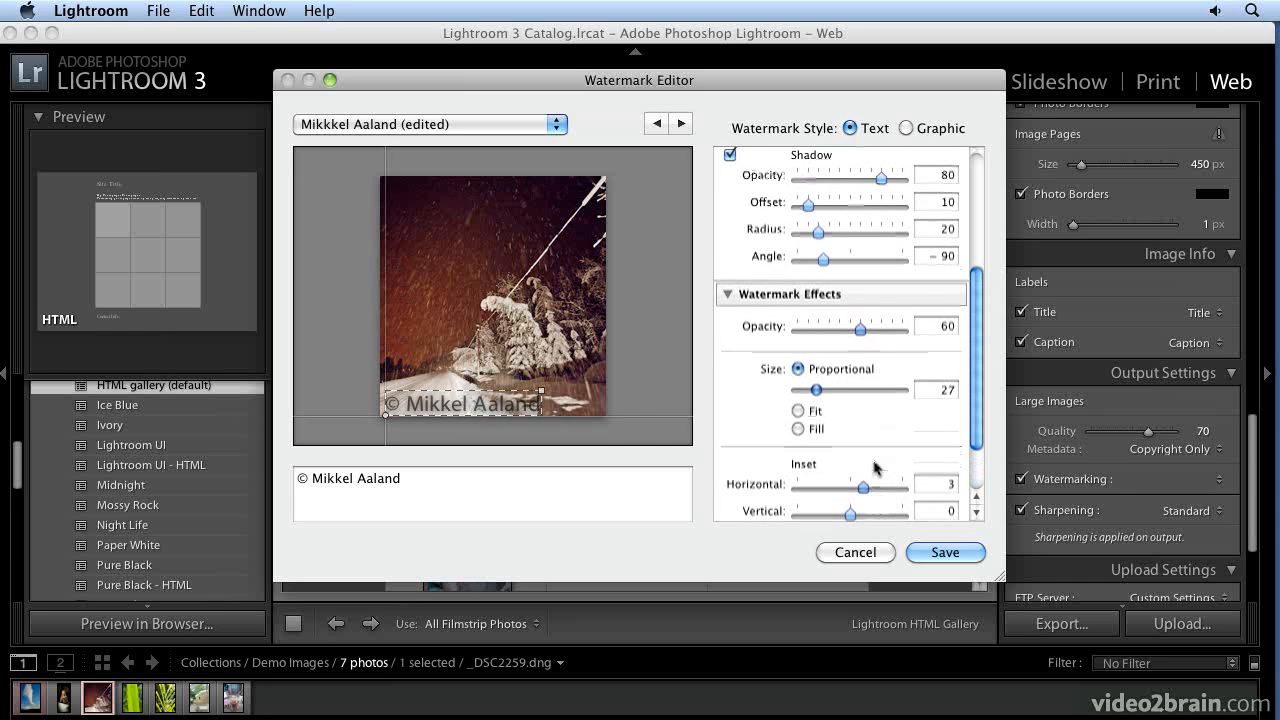
pyautogui.scroll(1, 874, 468)
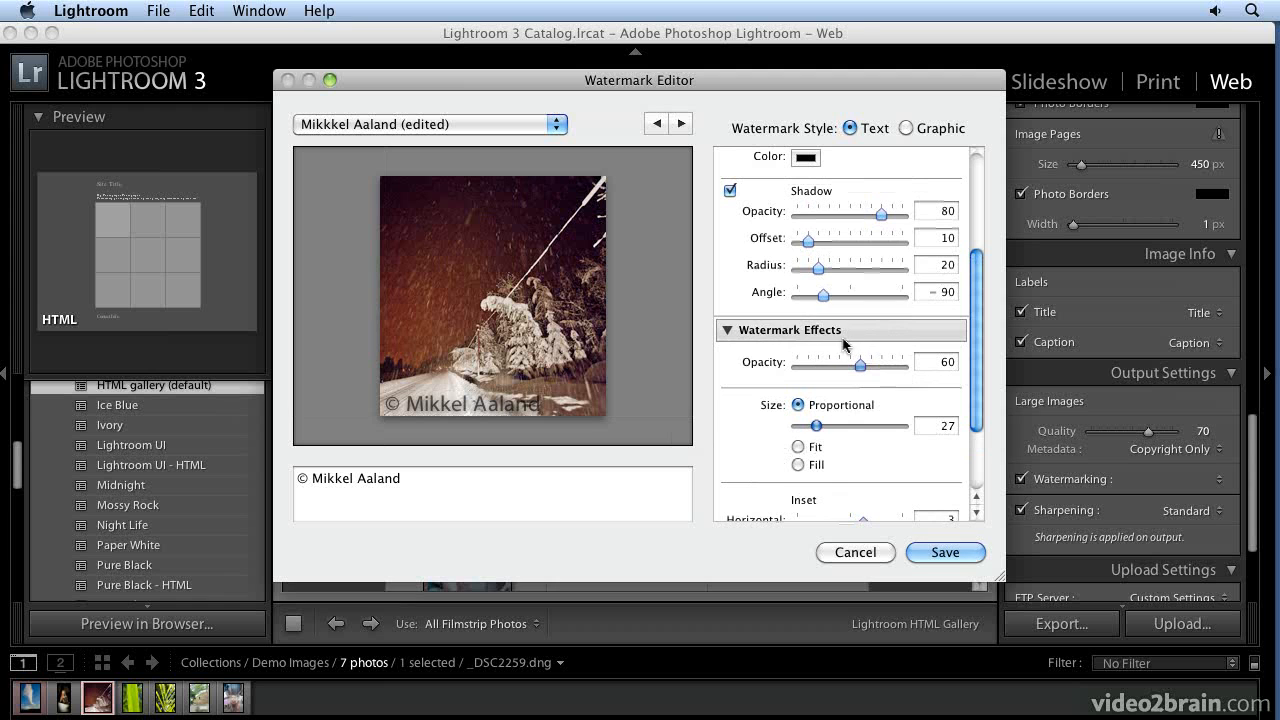
pyautogui.scroll(-2, 959, 441)
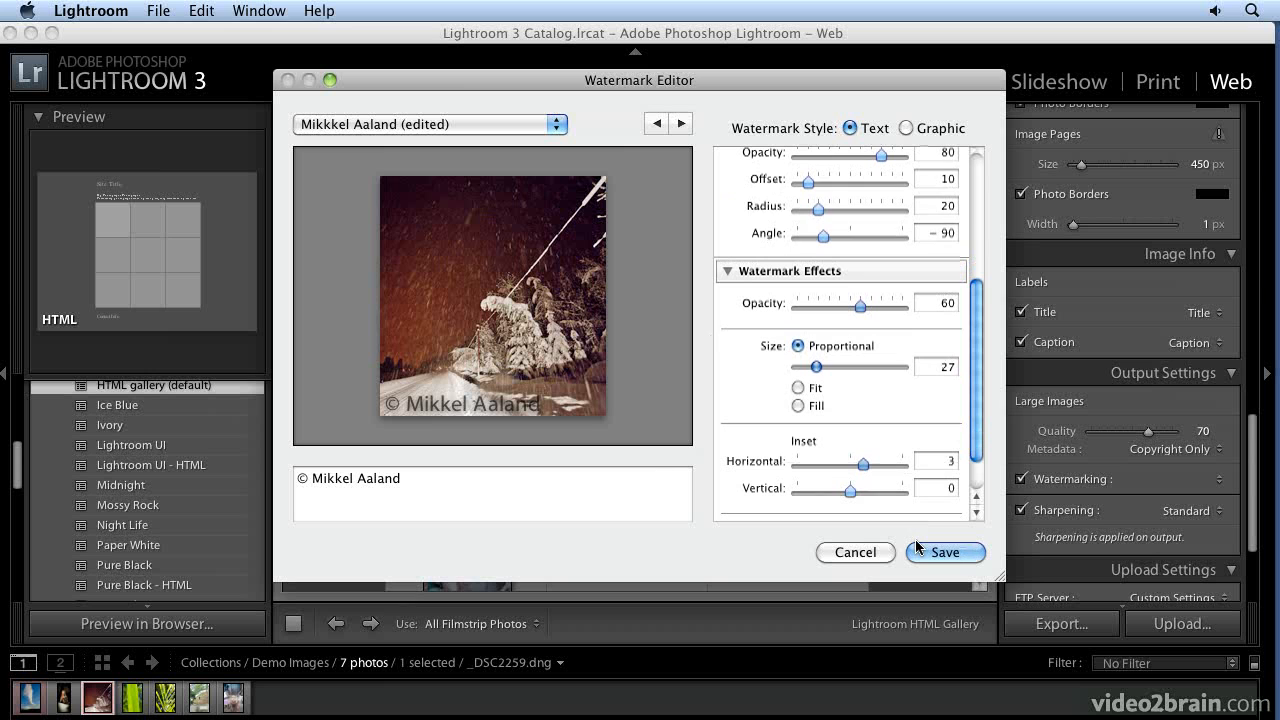
pyautogui.click(857, 553)
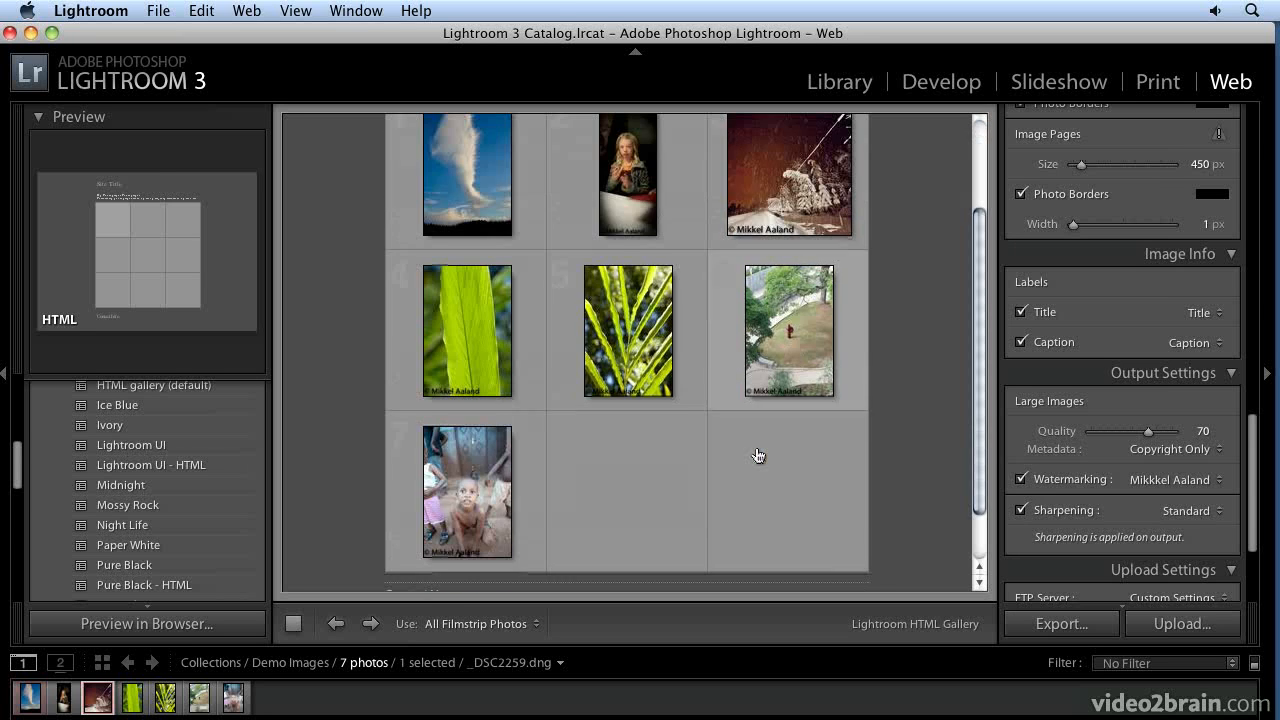
pyautogui.scroll(-3, 760, 457)
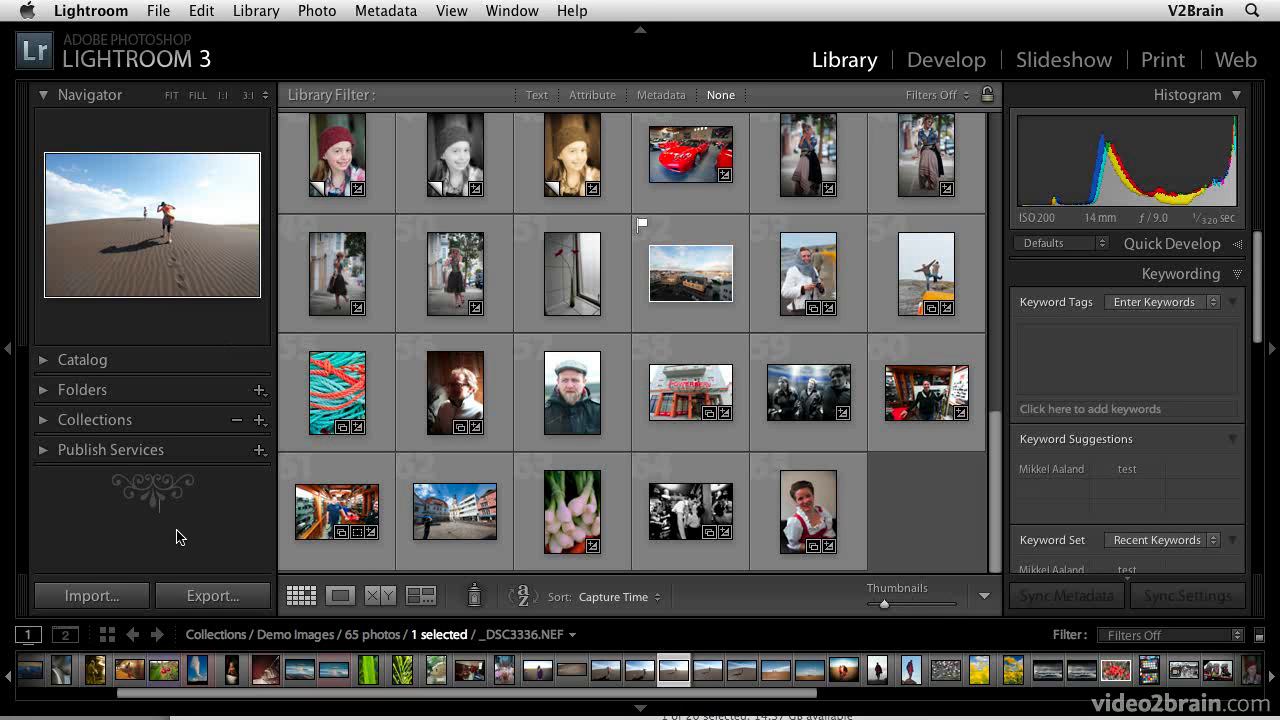
# Open the photo import for the SD Plus card from the Library module
pyautogui.click(107, 597)
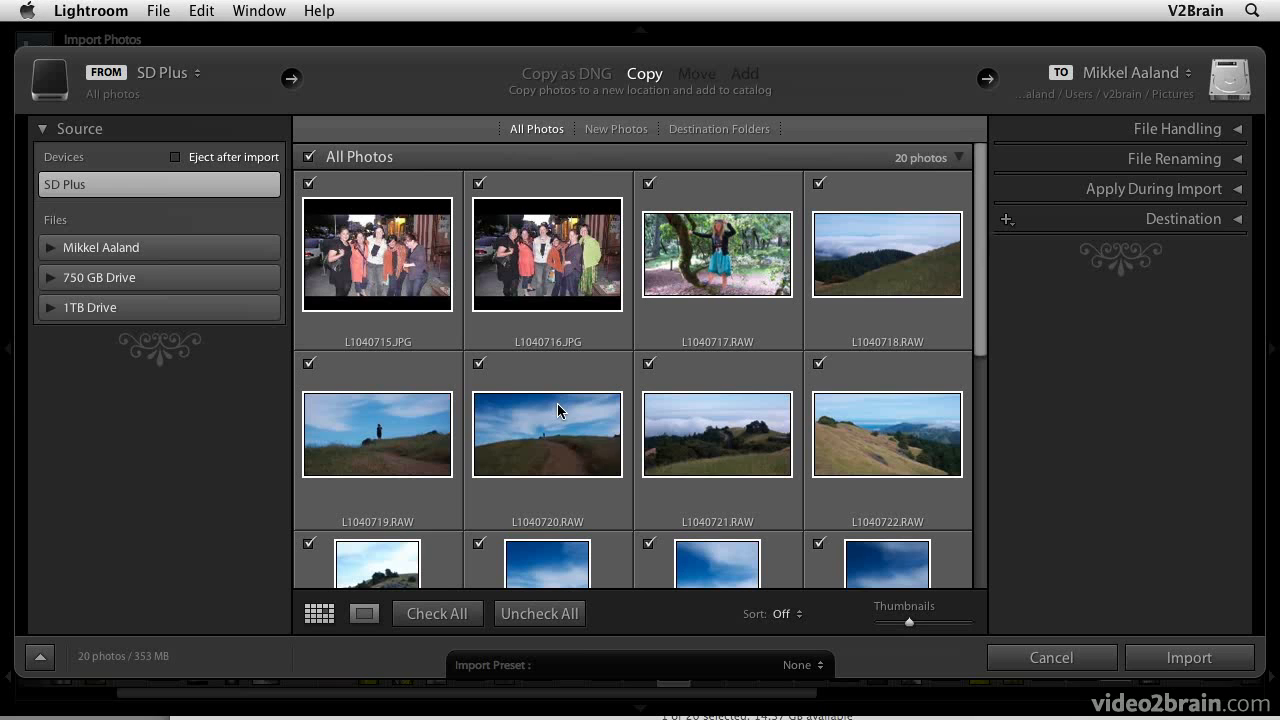
pyautogui.moveTo(558, 410)
# Look through the SD Plus card's thumbnails down to the end, checking the file details of the MOV video L1040728
pyautogui.scroll(-1, 533, 310)
pyautogui.scroll(-8, 533, 310)
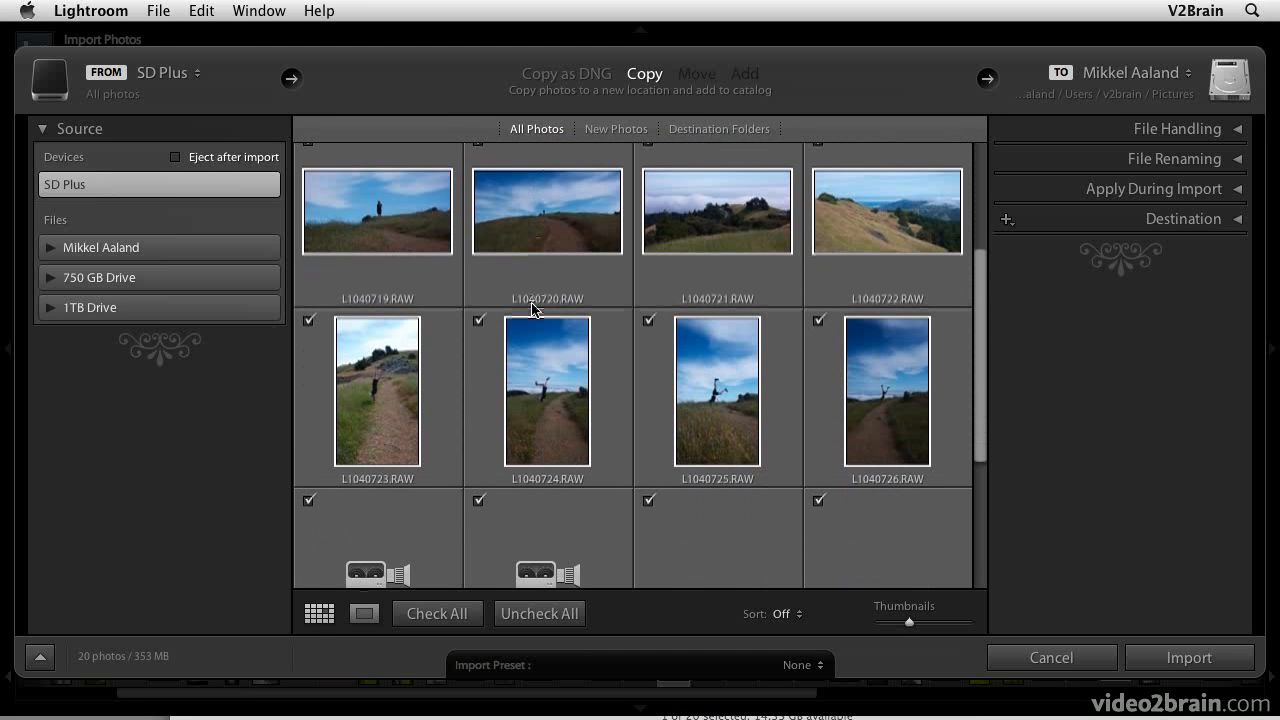
pyautogui.scroll(-1, 533, 310)
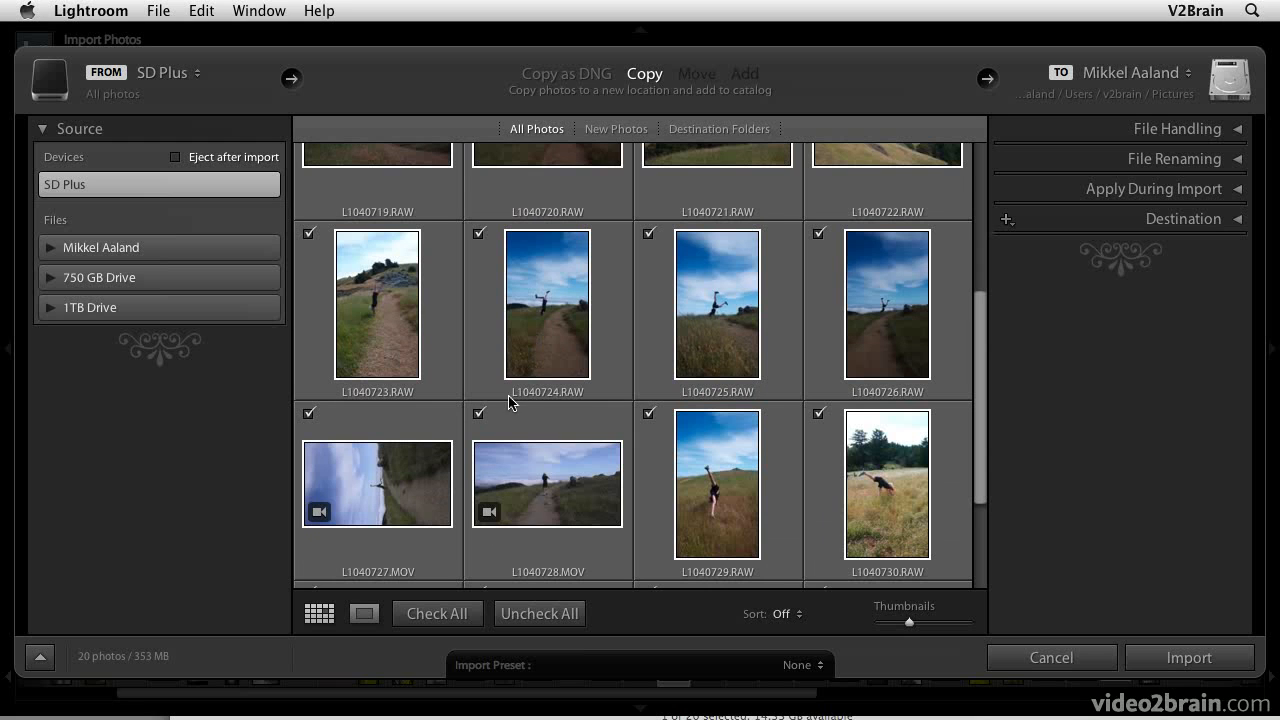
pyautogui.scroll(-1, 530, 434)
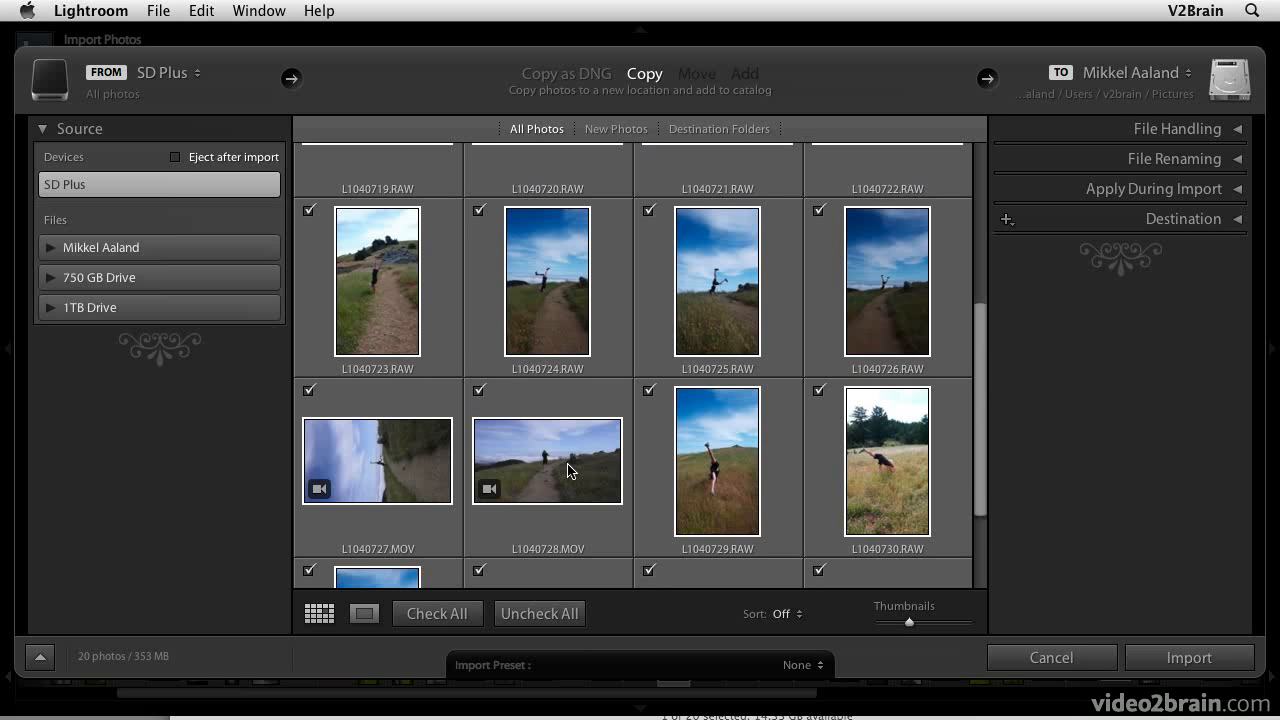
pyautogui.moveTo(568, 471)
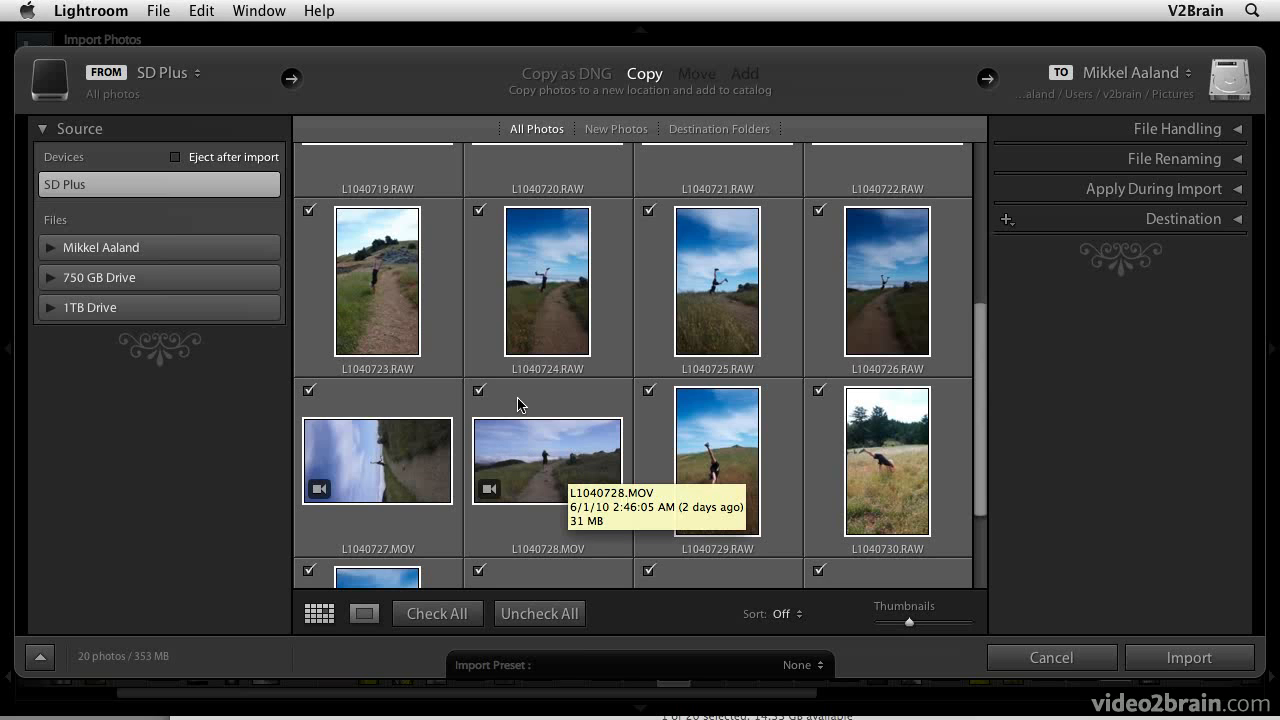
pyautogui.scroll(-1, 543, 408)
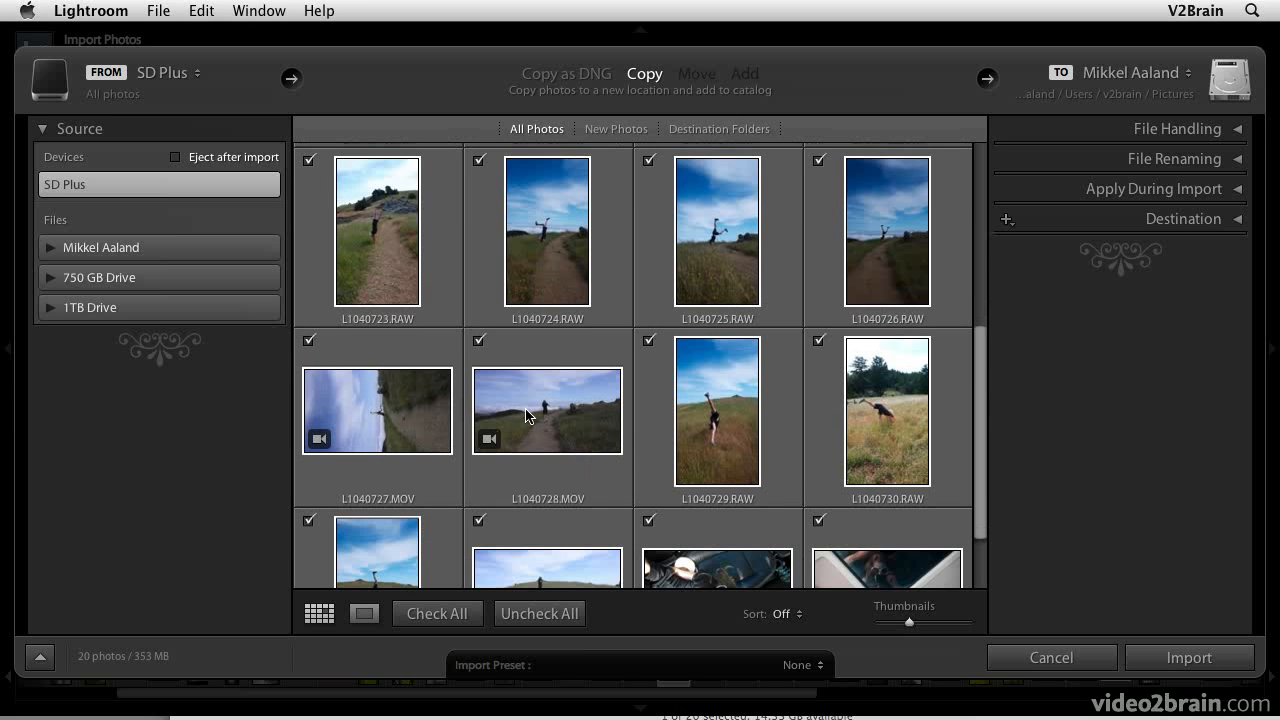
pyautogui.moveTo(518, 421)
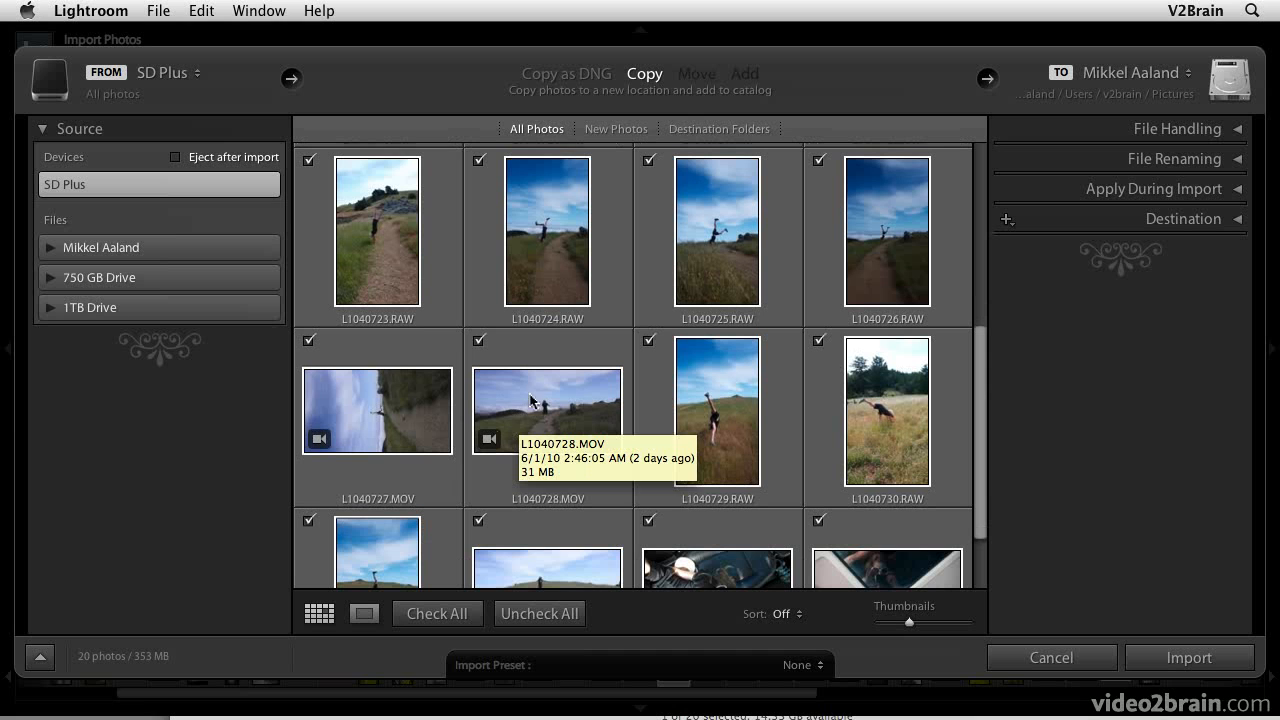
pyautogui.scroll(-3, 507, 423)
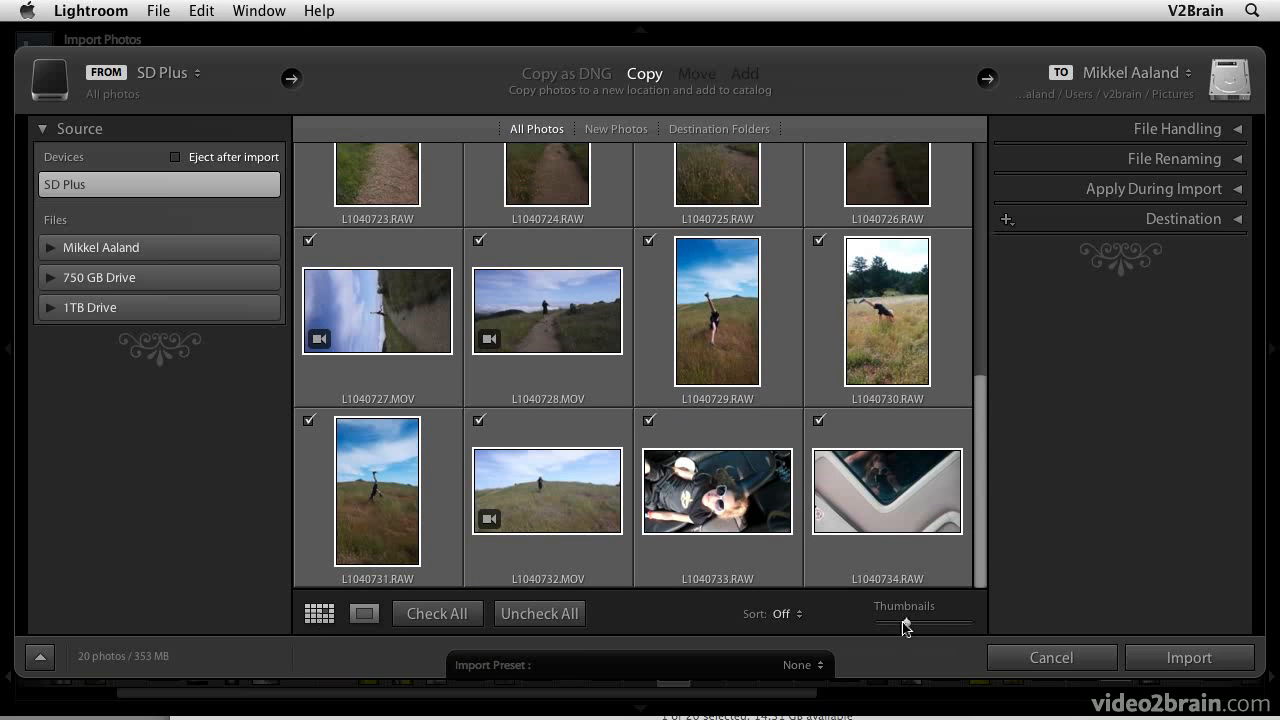
# Preview several of the card's photos enlarged in Loupe view, up to L1040718.RAW, and return to the thumbnail grid
pyautogui.moveTo(906, 626)
pyautogui.mouseDown()
pyautogui.moveTo(893, 624)
pyautogui.moveTo(908, 627)
pyautogui.mouseUp()
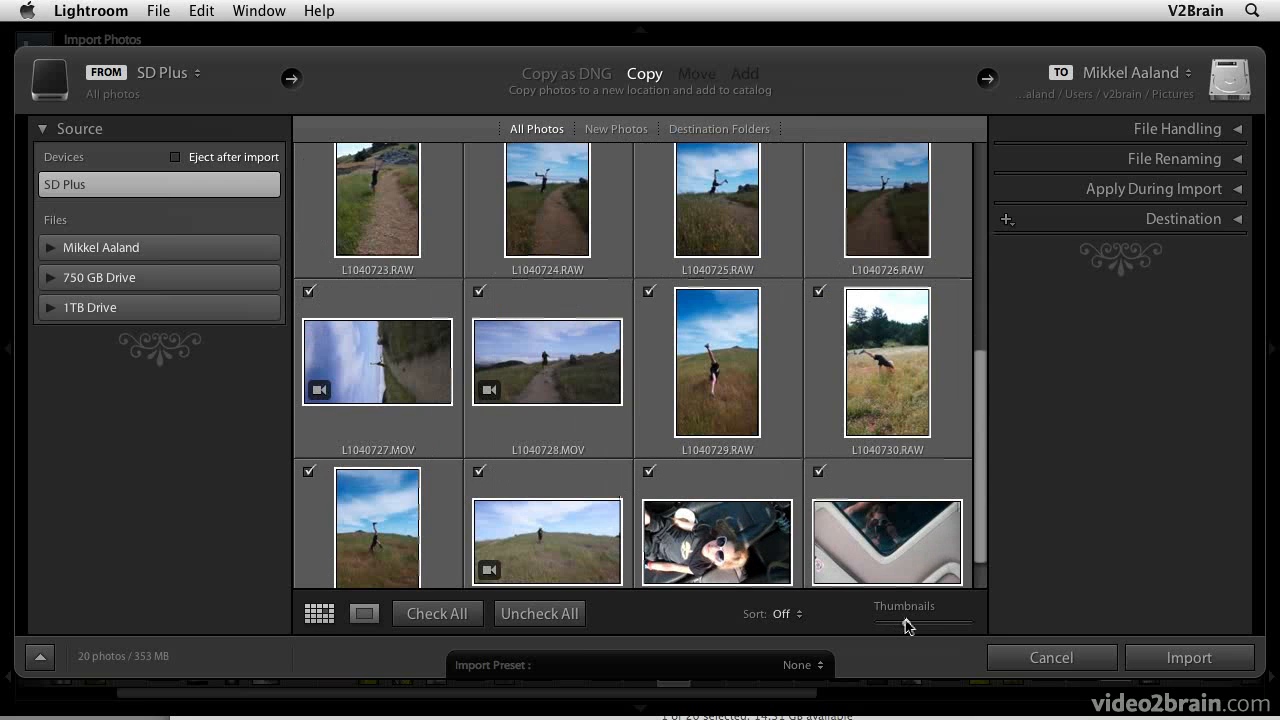
pyautogui.click(364, 613)
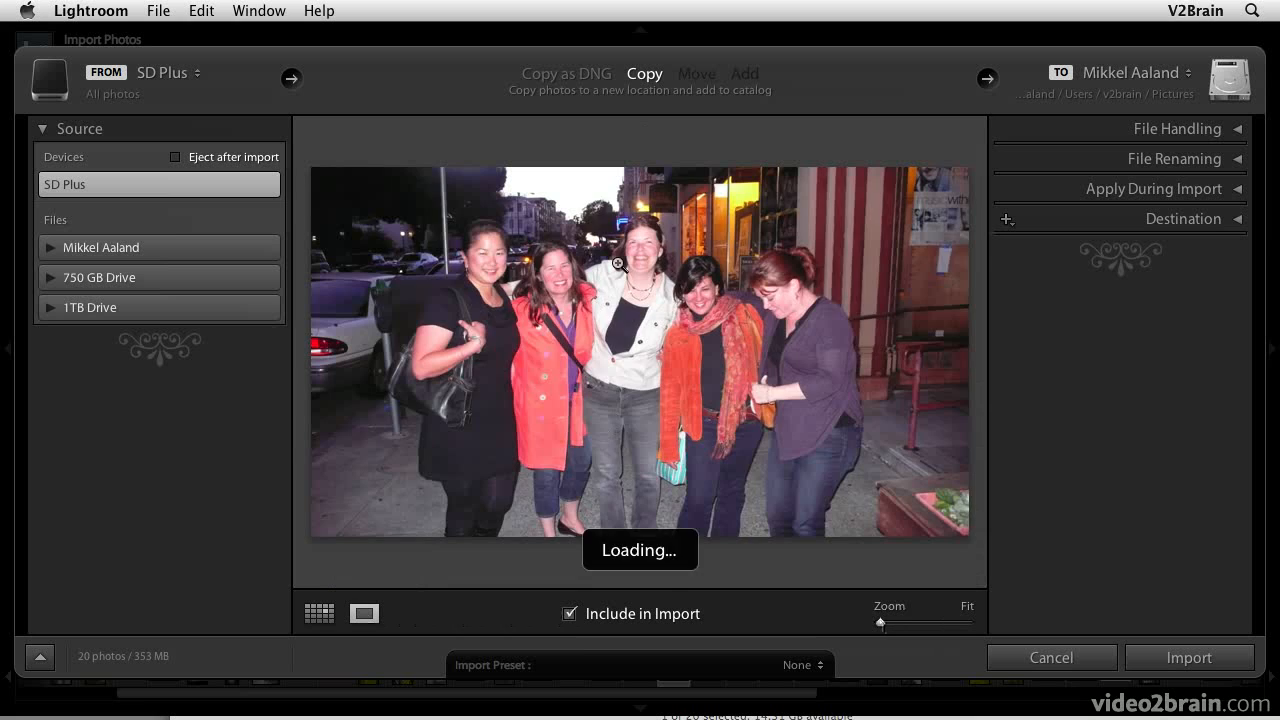
pyautogui.click(620, 265)
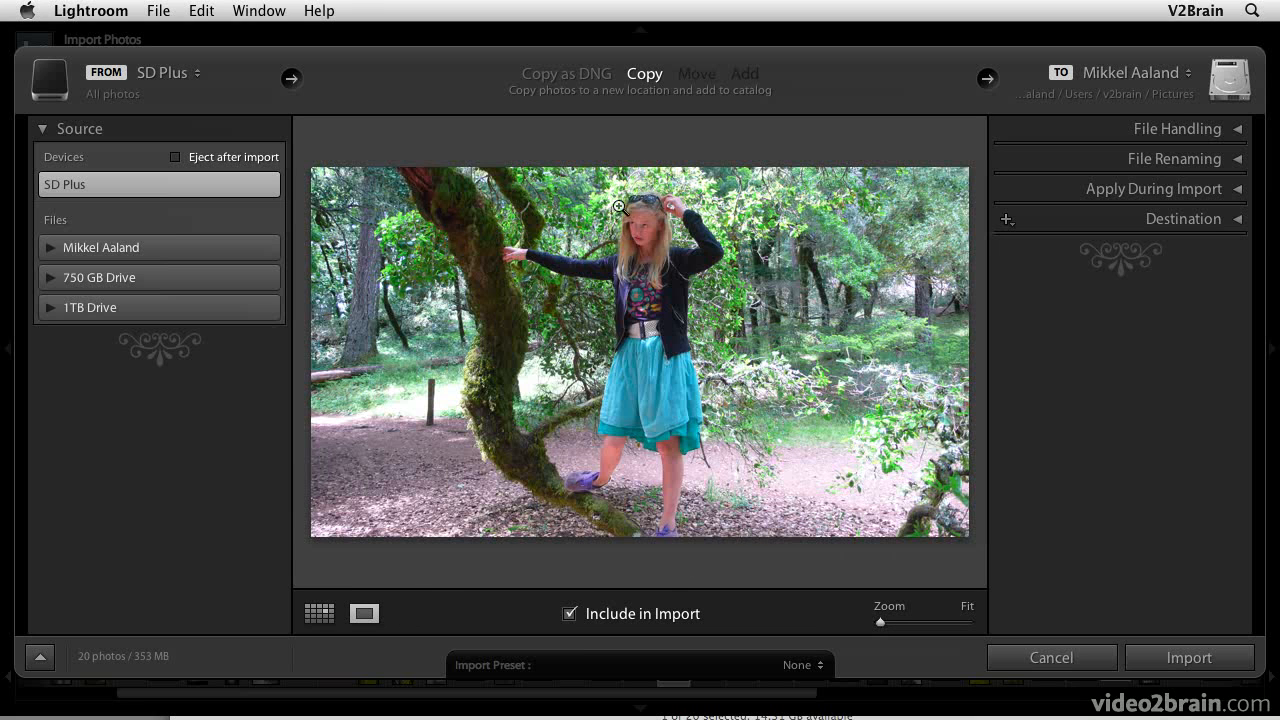
pyautogui.press('Right')
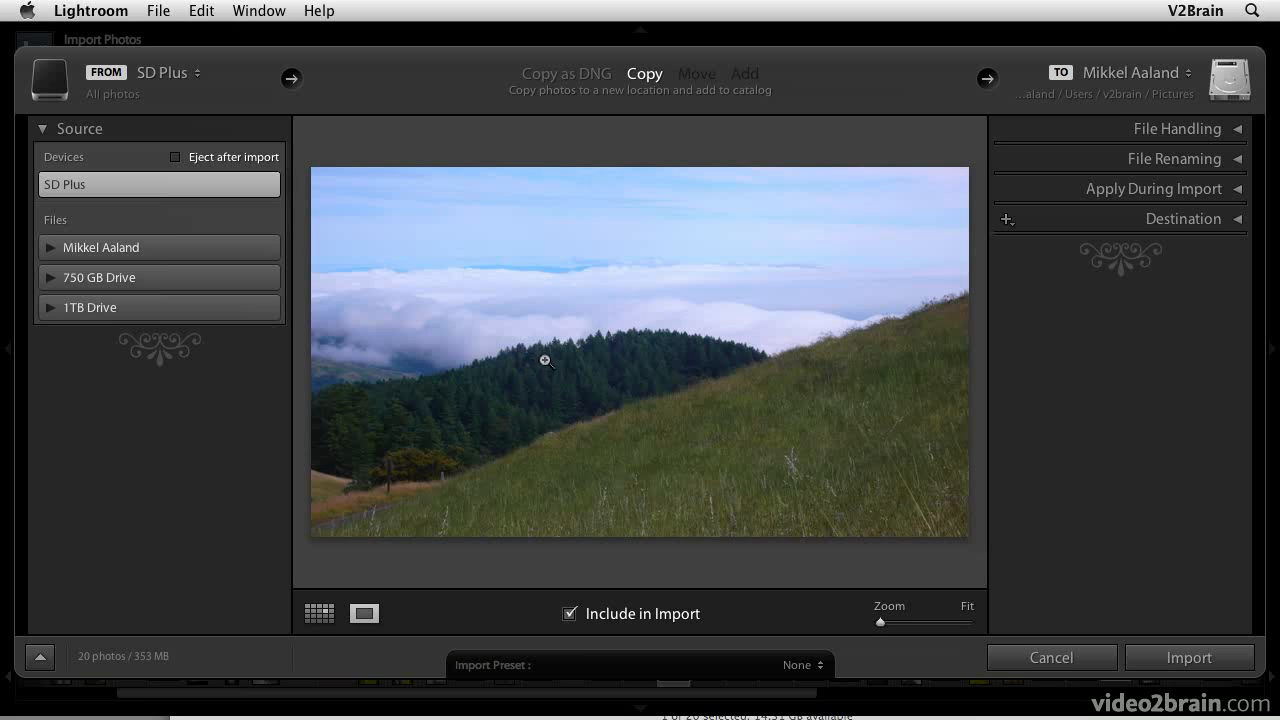
pyautogui.click(319, 613)
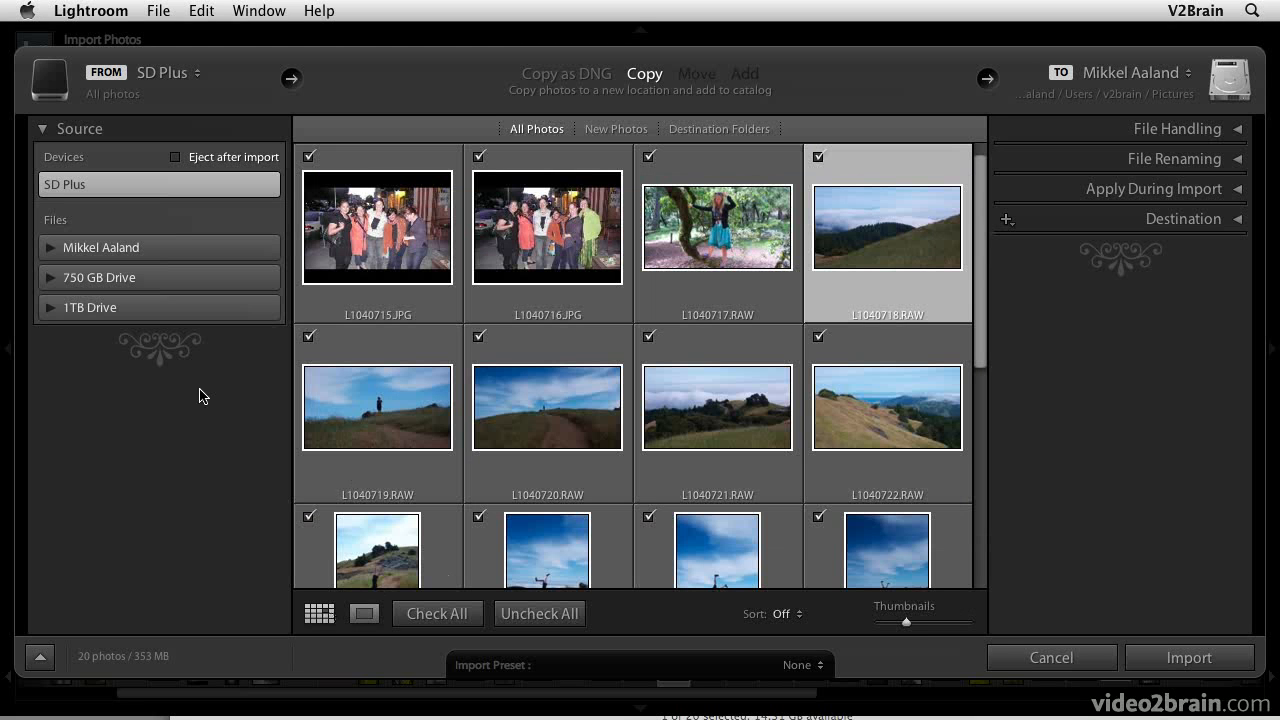
# Browse the folders of the 750 GB Drive source, including the year subfolders inside AA_Photos by Year
pyautogui.click(50, 280)
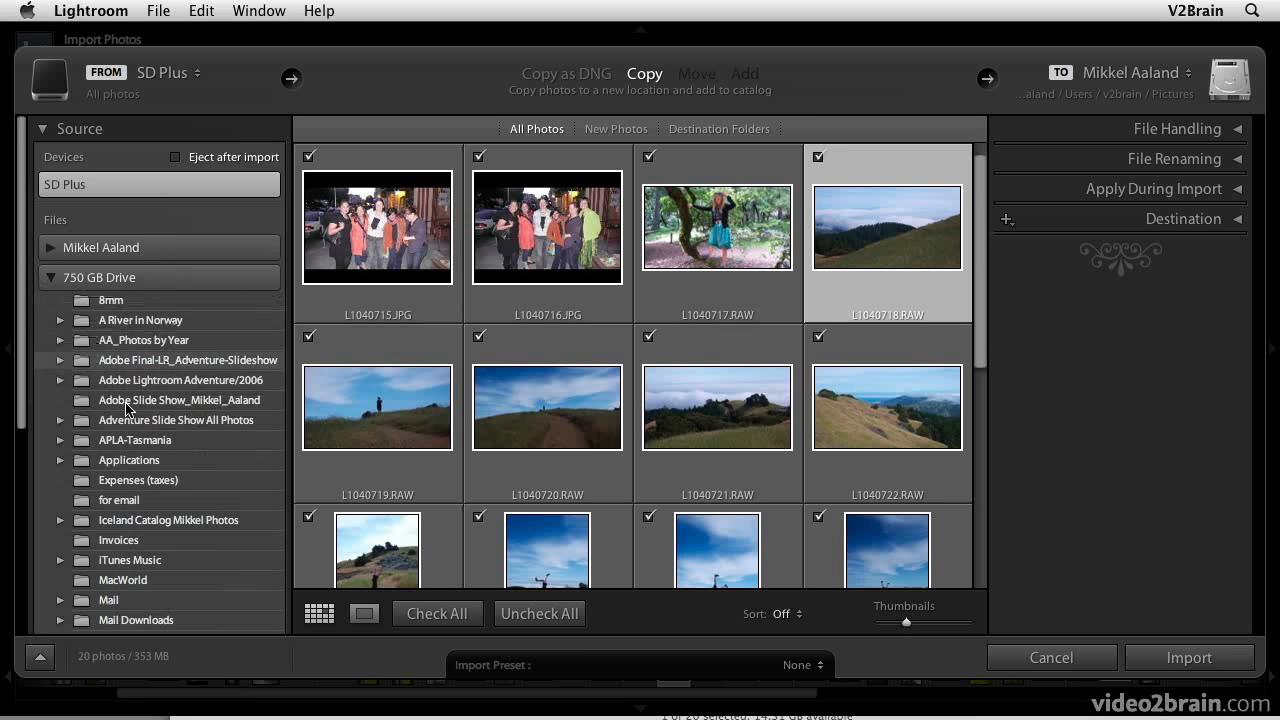
pyautogui.scroll(-1, 132, 428)
pyautogui.scroll(-10, 134, 425)
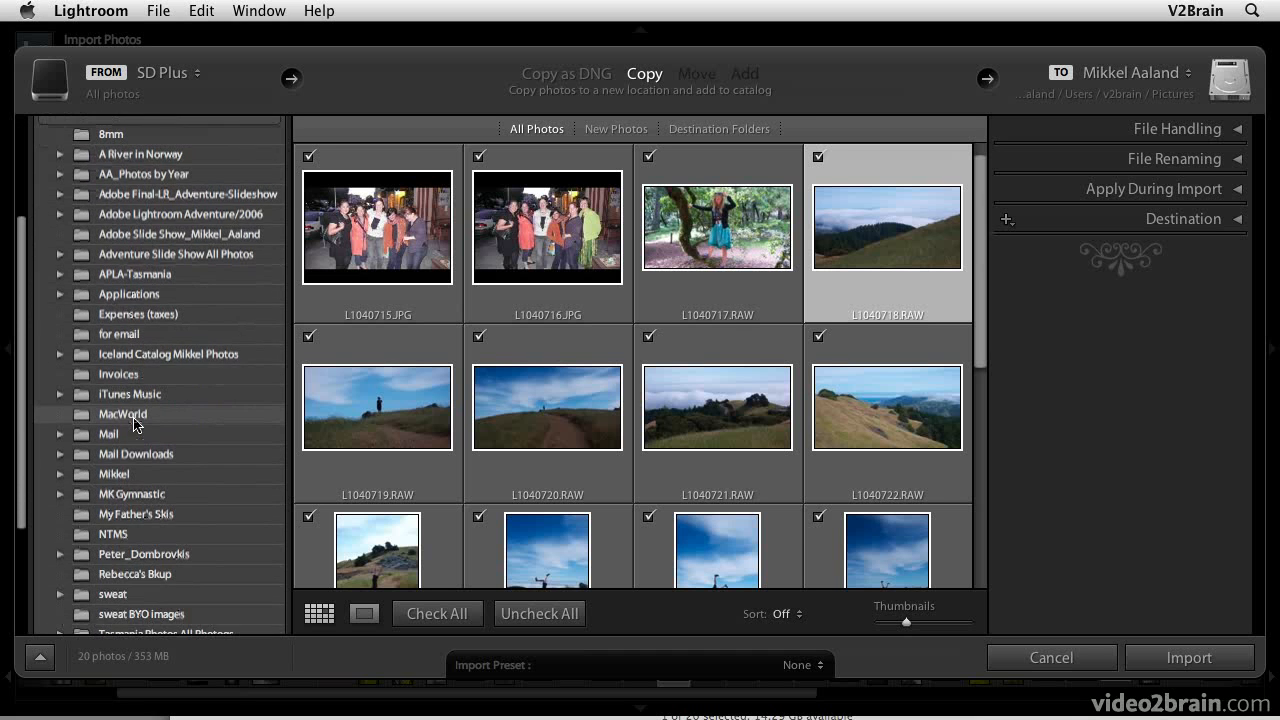
pyautogui.scroll(10, 134, 425)
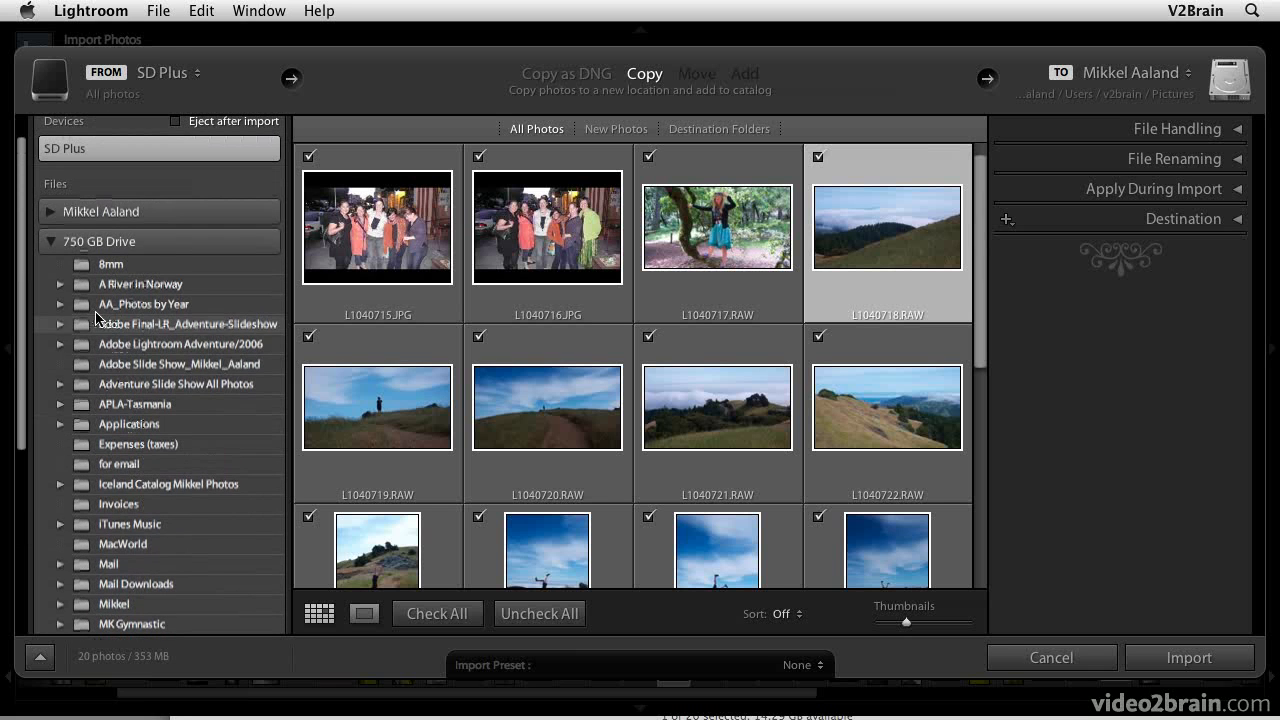
pyautogui.click(60, 303)
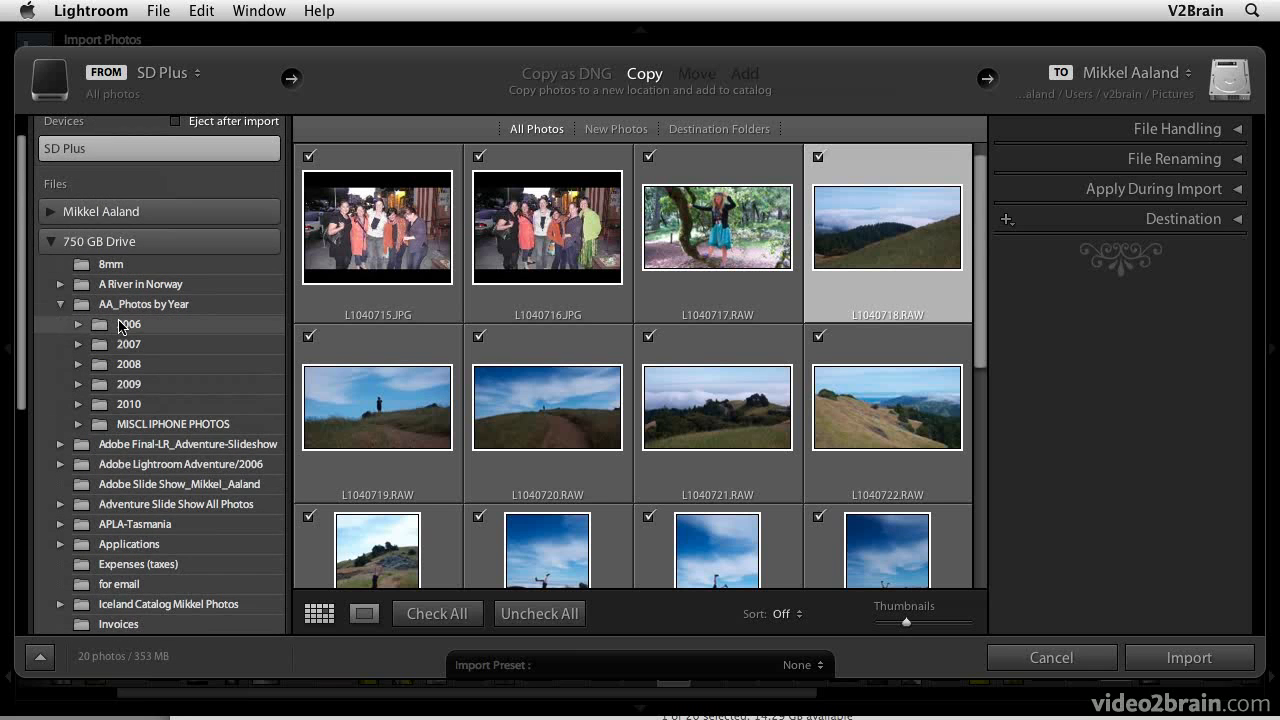
pyautogui.scroll(-3, 110, 315)
pyautogui.scroll(2, 119, 323)
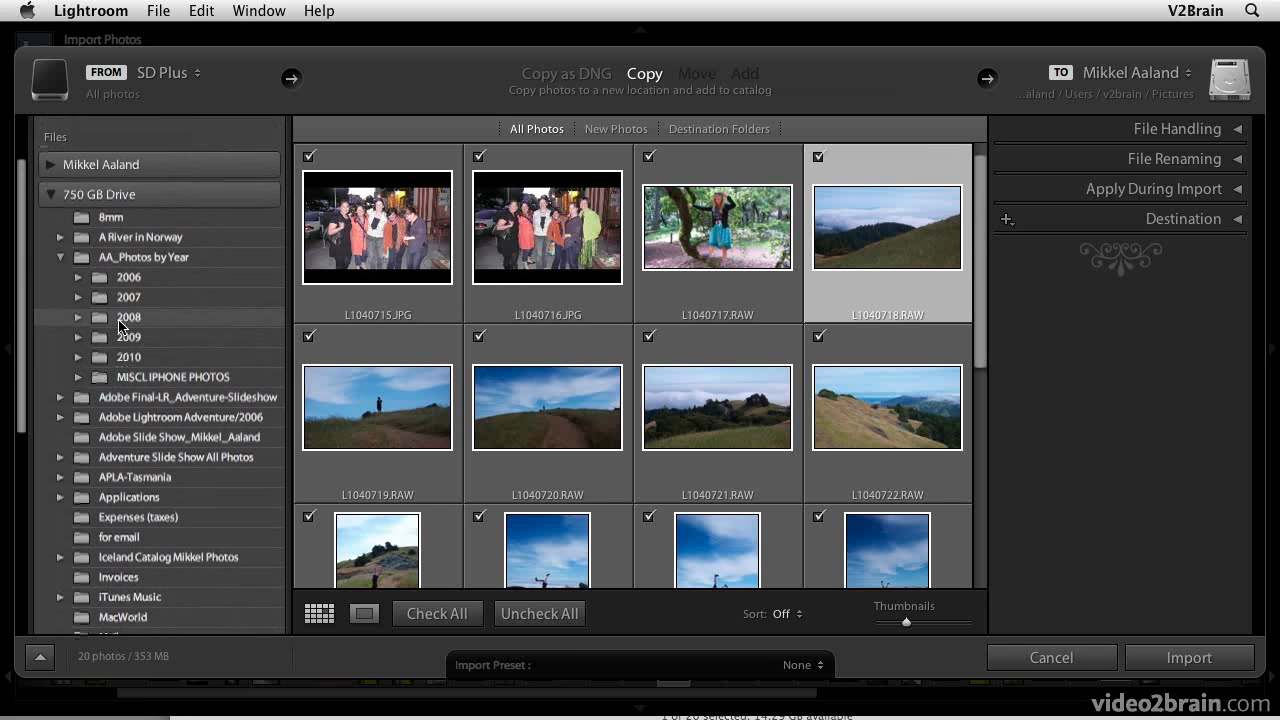
pyautogui.click(60, 258)
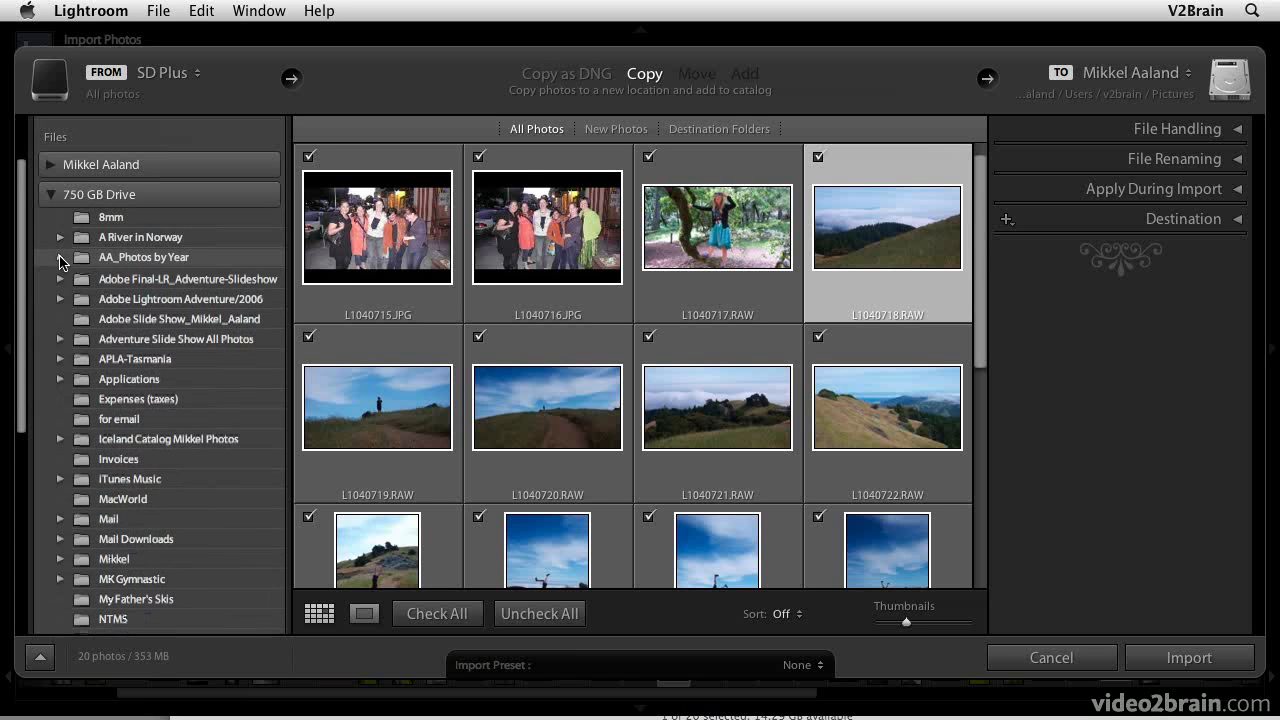
# Make AA_Photos by Year the import source, and try including its subfolders before excluding them again
pyautogui.click(80, 262)
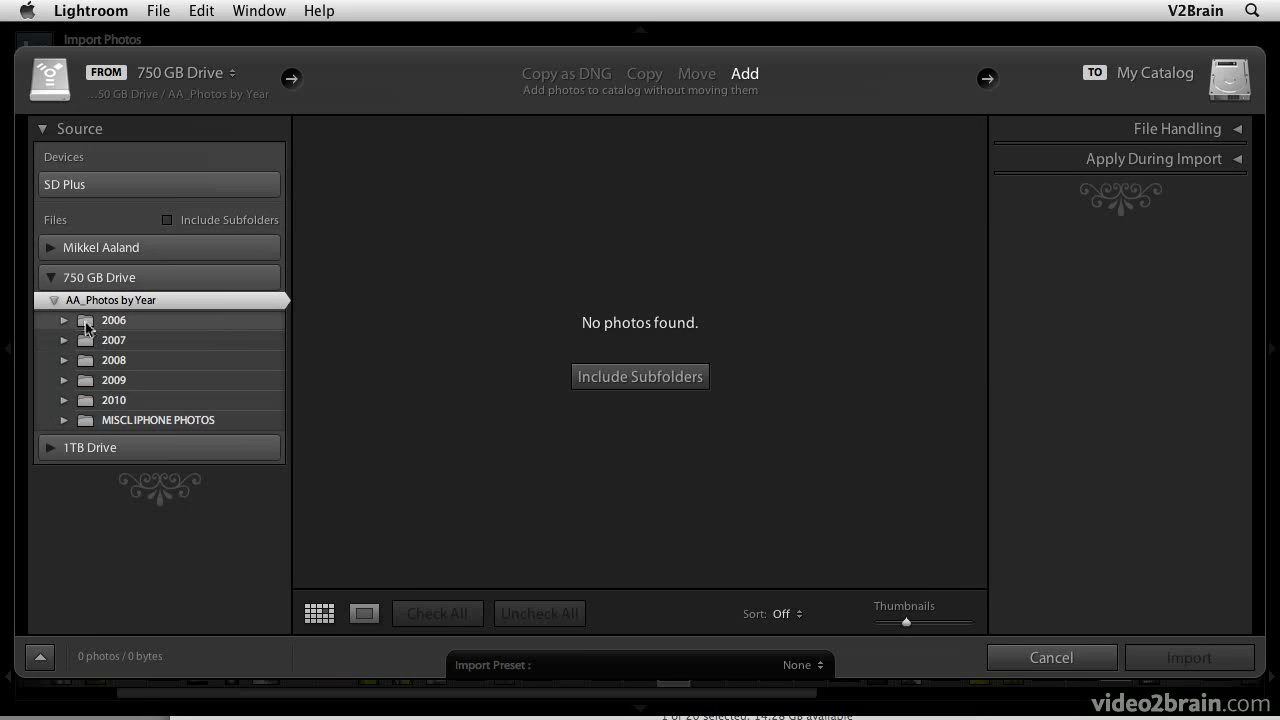
pyautogui.click(167, 221)
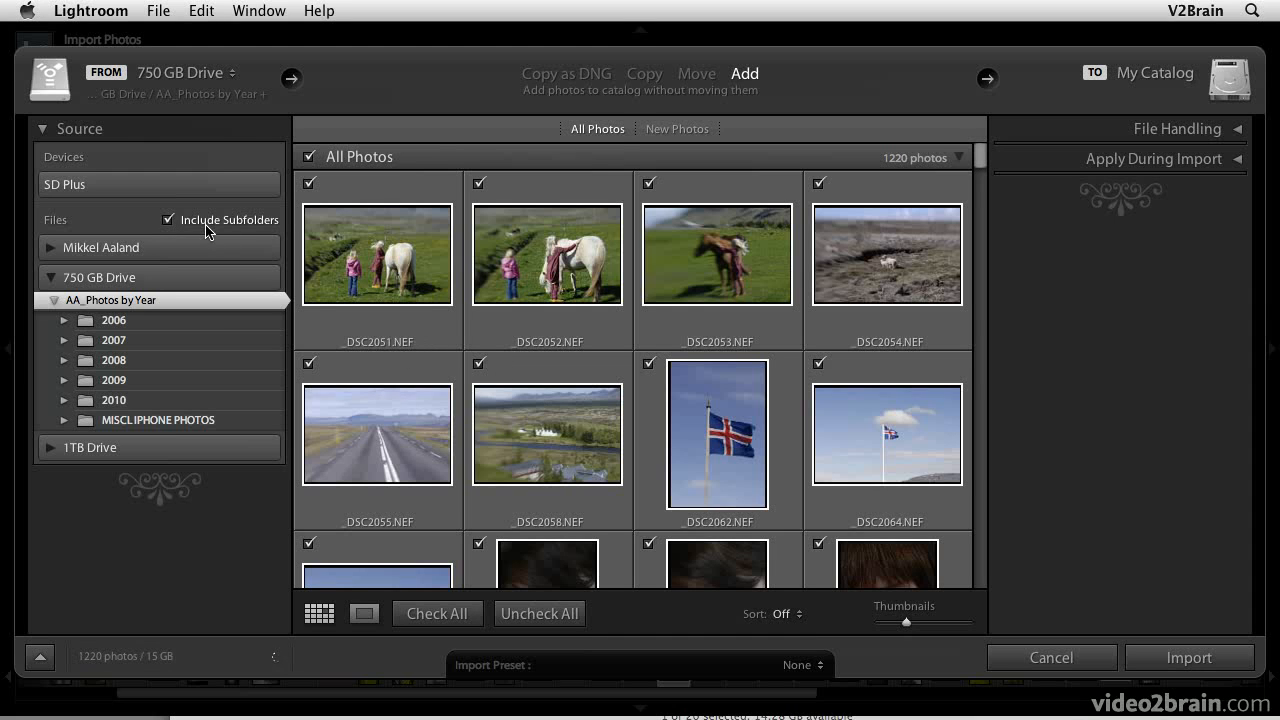
pyautogui.click(167, 220)
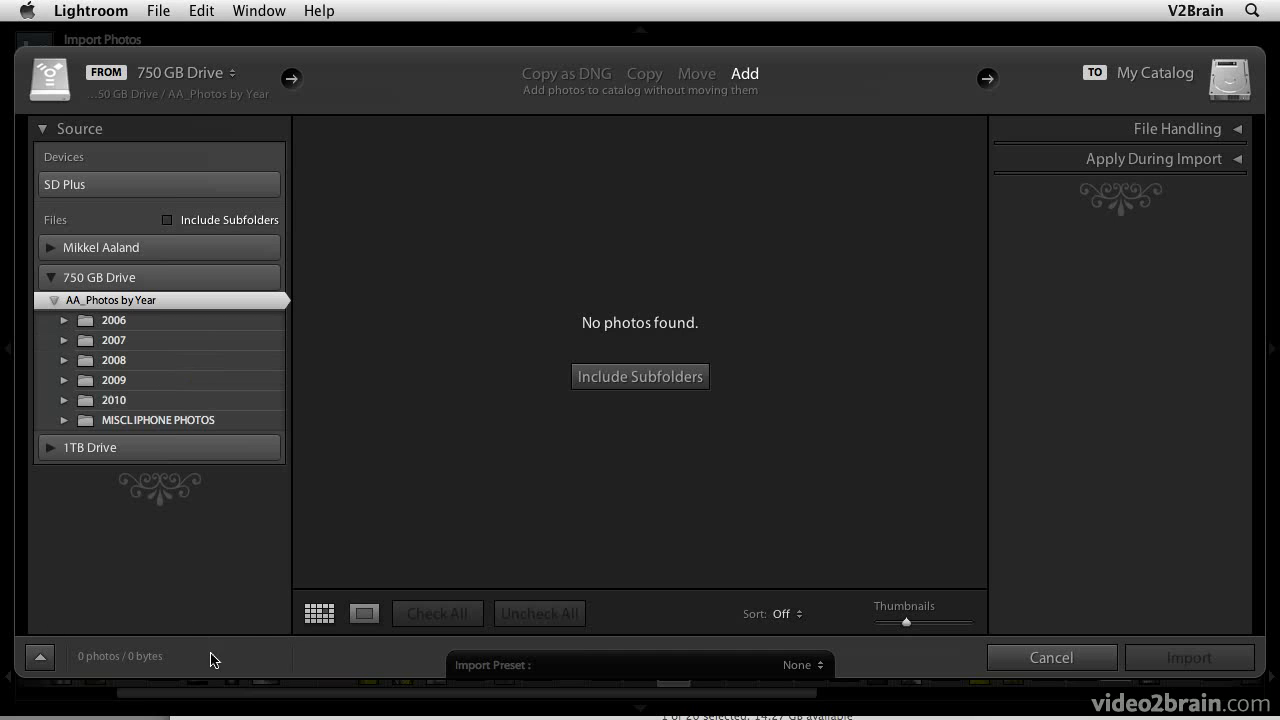
# Reduce the import dialog to its compact form and check the import presets, keeping None
pyautogui.click(41, 660)
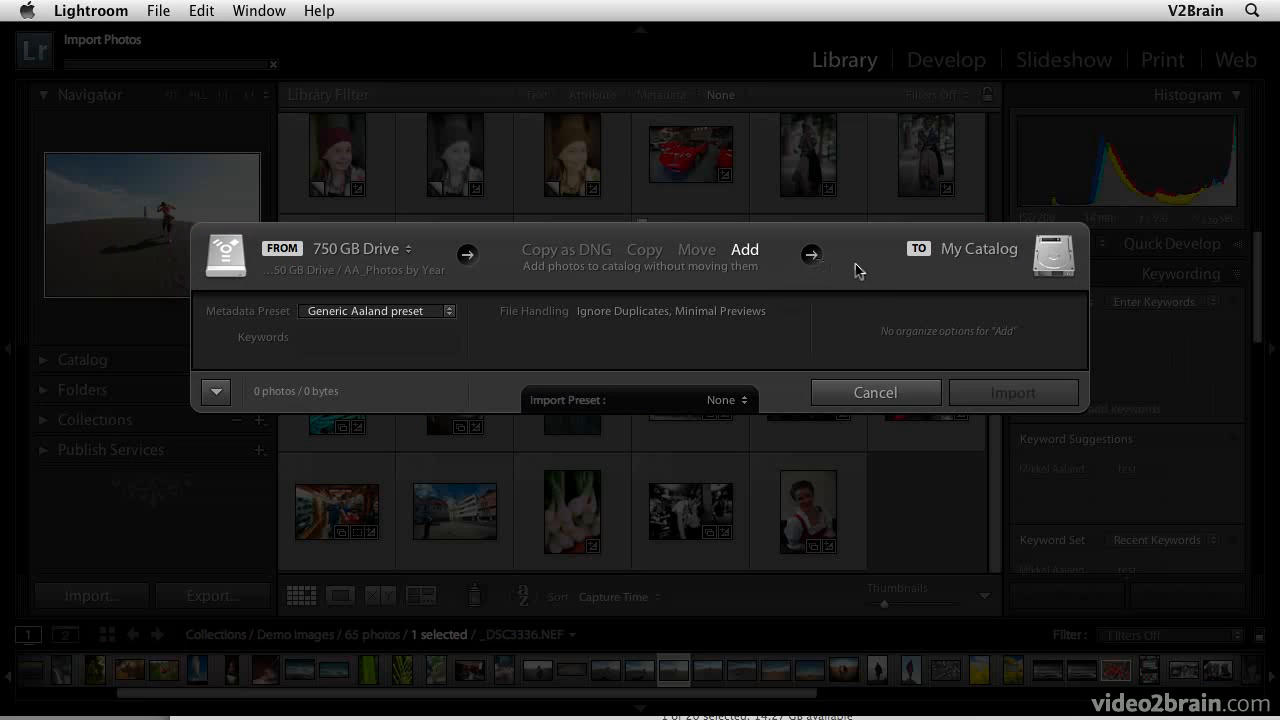
pyautogui.click(717, 404)
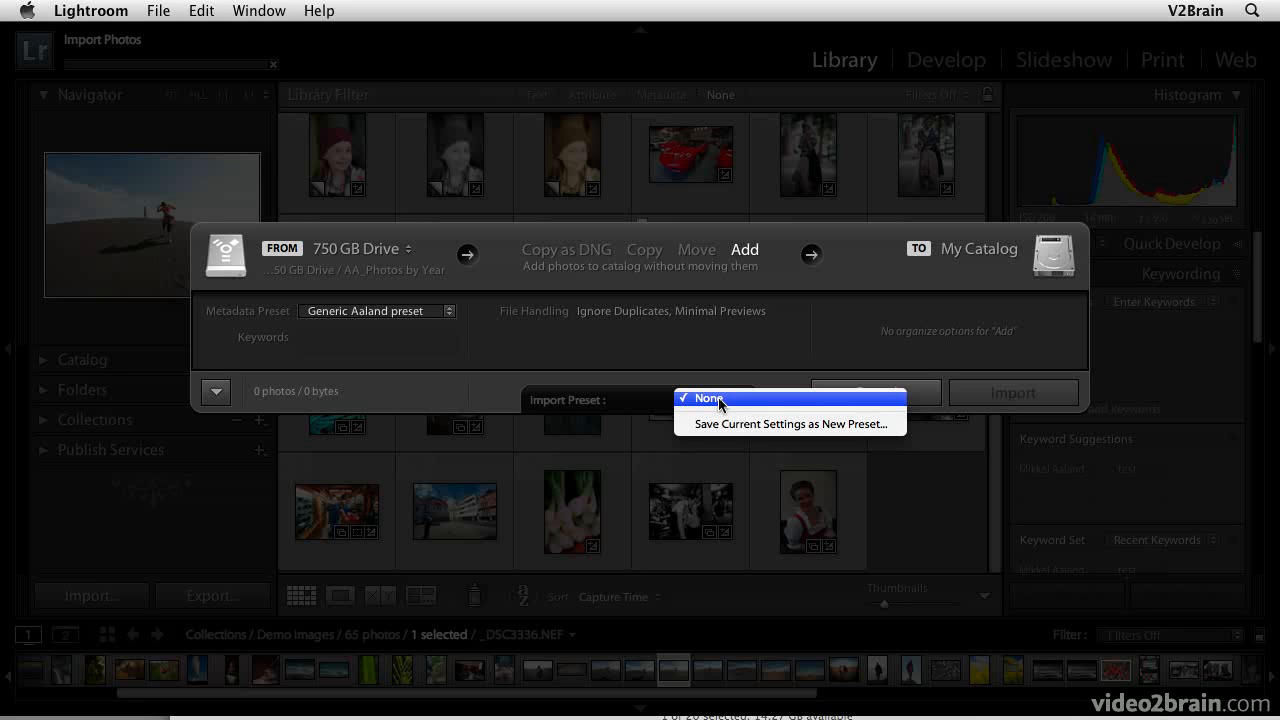
pyautogui.click(725, 400)
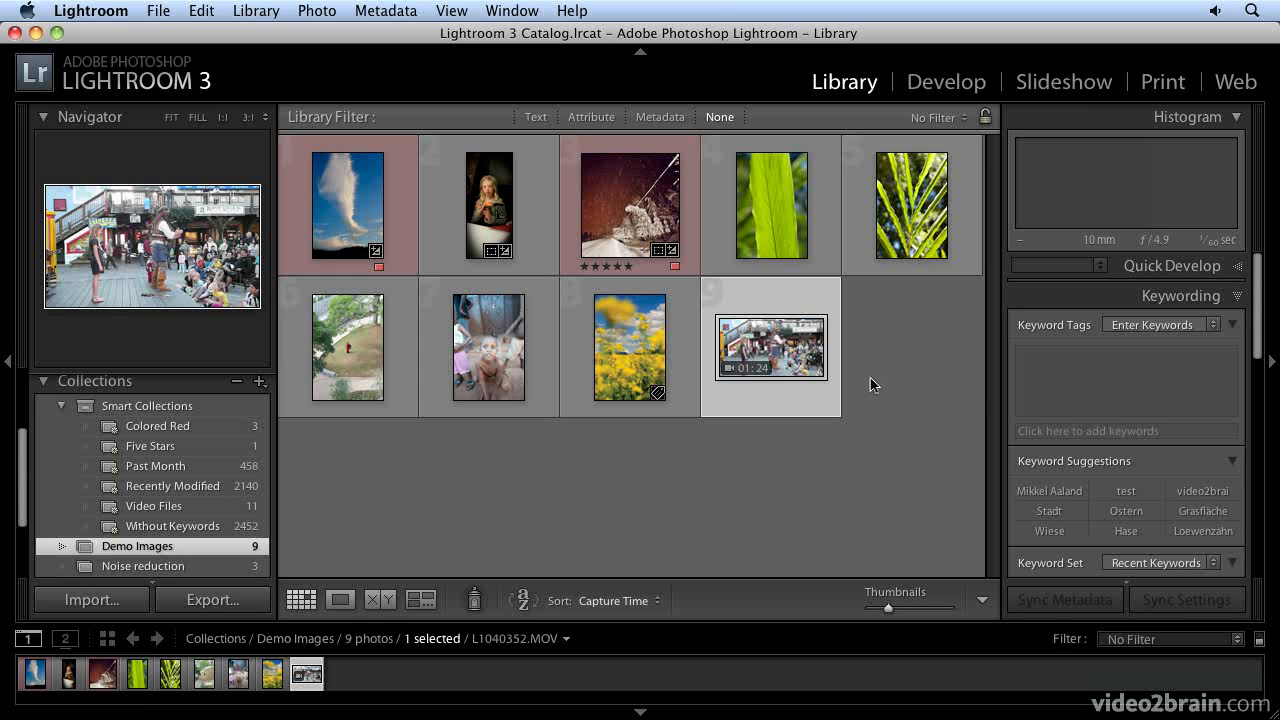
# Show the video L1040352.MOV in Loupe view and open it in QuickTime Player
pyautogui.moveTo(752, 368)
pyautogui.click(341, 600)
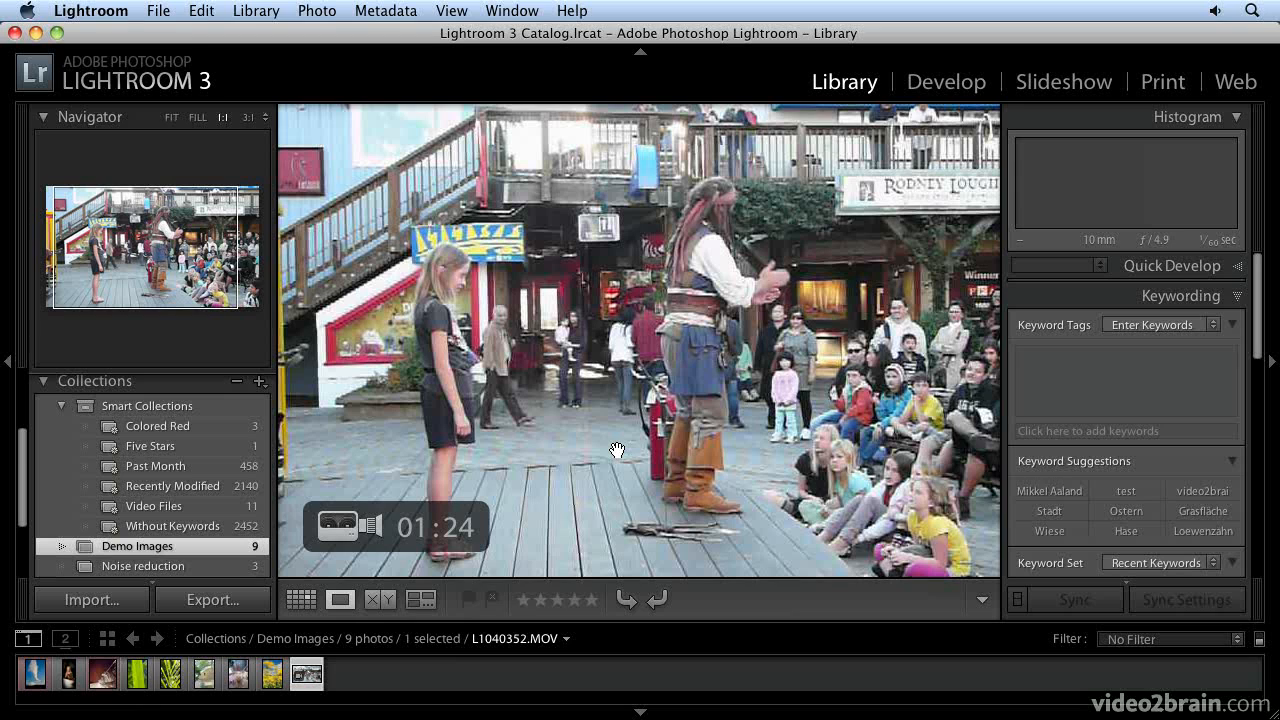
pyautogui.click(340, 526)
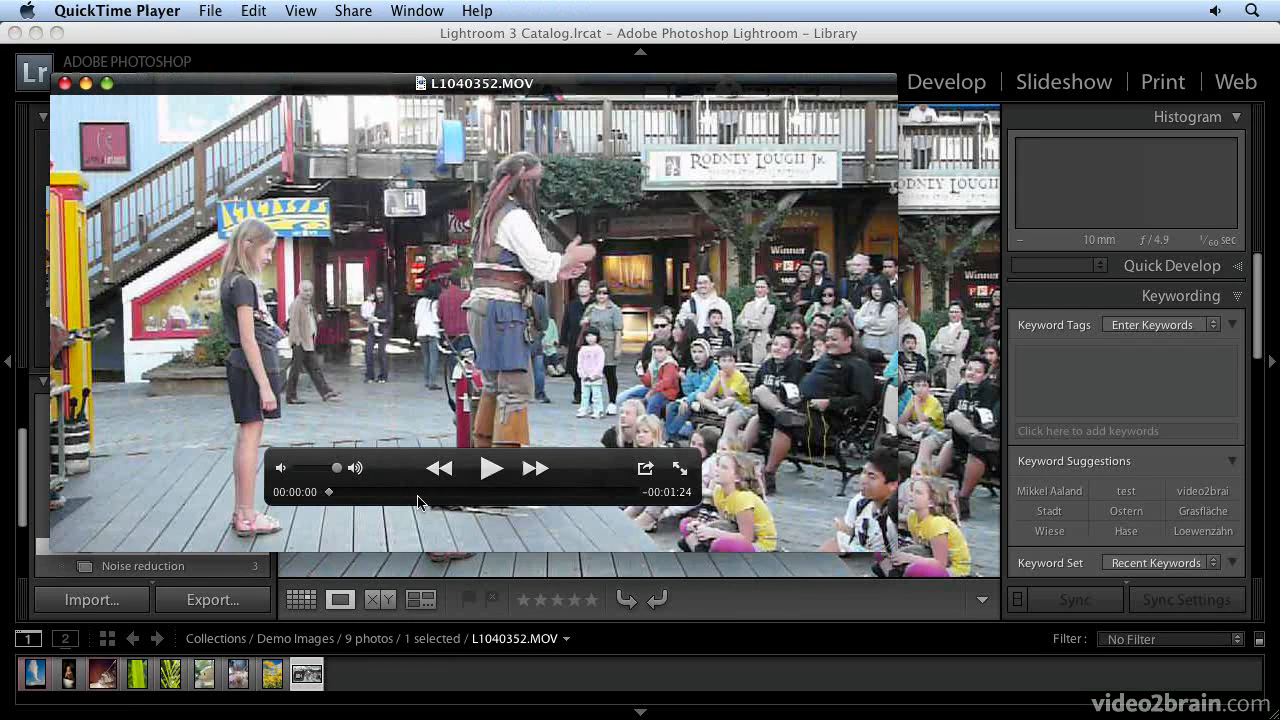
# Turn the video's volume all the way down, play the first seconds of the clip, and close the player window
pyautogui.moveTo(329, 473); pyautogui.dragTo(297, 475)
pyautogui.click(488, 470)
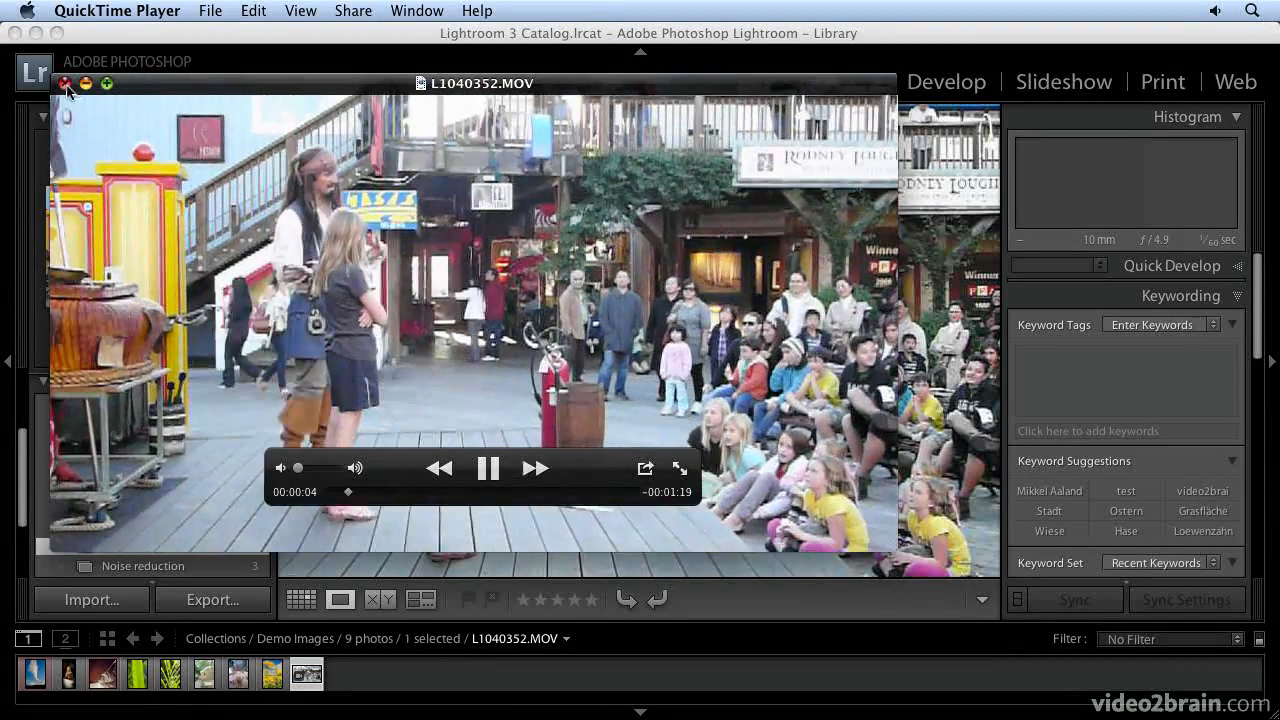
pyautogui.click(65, 83)
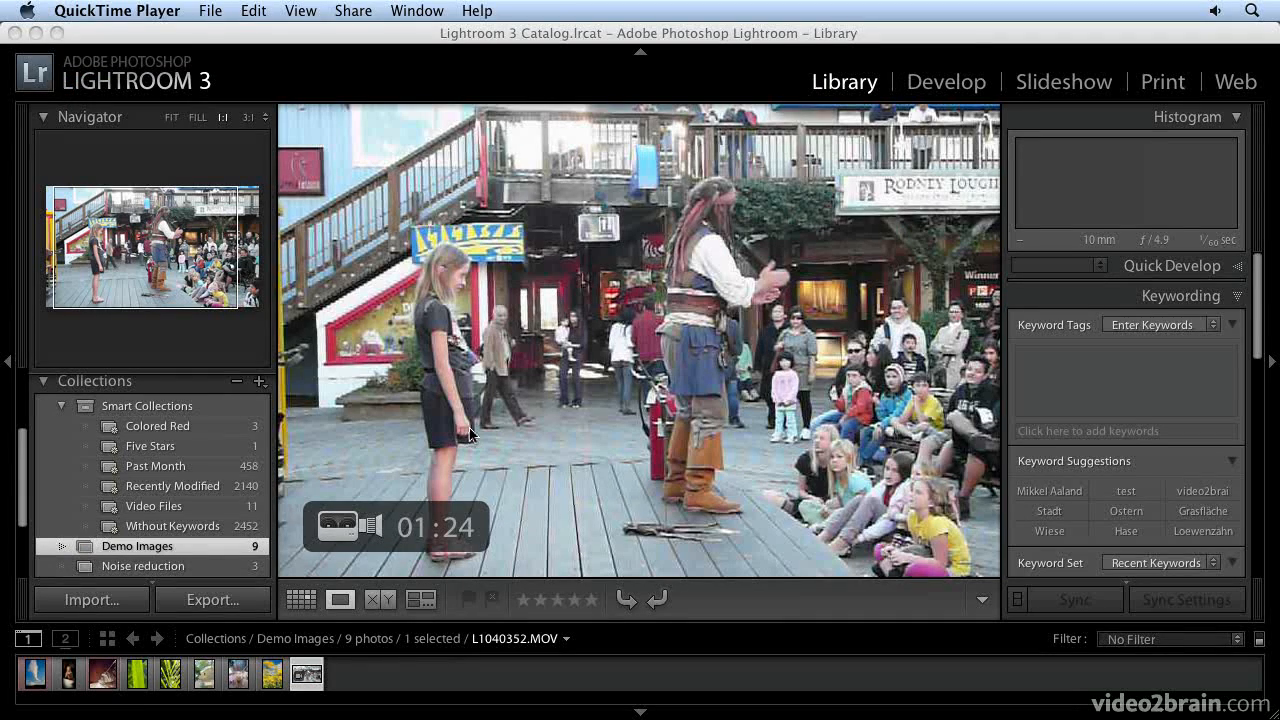
# Return from the video to the Library grid and open the yellow flower photo cmyk_DSC9129.tif in Loupe view
pyautogui.click(620, 388)
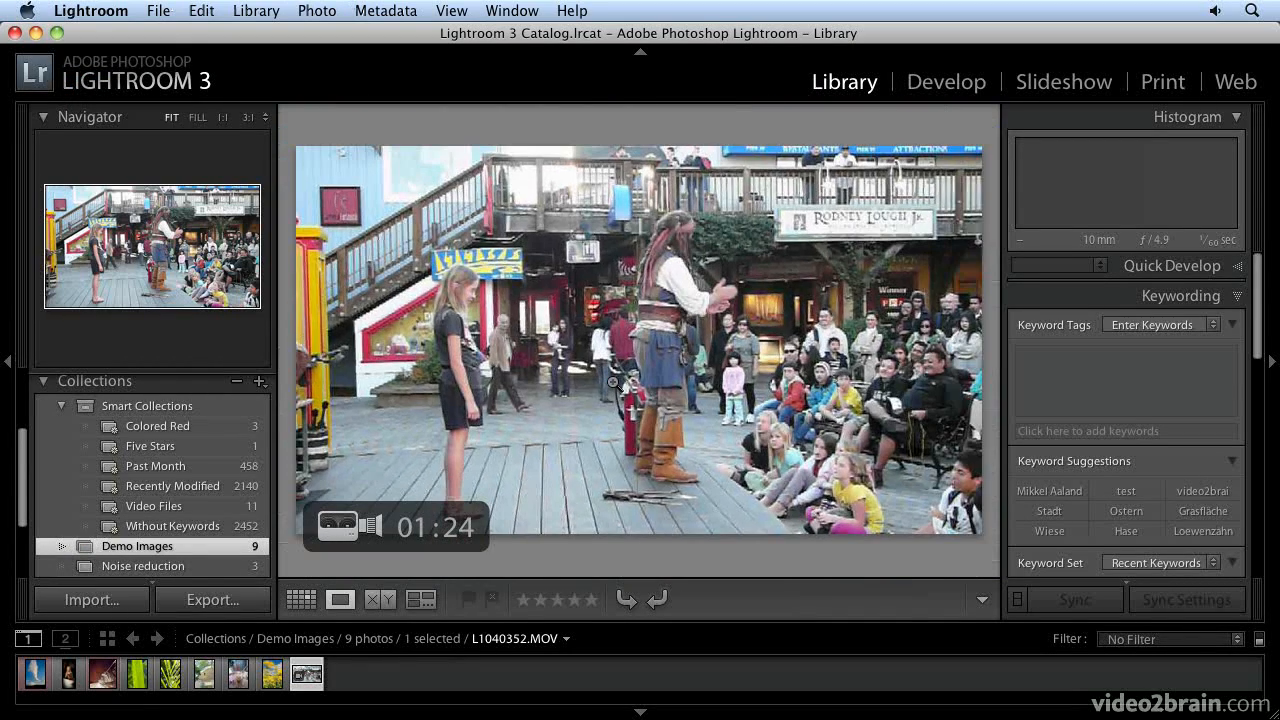
pyautogui.press('g')
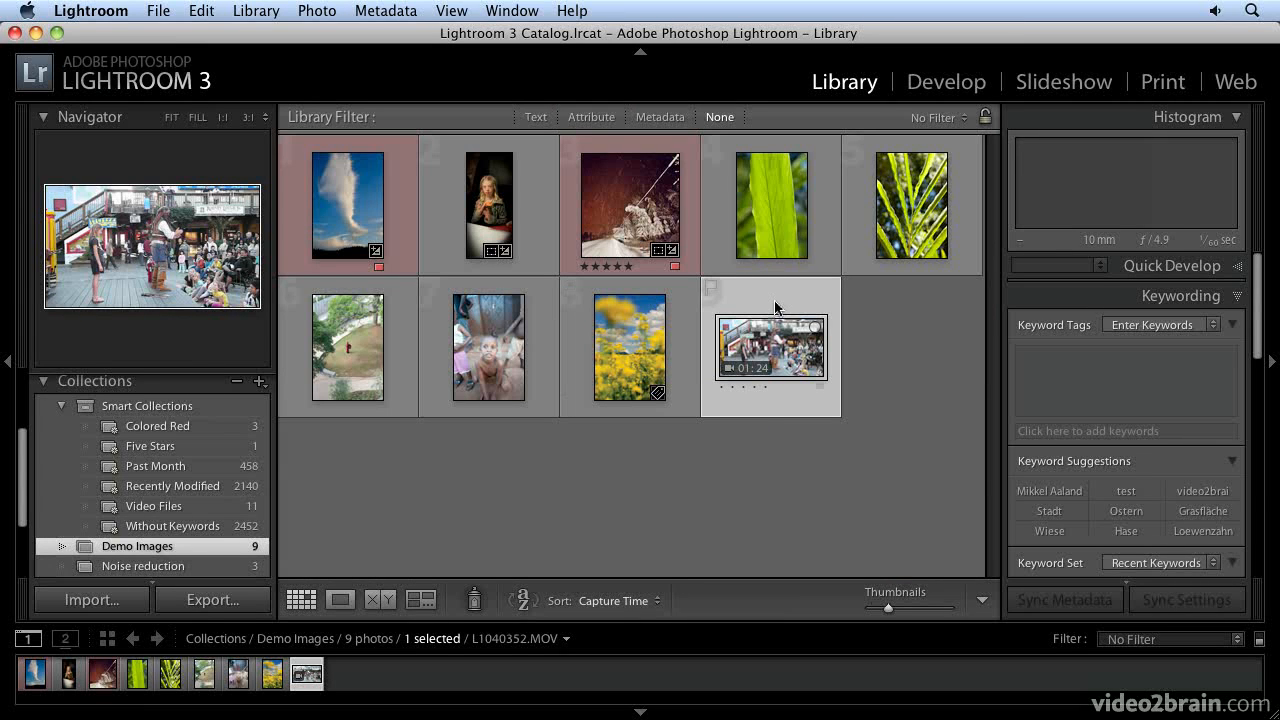
pyautogui.doubleClick(645, 345)
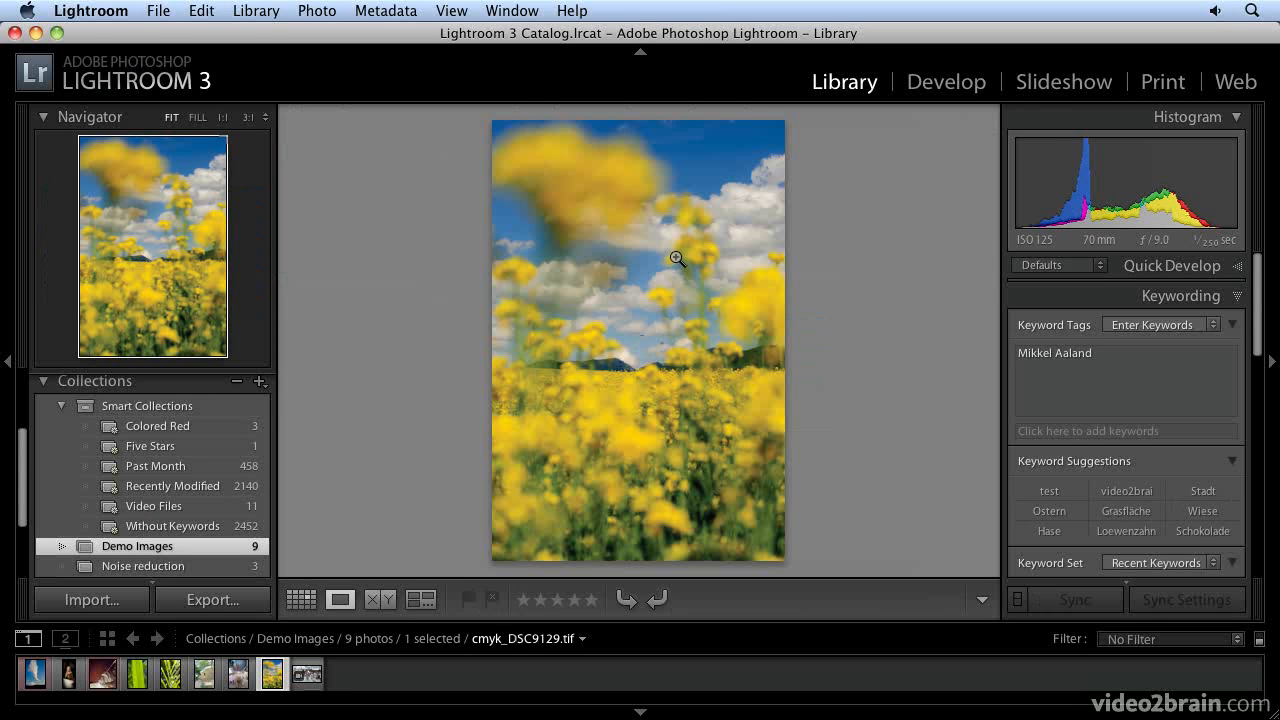